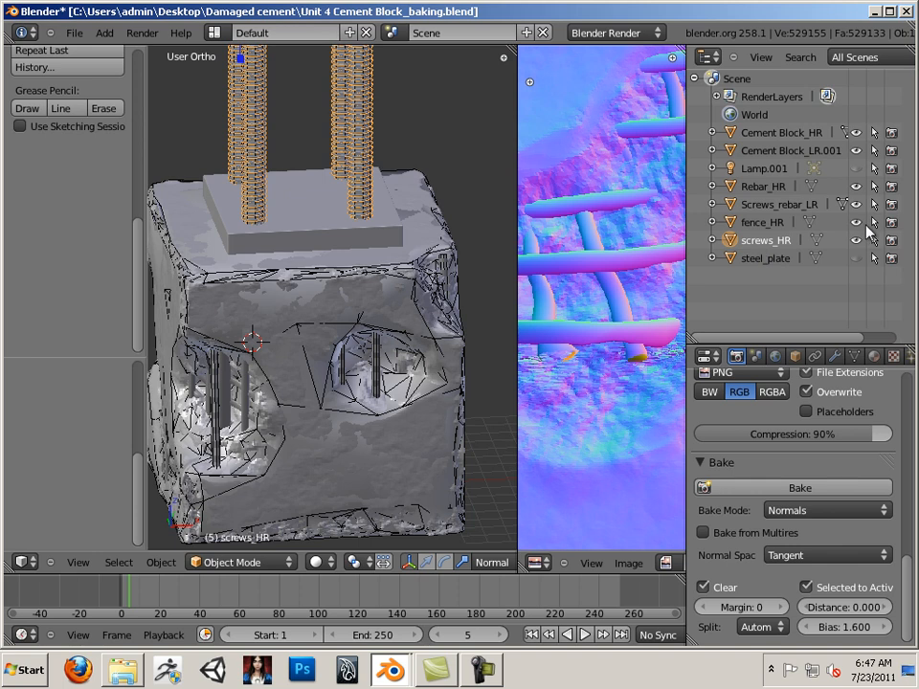
Hide the screws, rebar and low-res screws/rebar objects, leaving Cement Block_HR, Cement Block_LR.001 and fence_HR visible.
{"action": "left_click", "coordinate": [857, 239]}
{"action": "left_click", "coordinate": [857, 222]}
{"action": "left_click", "coordinate": [856, 204]}
{"action": "left_click", "coordinate": [857, 185]}
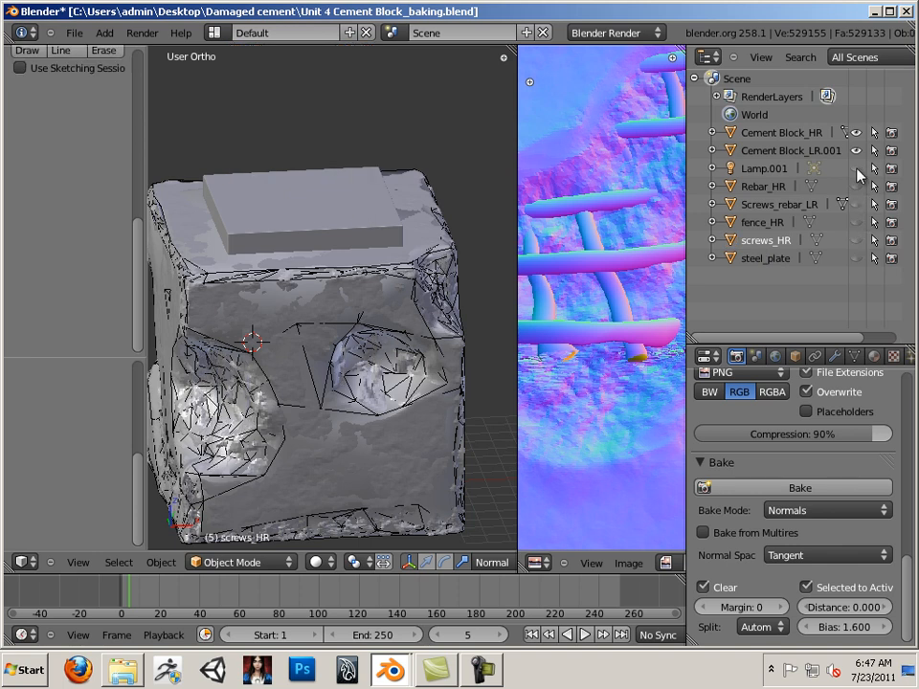
{"action": "left_click", "coordinate": [856, 151]}
{"action": "left_click", "coordinate": [856, 132]}
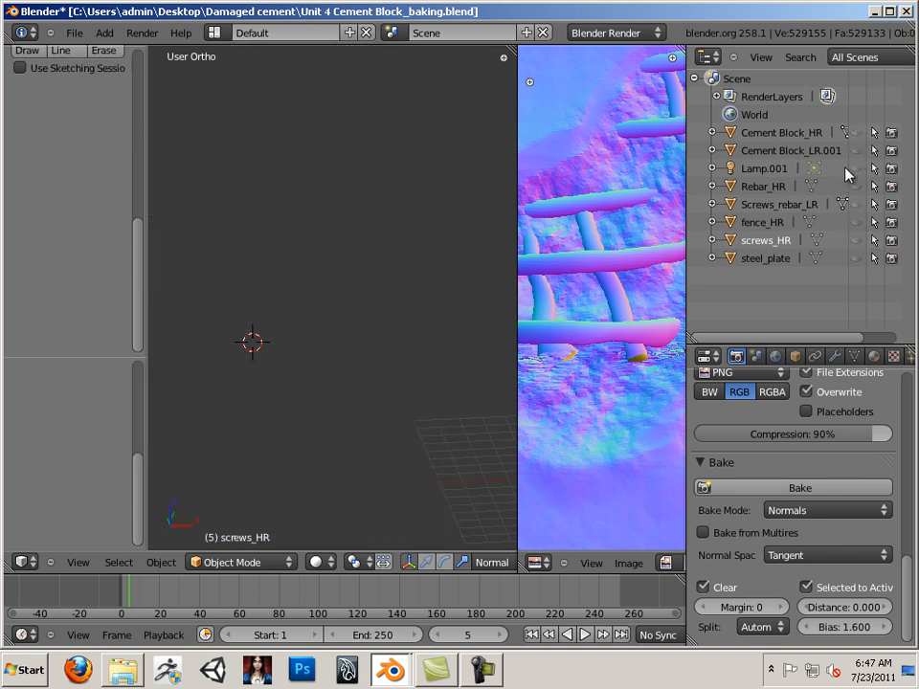
{"action": "left_click", "coordinate": [857, 135]}
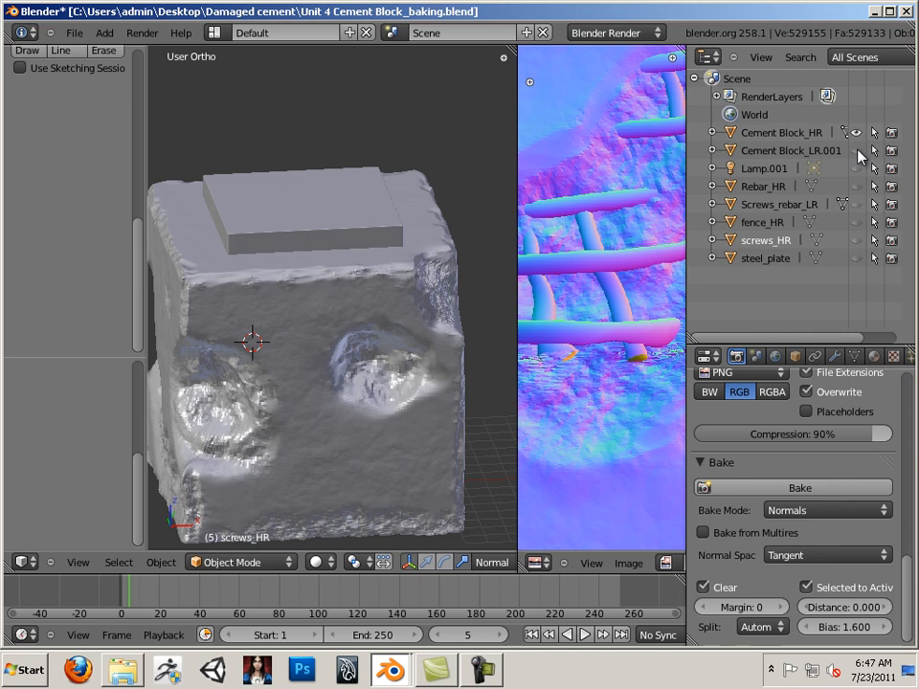
{"action": "left_click", "coordinate": [857, 150]}
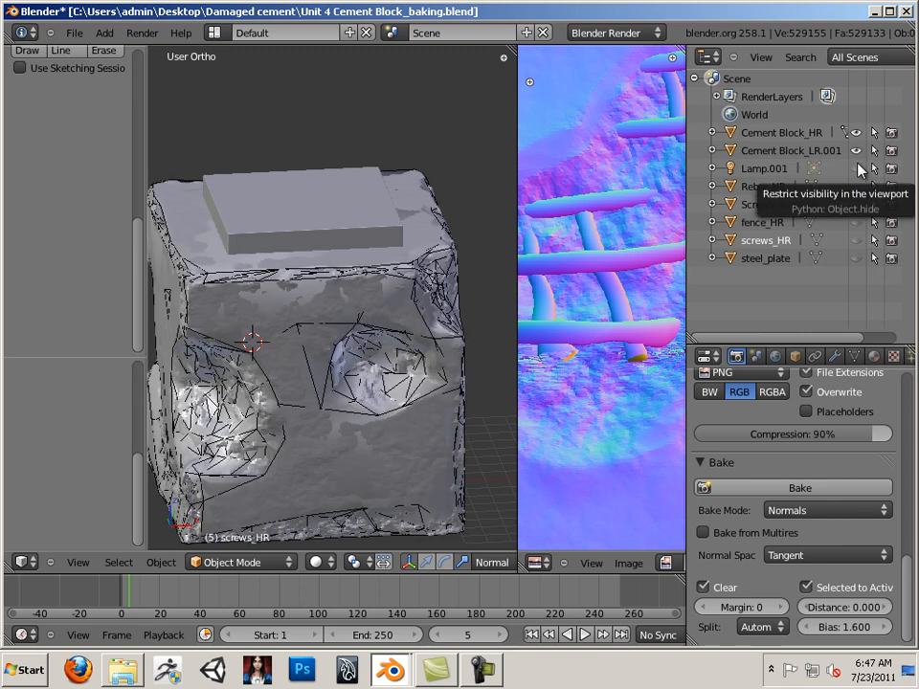
{"action": "left_click", "coordinate": [856, 222]}
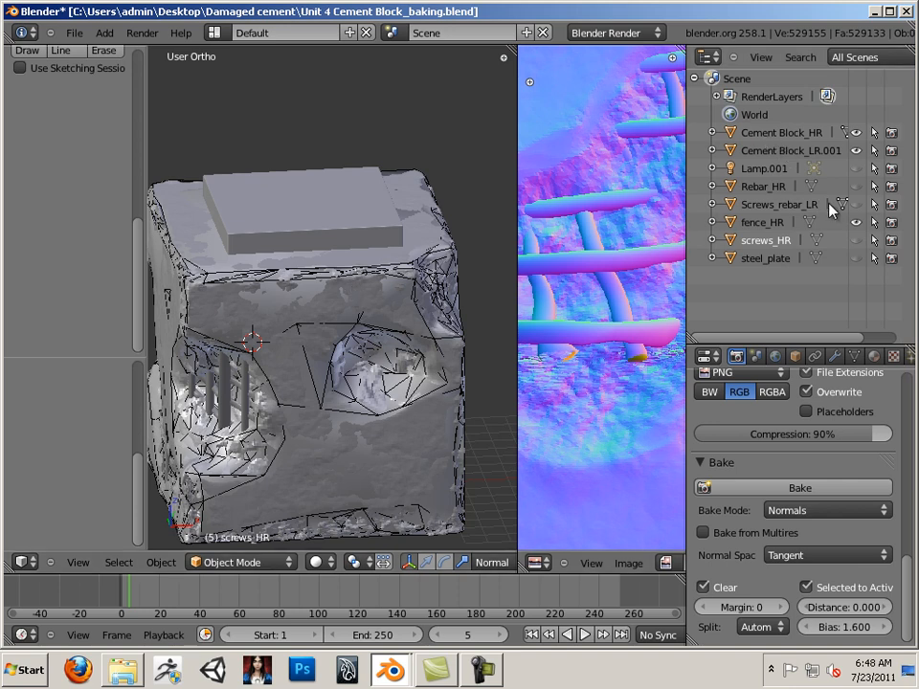
Select Cement Block_HR and fence_HR with Cement Block_LR.001 active, and select its entire mesh in Edit Mode.
{"action": "left_click", "coordinate": [774, 134]}
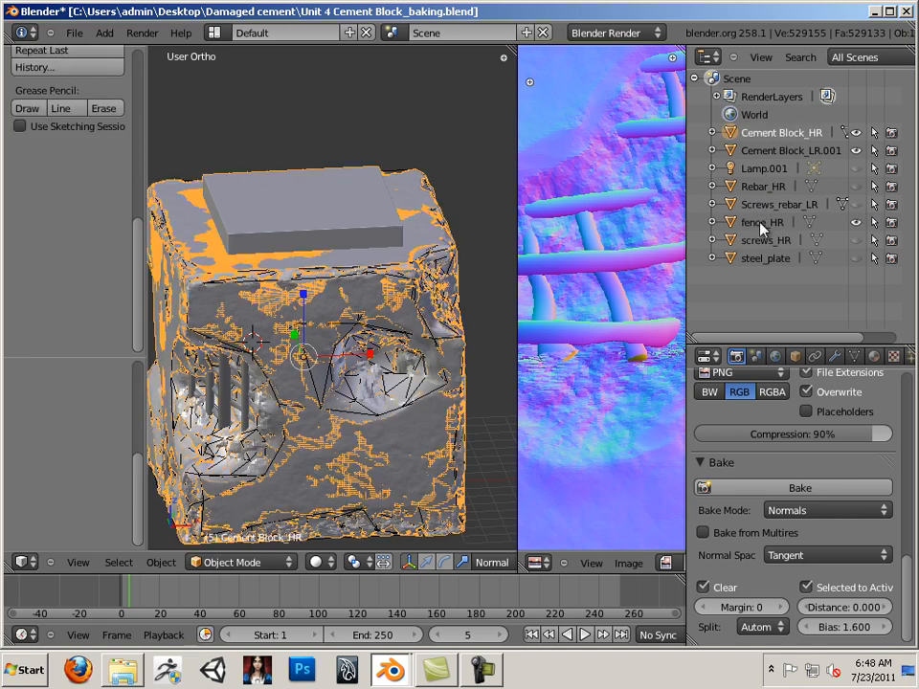
{"action": "left_click", "coordinate": [760, 228], "text": "ctrl"}
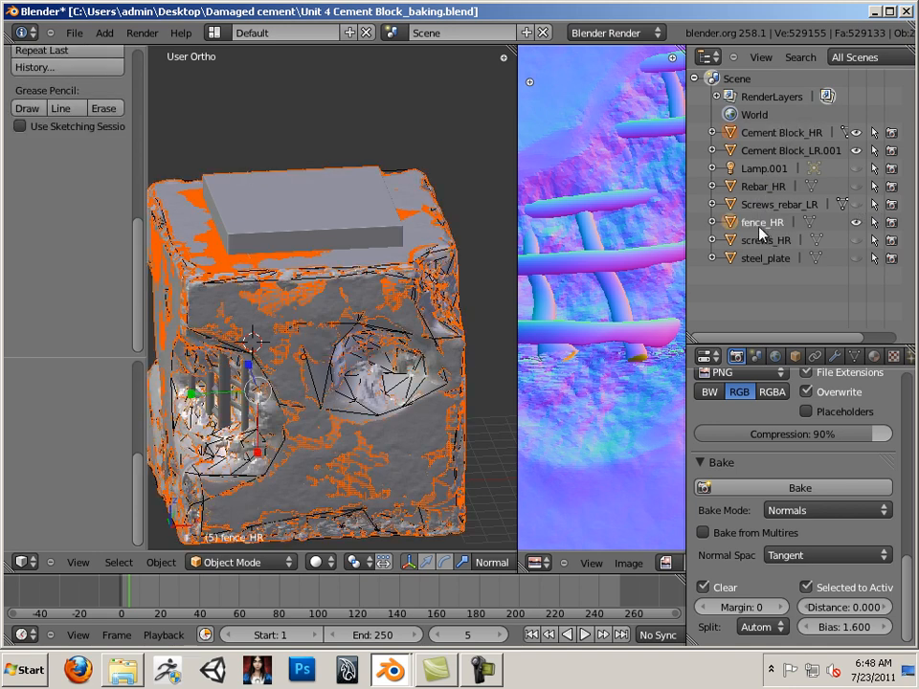
{"action": "left_click", "coordinate": [780, 151], "text": "ctrl"}
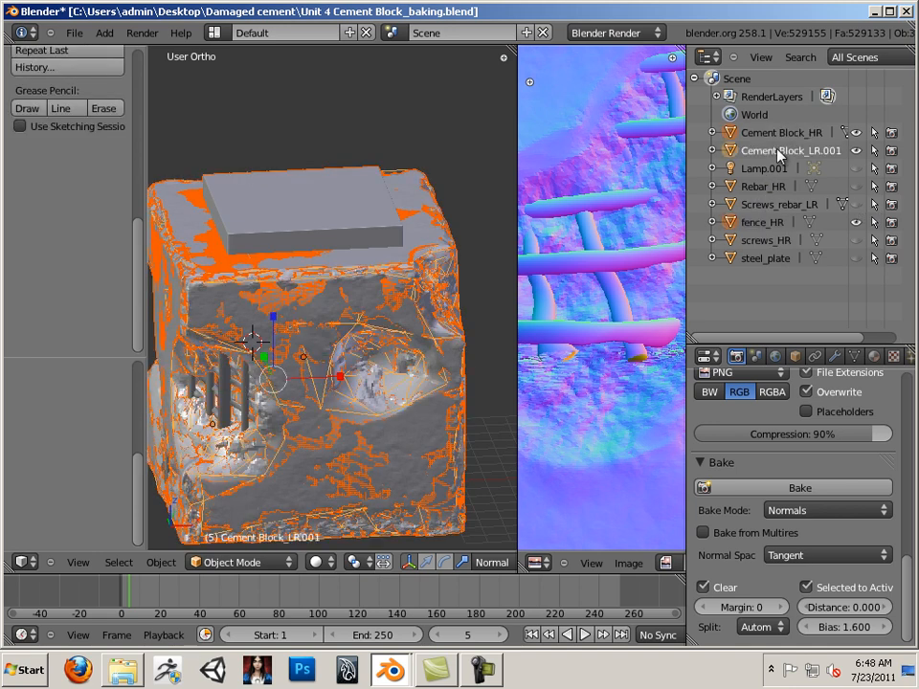
{"action": "left_click", "coordinate": [206, 567]}
{"action": "left_click", "coordinate": [209, 526]}
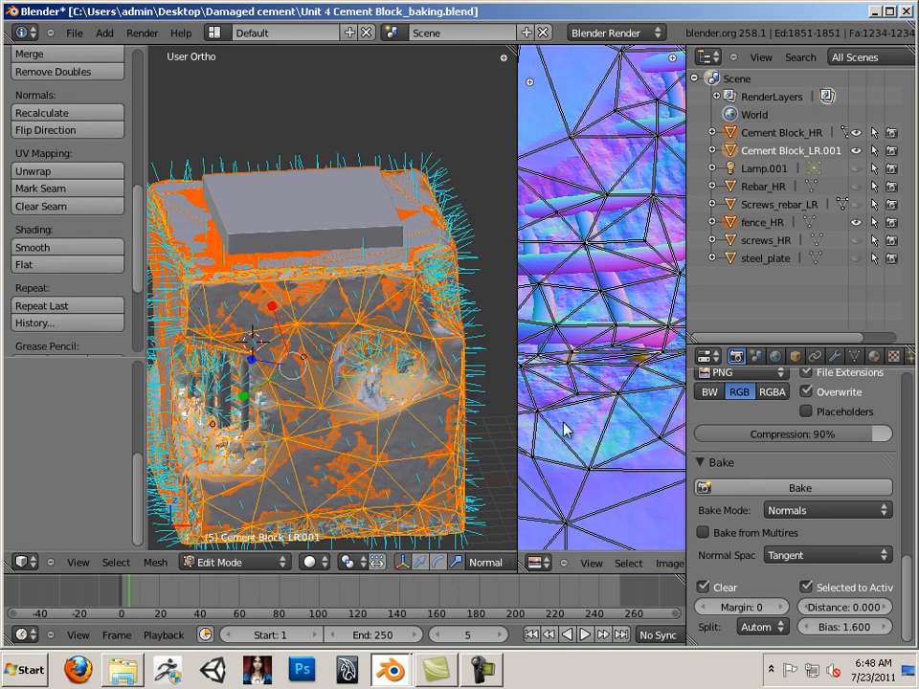
{"action": "key", "text": "a"}
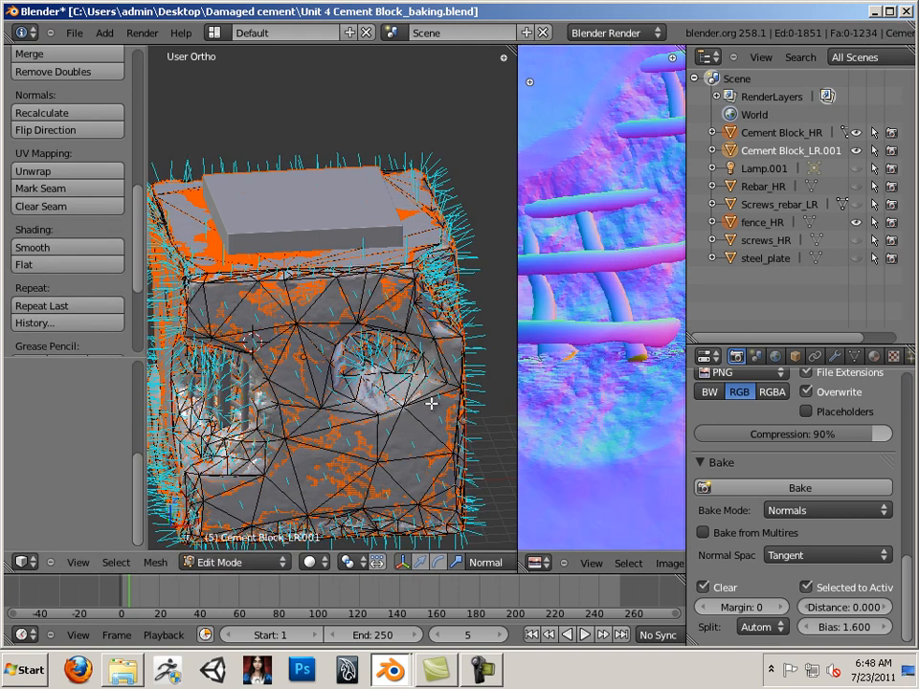
{"action": "key", "text": "a"}
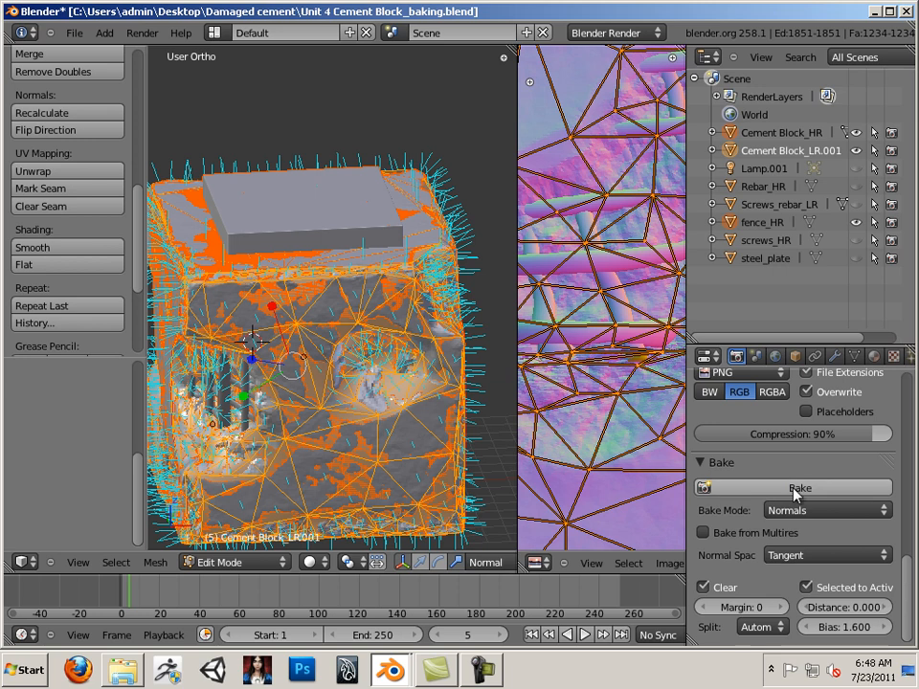
Set the bake mode to Ambient Occlusion and bake the map for the low-res cement block.
{"action": "left_click", "coordinate": [802, 512]}
{"action": "left_click", "coordinate": [807, 473]}
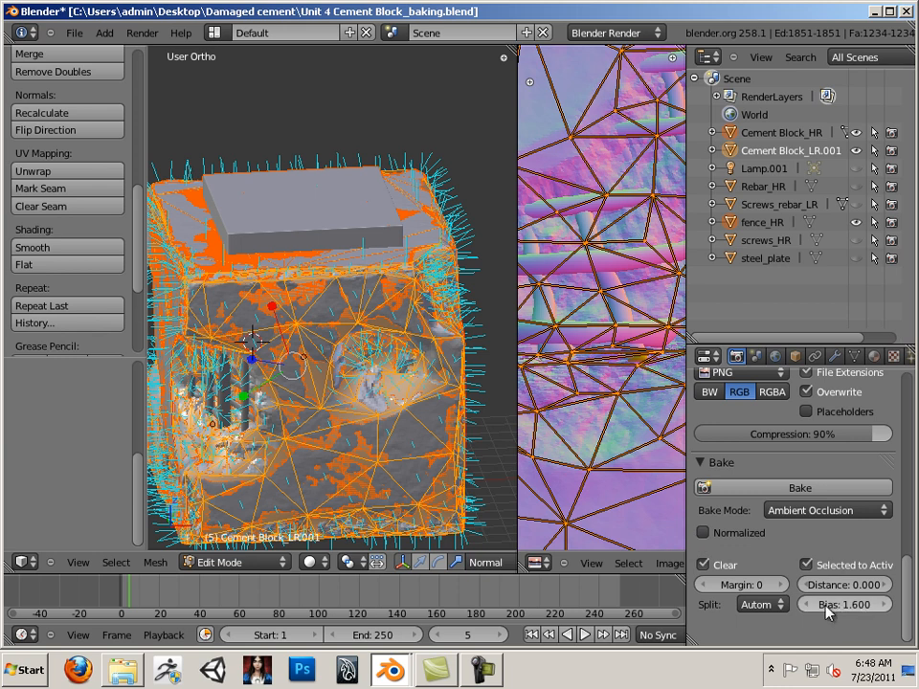
{"action": "left_click", "coordinate": [801, 489]}
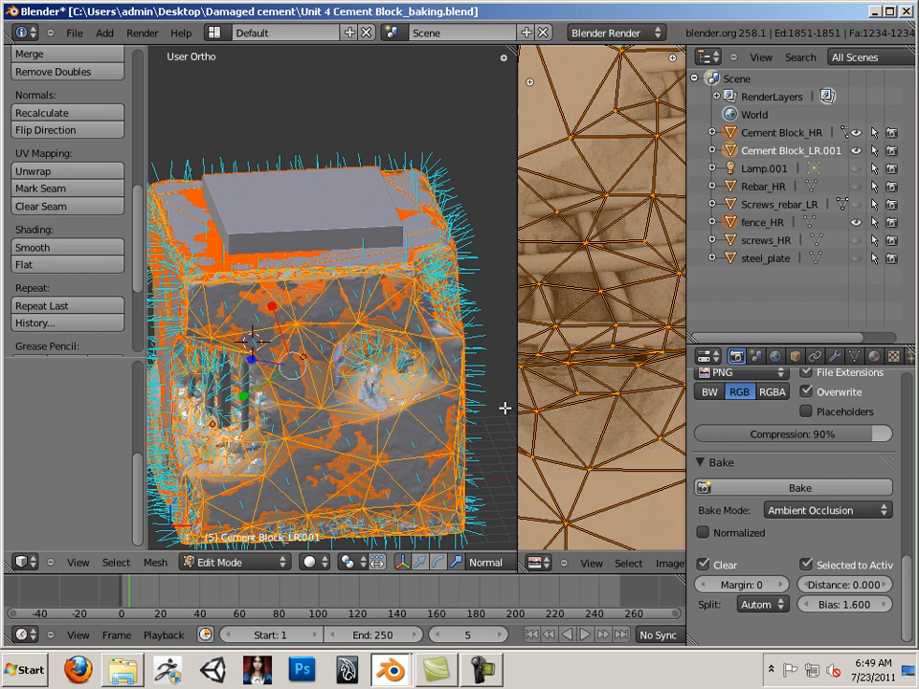
Widen the image editor across most of the 3D view and return the cement block to Object Mode.
{"action": "scroll", "coordinate": [601, 426], "scroll_direction": "down", "scroll_amount": 2}
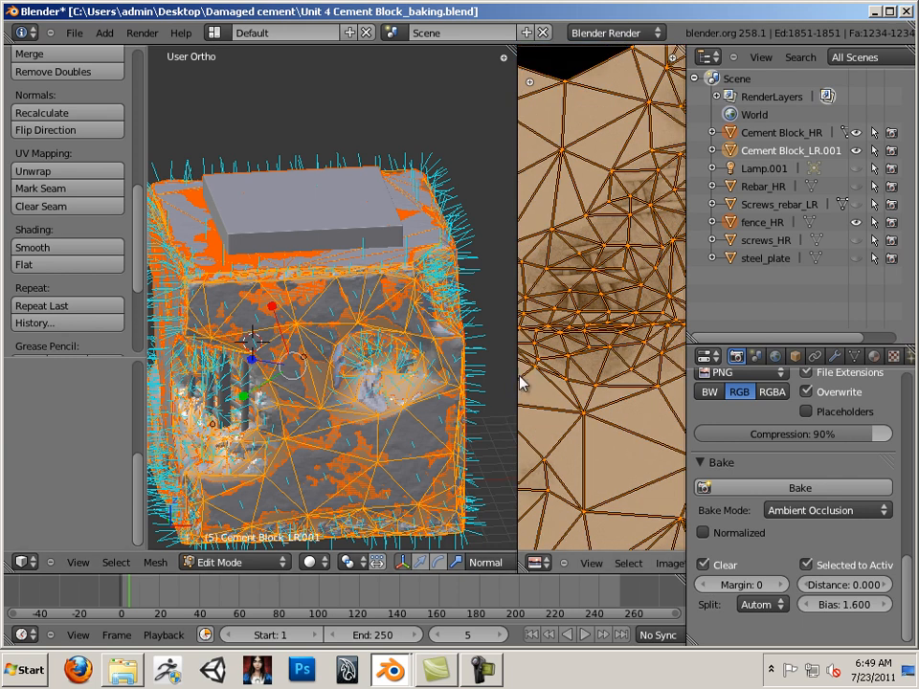
{"action": "left_click_drag", "start_coordinate": [517, 377], "coordinate": [191, 352]}
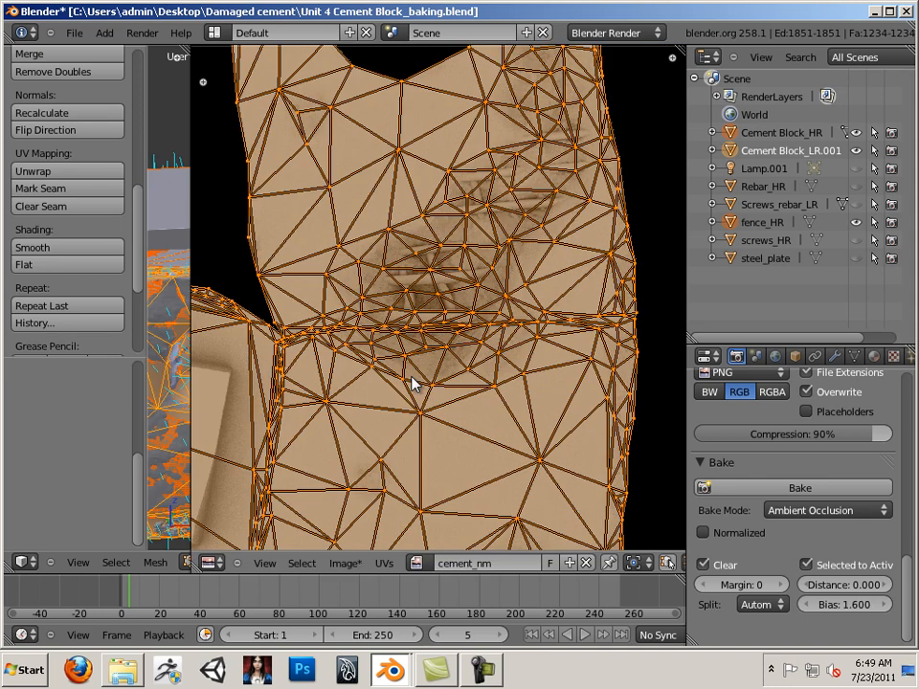
{"action": "scroll", "coordinate": [417, 382], "scroll_direction": "down", "scroll_amount": 1}
{"action": "key", "text": "Tab"}
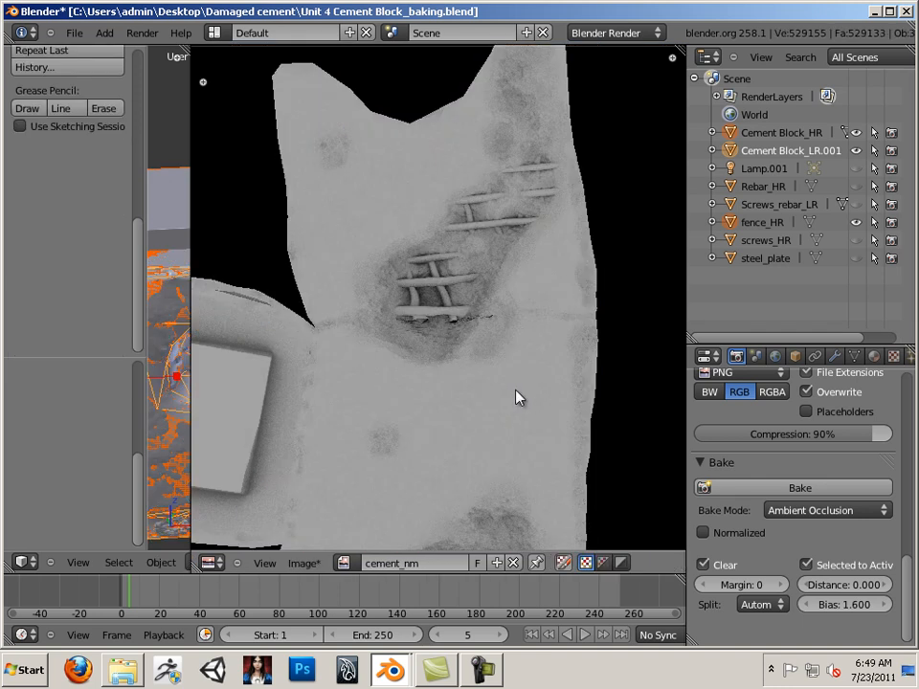
Examine the baked occlusion map around the steel plate, fence bars, damaged areas and seams for artifacts.
{"action": "scroll", "coordinate": [462, 394], "scroll_direction": "down", "scroll_amount": 1}
{"action": "middle_click_drag", "start_coordinate": [407, 387], "coordinate": [690, 423]}
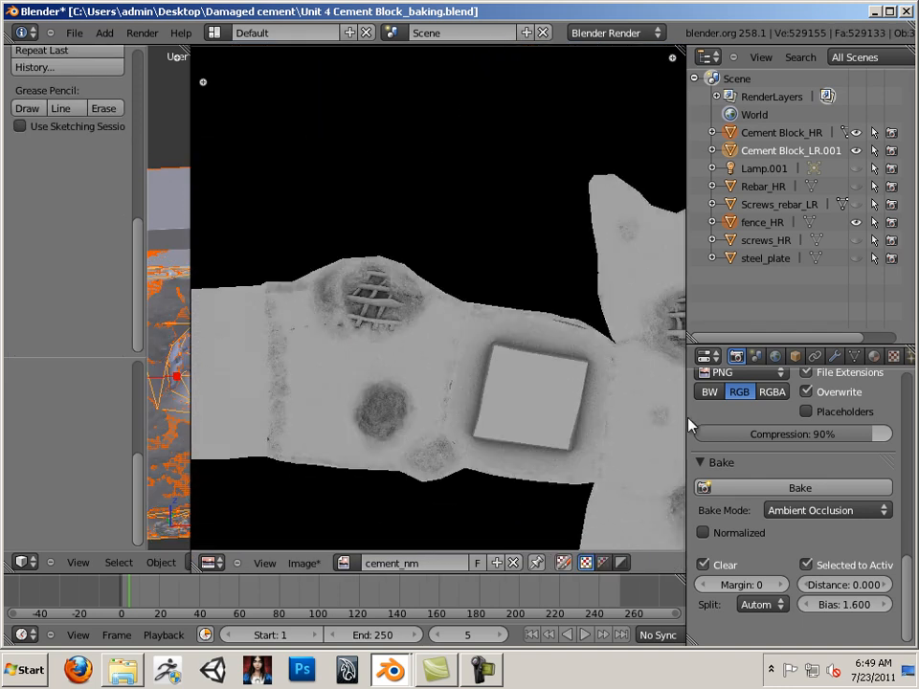
{"action": "scroll", "coordinate": [571, 390], "scroll_direction": "up", "scroll_amount": 4}
{"action": "middle_click_drag", "start_coordinate": [539, 441], "coordinate": [215, 226]}
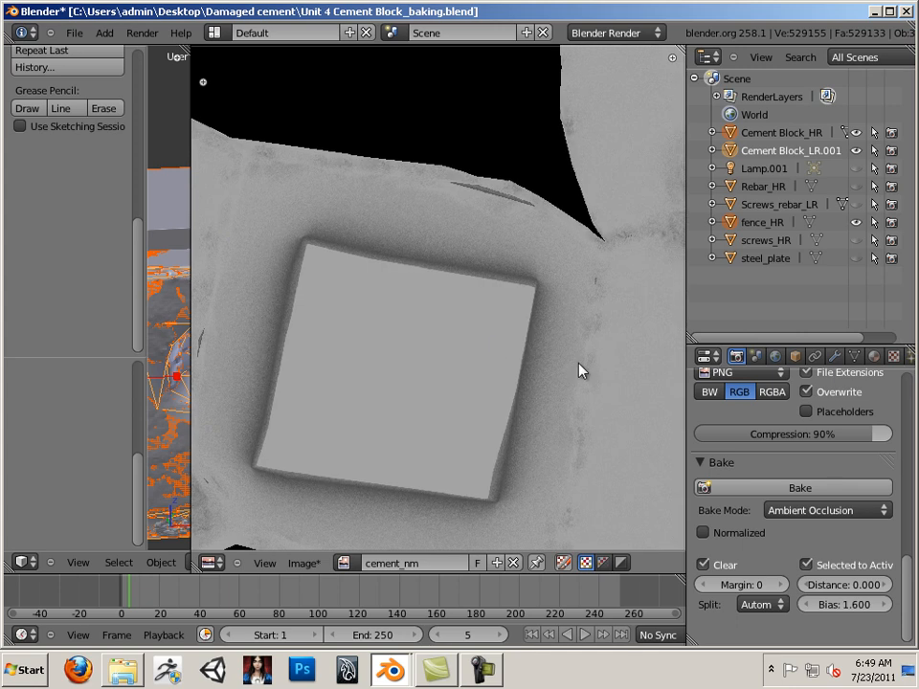
{"action": "middle_click_drag", "start_coordinate": [627, 321], "coordinate": [439, 432]}
{"action": "middle_click_drag", "start_coordinate": [435, 373], "coordinate": [354, 354]}
{"action": "scroll", "coordinate": [355, 350], "scroll_direction": "up", "scroll_amount": 6}
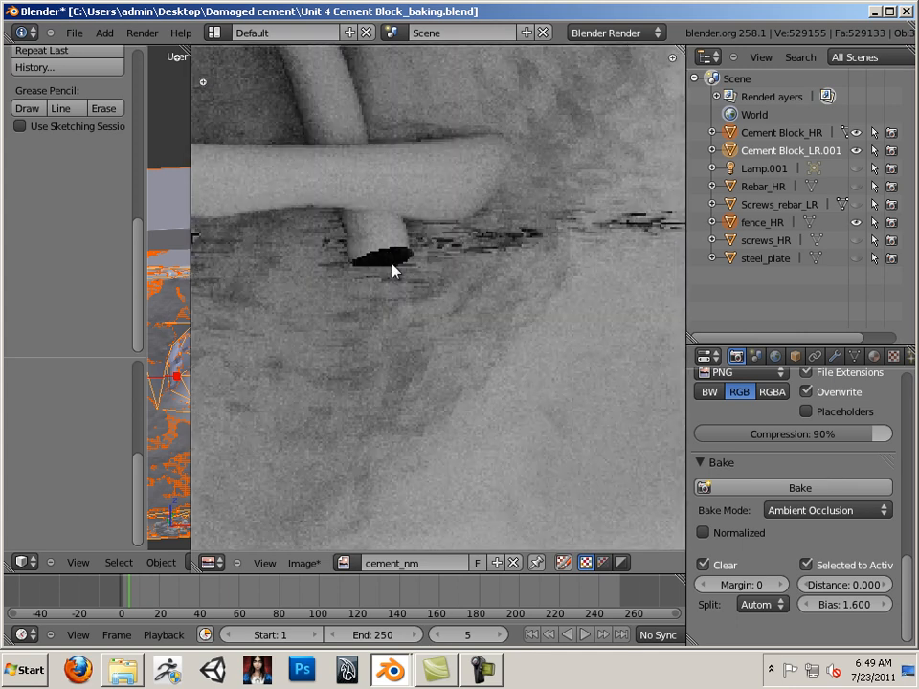
{"action": "scroll", "coordinate": [392, 263], "scroll_direction": "down", "scroll_amount": 8}
{"action": "middle_click_drag", "start_coordinate": [448, 465], "coordinate": [524, 177]}
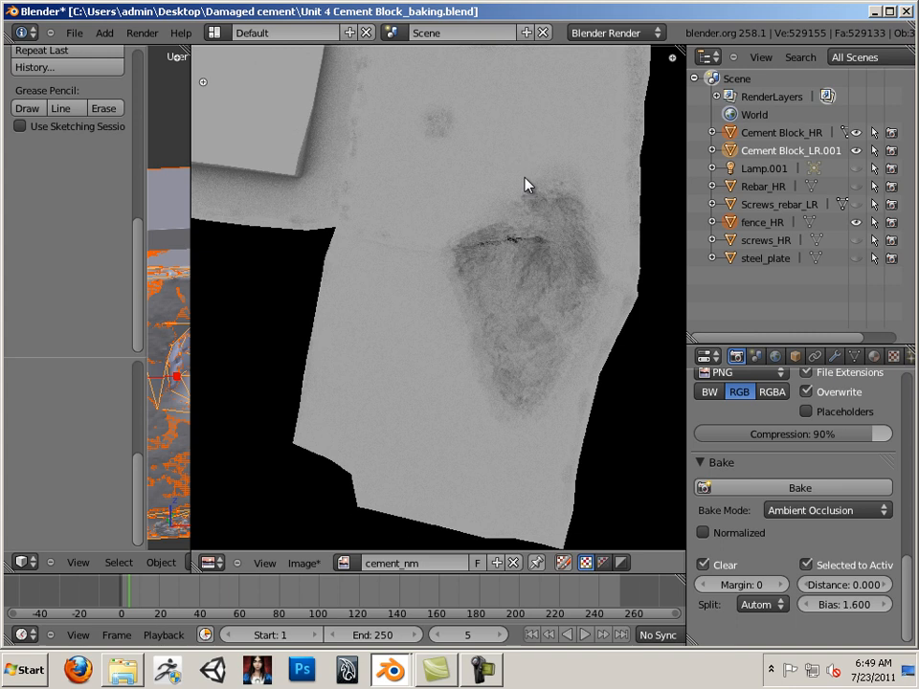
{"action": "middle_click_drag", "start_coordinate": [230, 95], "coordinate": [484, 355]}
{"action": "middle_click_drag", "start_coordinate": [369, 294], "coordinate": [652, 263]}
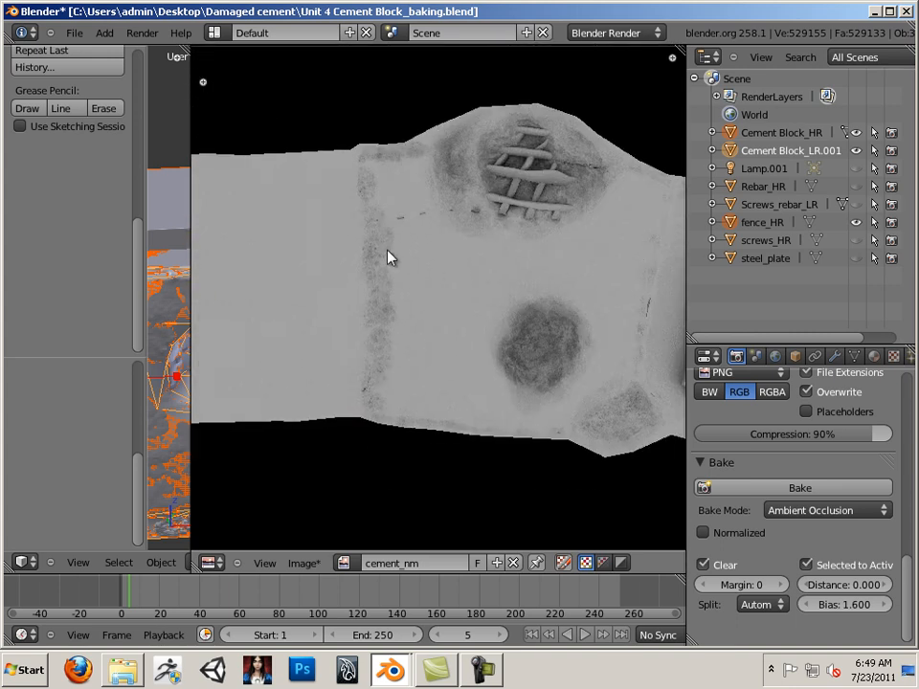
{"action": "middle_click_drag", "start_coordinate": [349, 247], "coordinate": [200, 378]}
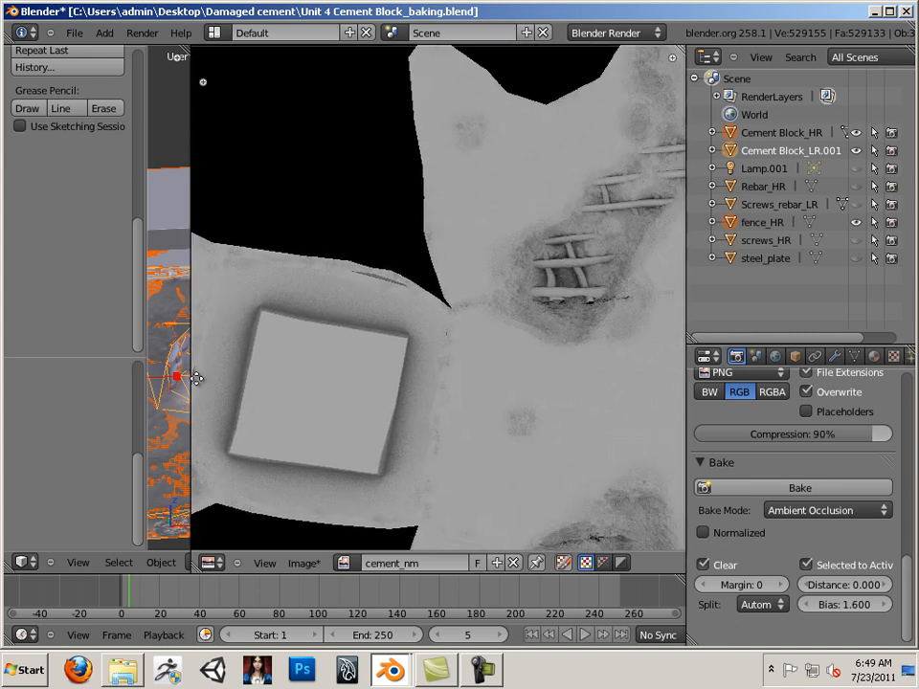
{"action": "middle_click_drag", "start_coordinate": [432, 287], "coordinate": [344, 306]}
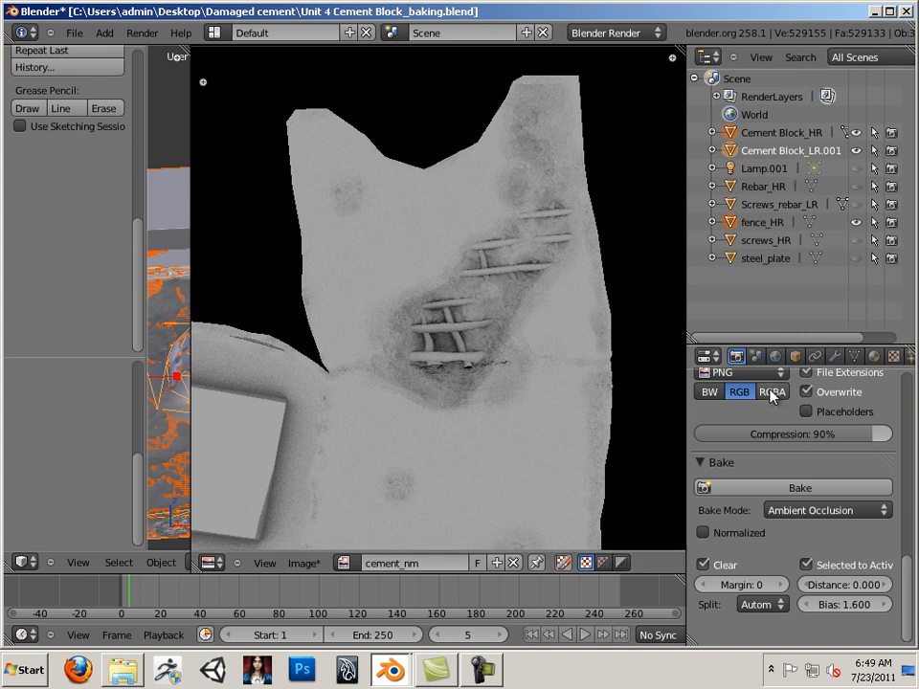
Save the baked occlusion map as cement_occ.png in the Damaged cement folder.
{"action": "left_click", "coordinate": [311, 564]}
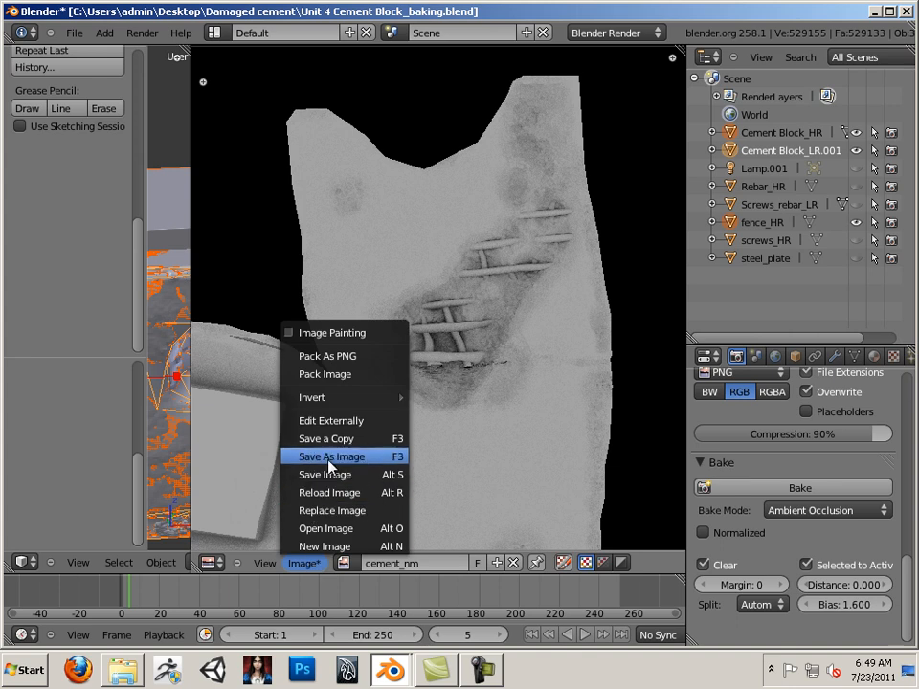
{"action": "left_click", "coordinate": [329, 466]}
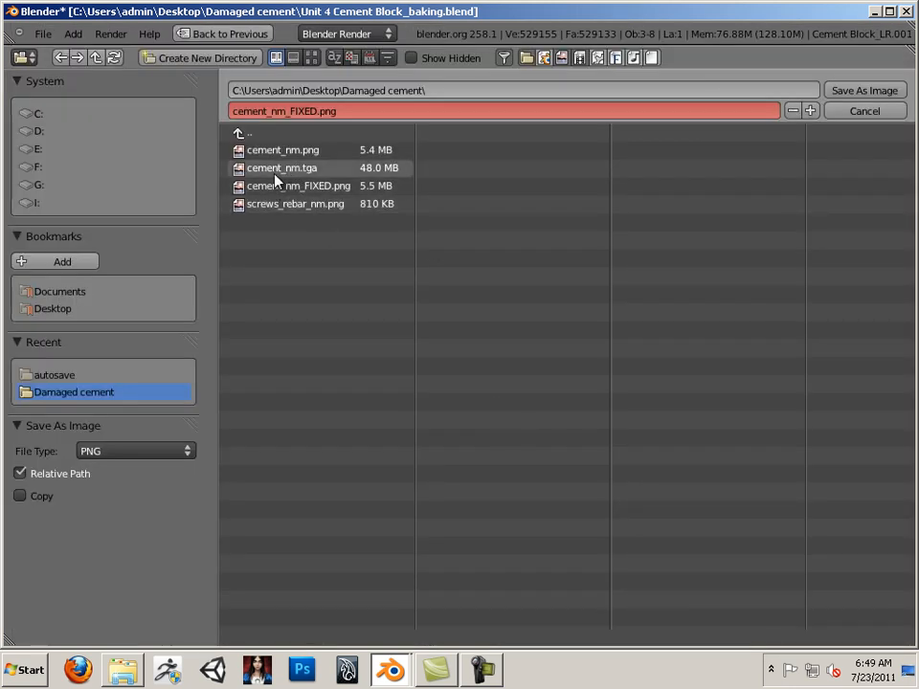
{"action": "left_click", "coordinate": [284, 151]}
{"action": "left_click", "coordinate": [281, 114]}
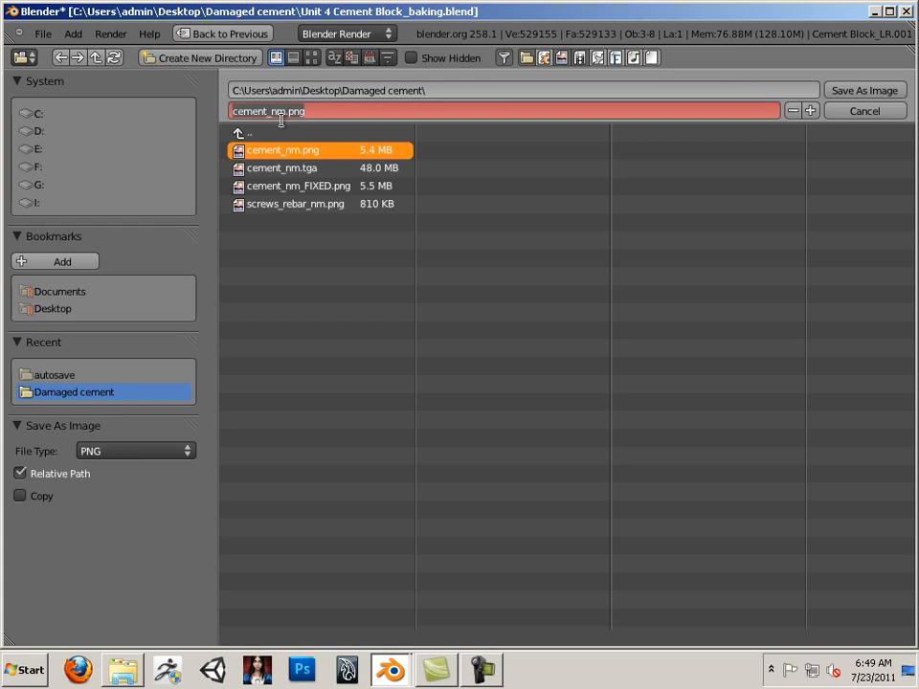
{"action": "left_click", "coordinate": [286, 113]}
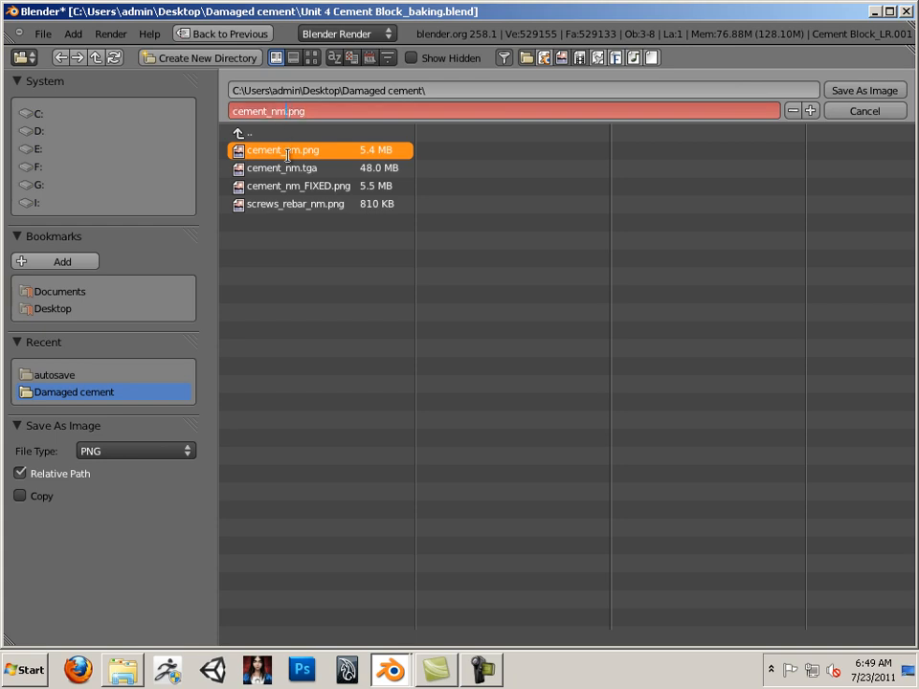
{"action": "key", "text": "BackSpace"}
{"action": "key", "text": "BackSpace"}
{"action": "type", "text": "occ"}
{"action": "left_click", "coordinate": [843, 90]}
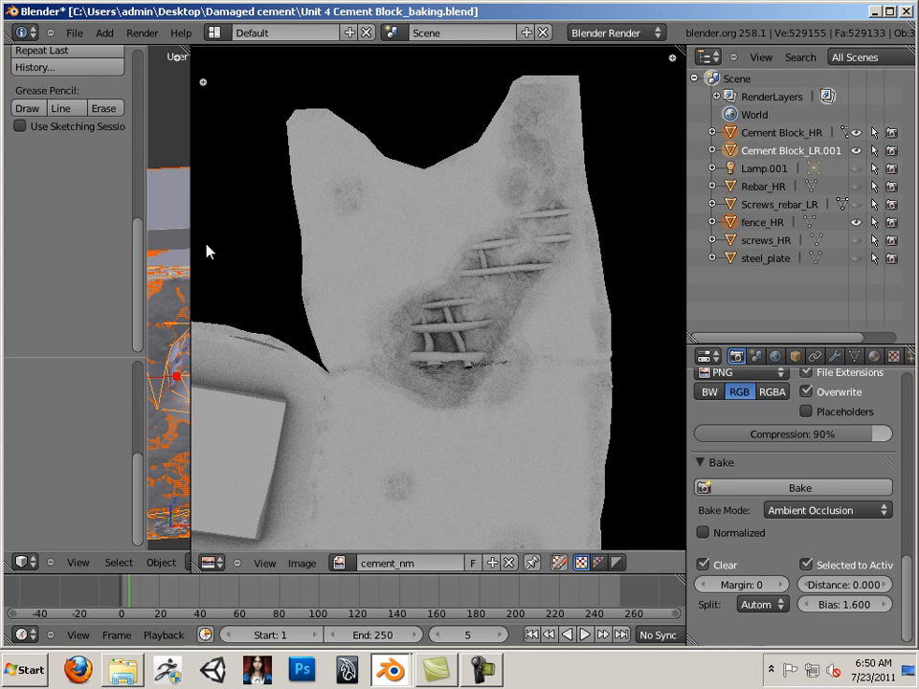
Hide both cement blocks and fence_HR, and show screws_HR, Rebar_HR and Screws_rebar_LR.
{"action": "left_click", "coordinate": [855, 133]}
{"action": "left_click", "coordinate": [856, 222]}
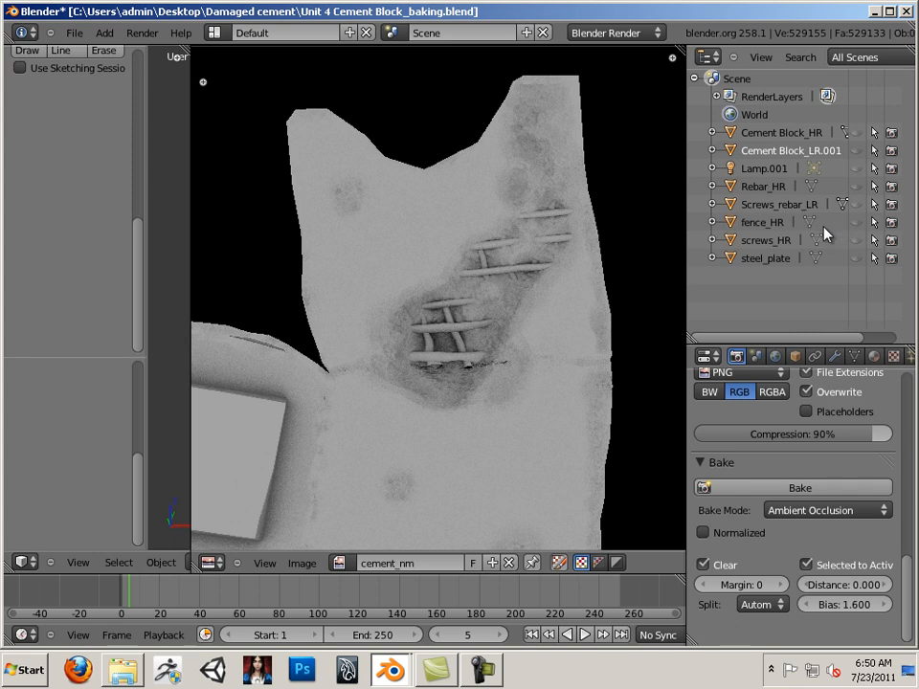
{"action": "left_click", "coordinate": [857, 241]}
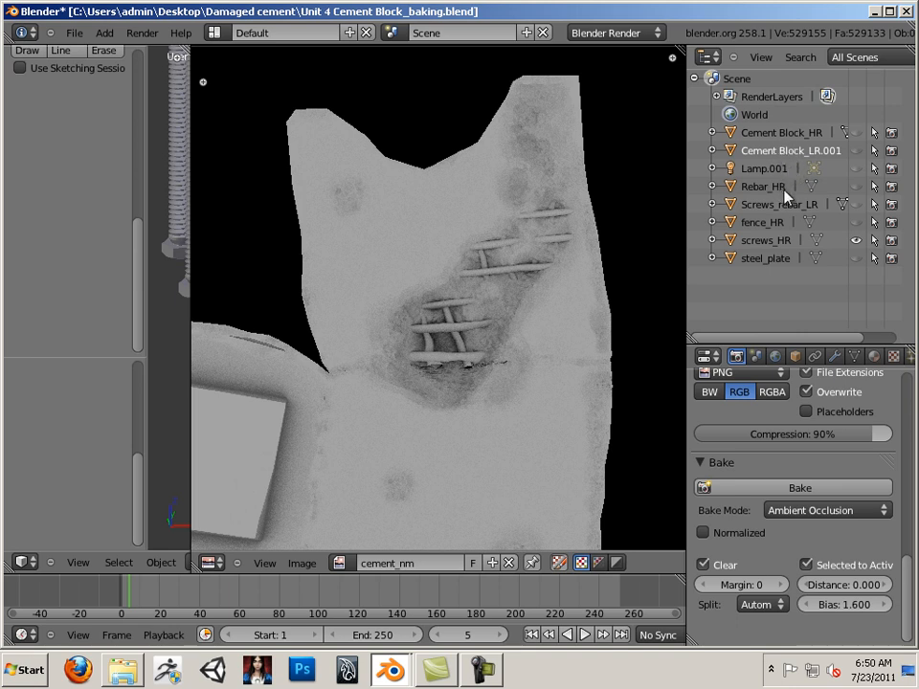
{"action": "left_click", "coordinate": [855, 186]}
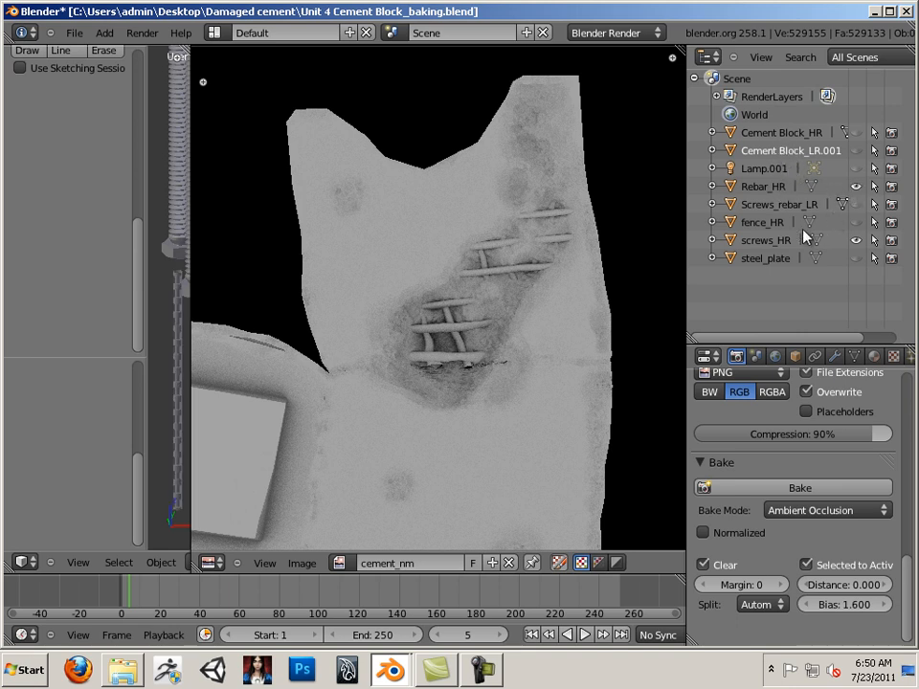
{"action": "left_click", "coordinate": [855, 204]}
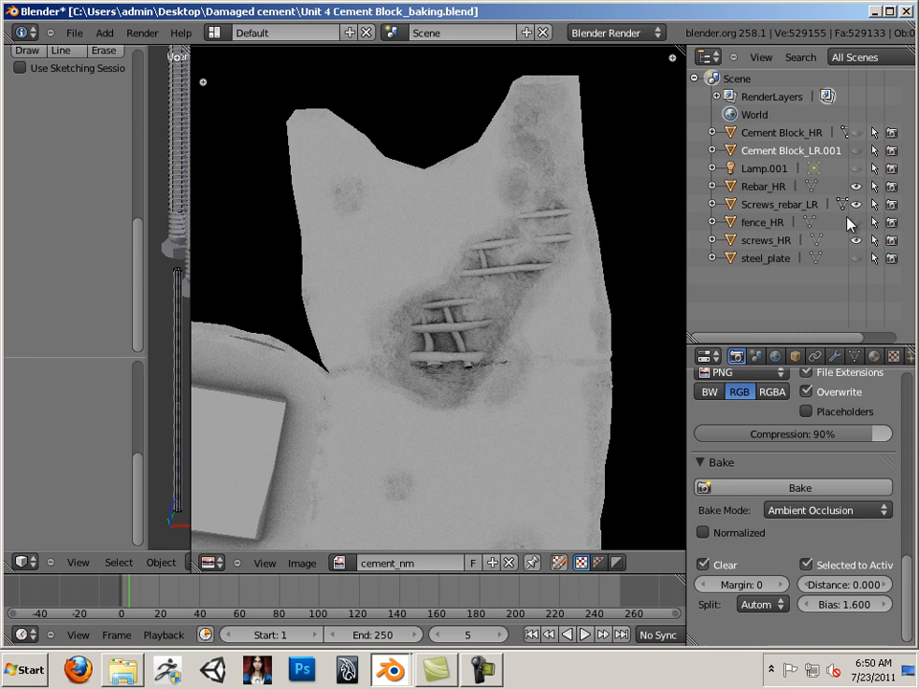
Select screws_HR and Rebar_HR together with Screws_rebar_LR as the active object.
{"action": "left_click", "coordinate": [765, 242]}
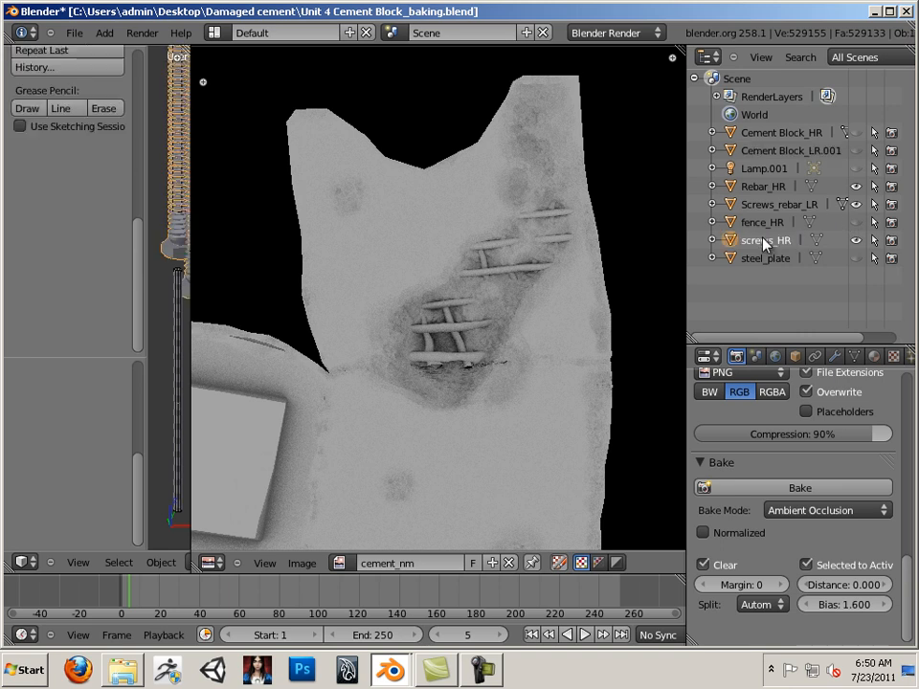
{"action": "left_click", "coordinate": [770, 187], "text": "ctrl"}
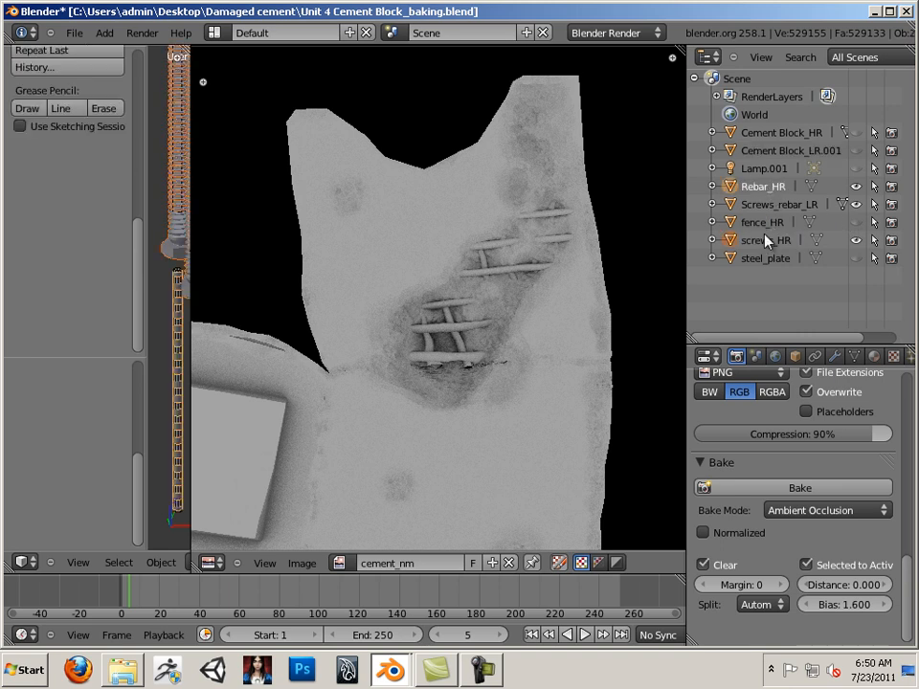
{"action": "left_click", "coordinate": [771, 205], "text": "ctrl"}
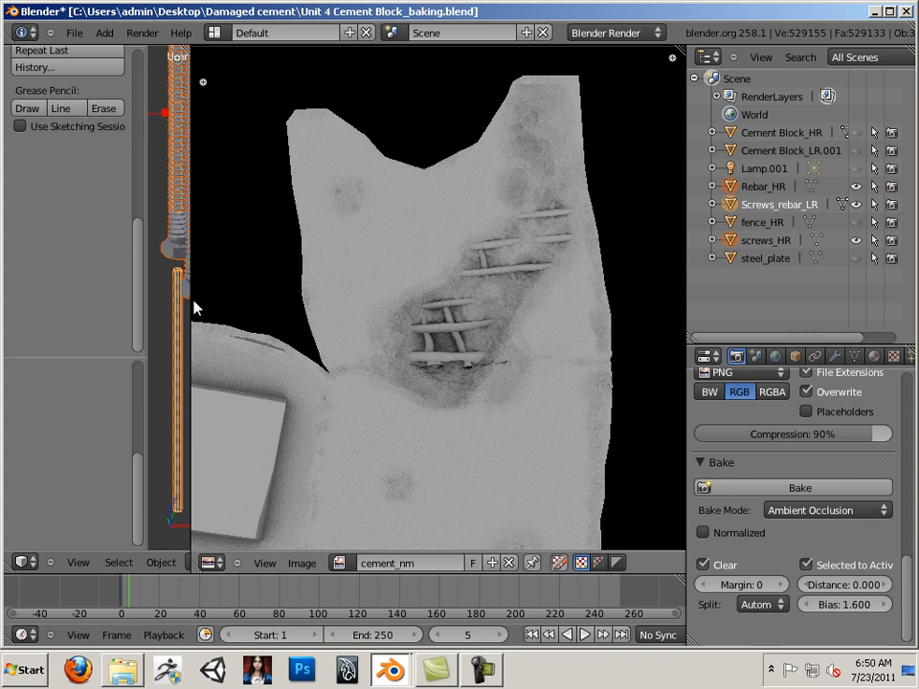
Widen the 3D view and put Screws_rebar_LR in Edit Mode to display its UV layout over the Rebar_nm image.
{"action": "left_click_drag", "start_coordinate": [191, 303], "coordinate": [400, 303]}
{"action": "left_click", "coordinate": [212, 563]}
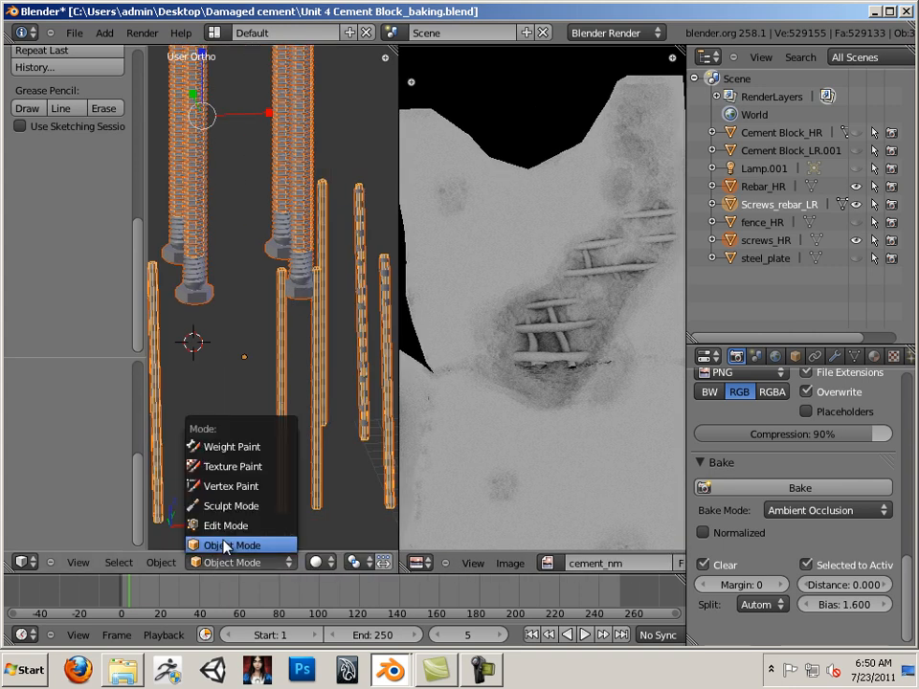
{"action": "left_click", "coordinate": [205, 525]}
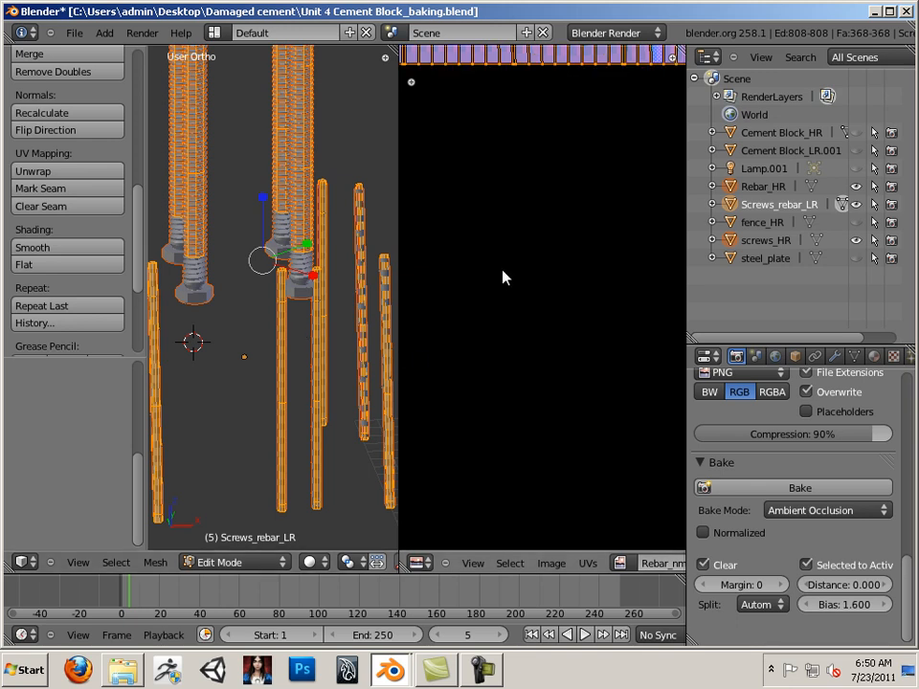
{"action": "middle_click_drag", "start_coordinate": [529, 196], "coordinate": [598, 576]}
{"action": "middle_click_drag", "start_coordinate": [571, 425], "coordinate": [570, 442]}
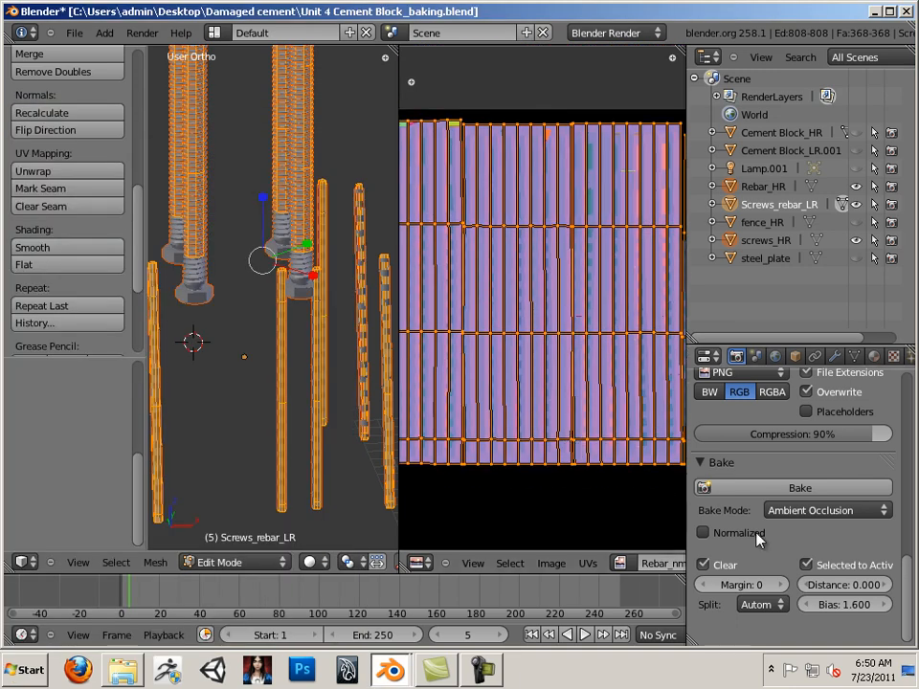
Set the bake bias to 0.2 and bake the ambient occlusion onto Screws_rebar_LR.
{"action": "left_click", "coordinate": [847, 614]}
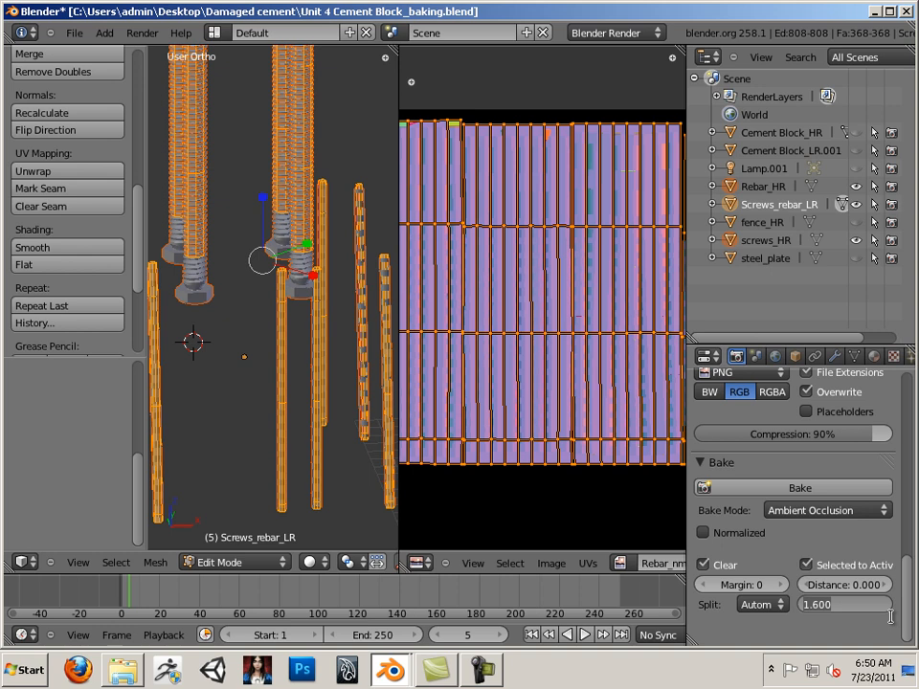
{"action": "left_click", "coordinate": [851, 609]}
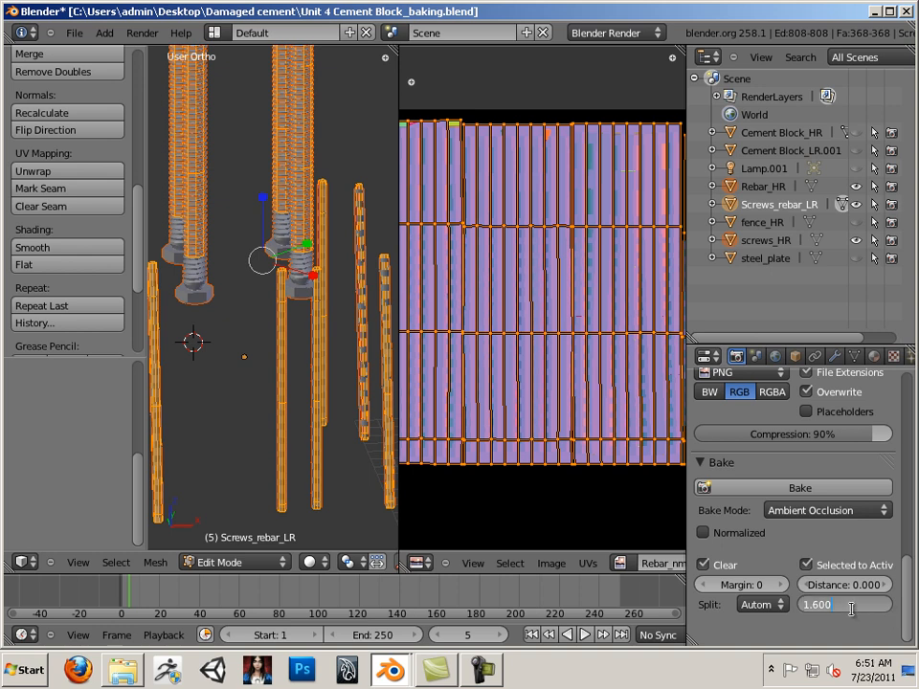
{"action": "left_click_drag", "start_coordinate": [851, 609], "coordinate": [784, 604]}
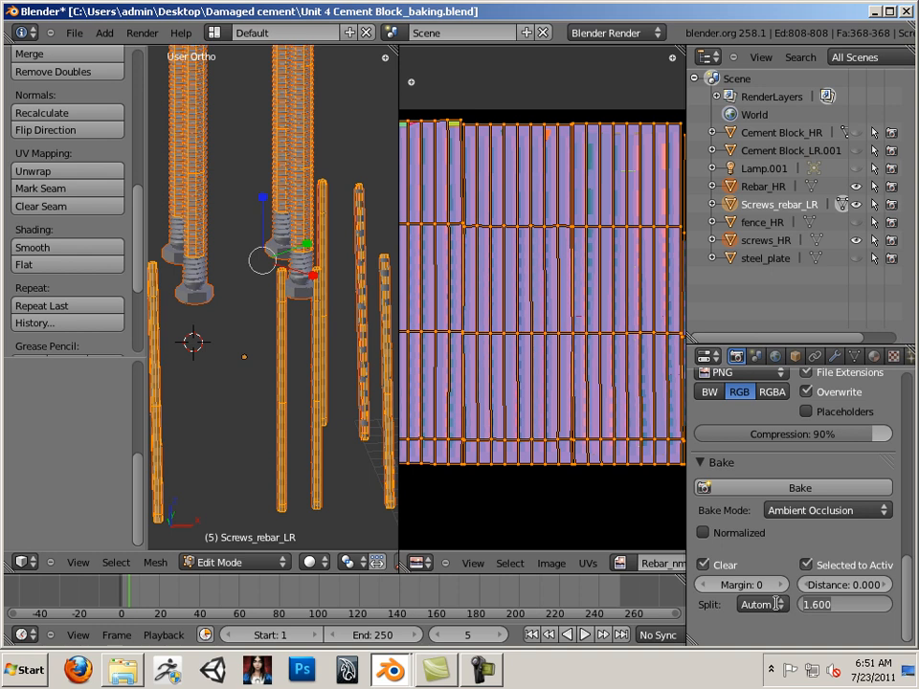
{"action": "type", "text": ".2"}
{"action": "left_click", "coordinate": [792, 543]}
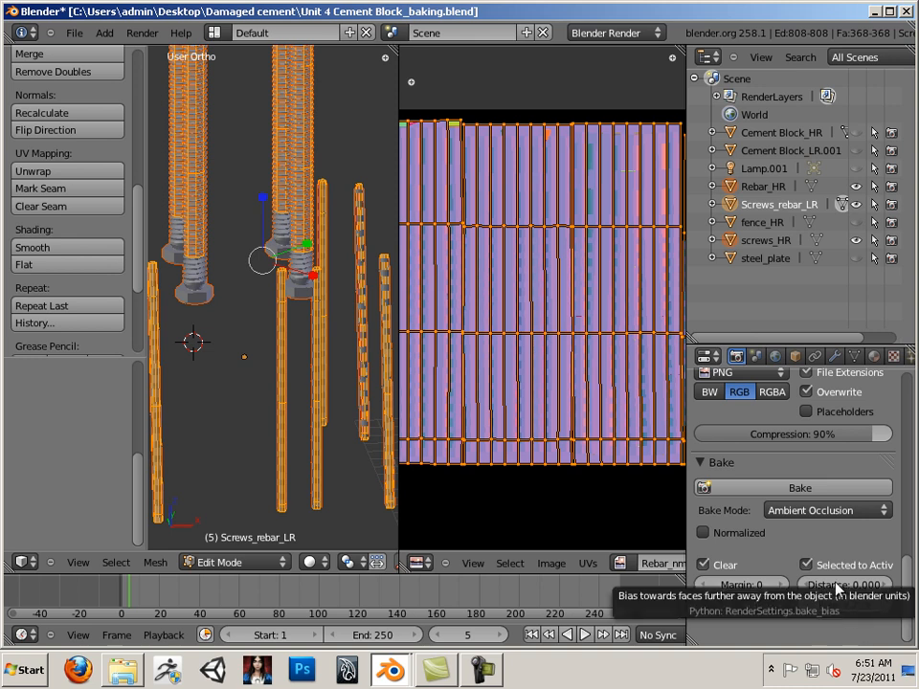
{"action": "left_click", "coordinate": [738, 487]}
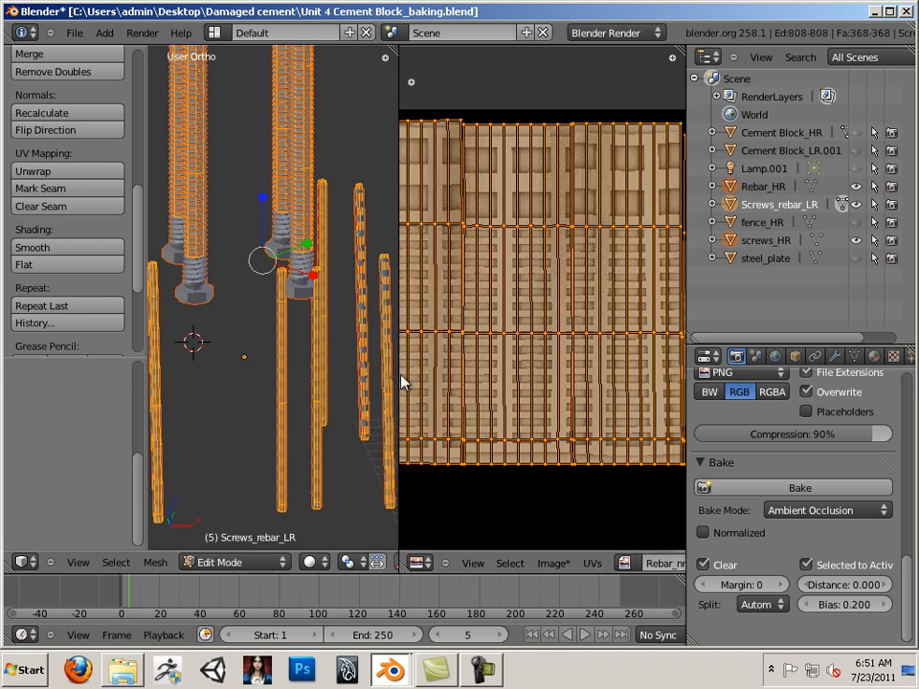
Enlarge the image view, return to Object Mode and examine the baked occlusion of the screws and rebar strips.
{"action": "left_click_drag", "start_coordinate": [397, 375], "coordinate": [189, 347]}
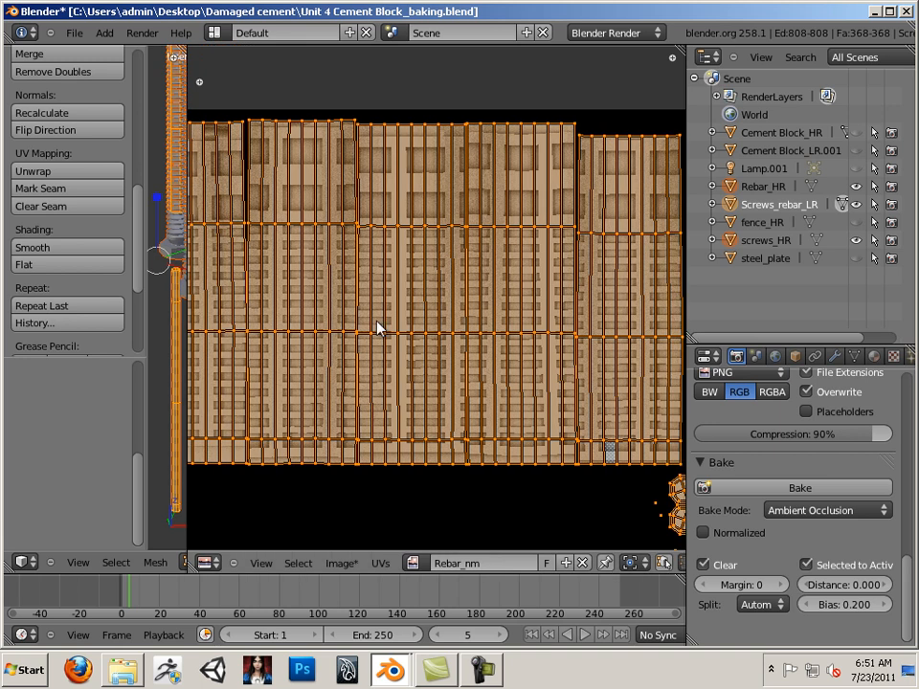
{"action": "scroll", "coordinate": [379, 324], "scroll_direction": "down", "scroll_amount": 2}
{"action": "scroll", "coordinate": [376, 328], "scroll_direction": "up", "scroll_amount": 1}
{"action": "scroll", "coordinate": [364, 326], "scroll_direction": "down", "scroll_amount": 1}
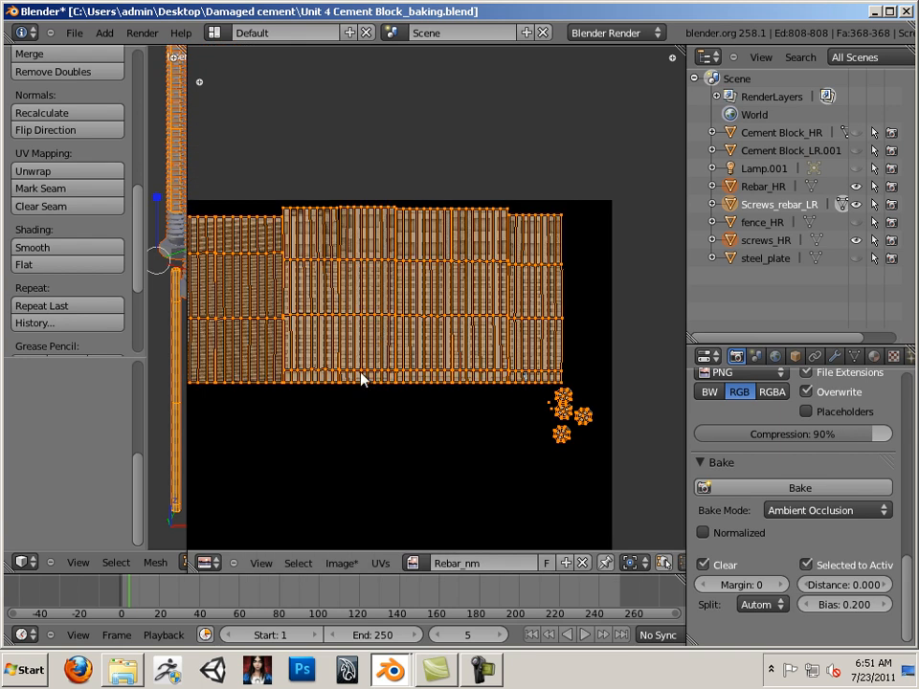
{"action": "middle_click_drag", "start_coordinate": [365, 396], "coordinate": [438, 414]}
{"action": "scroll", "coordinate": [435, 417], "scroll_direction": "up", "scroll_amount": 2}
{"action": "key", "text": "Tab"}
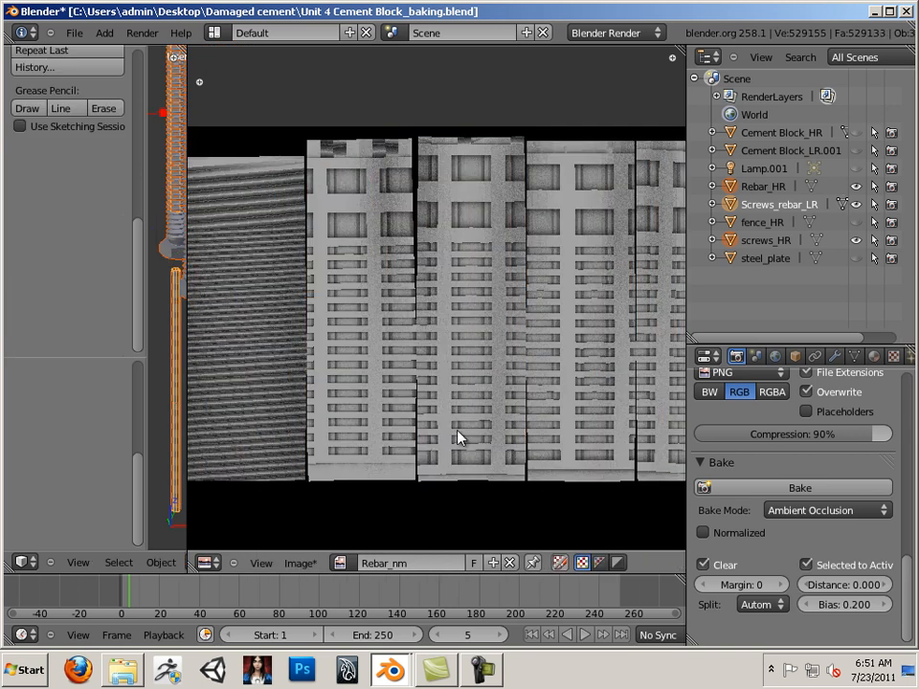
{"action": "scroll", "coordinate": [481, 450], "scroll_direction": "up", "scroll_amount": 2}
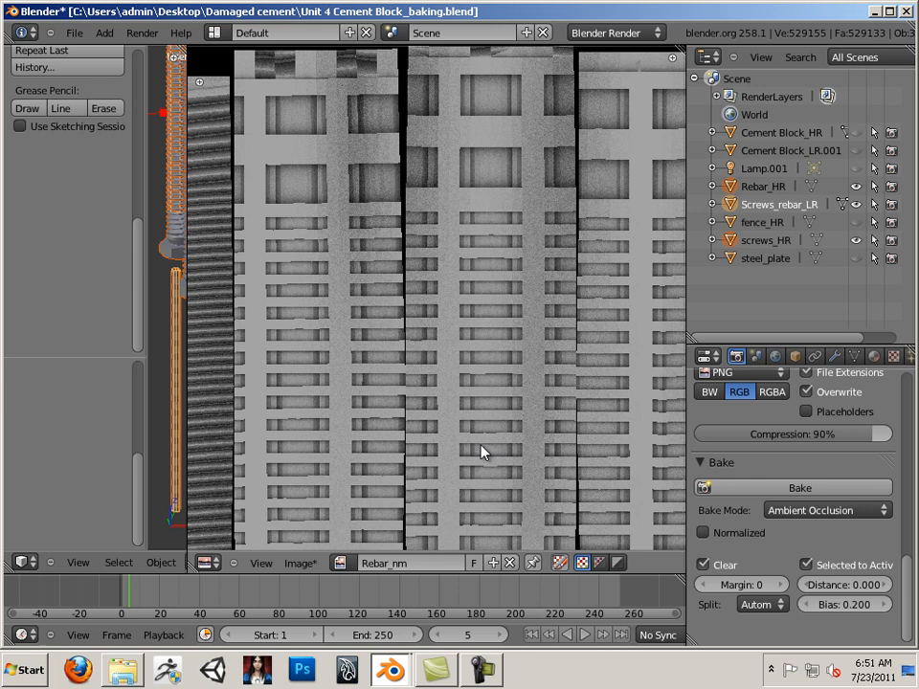
{"action": "scroll", "coordinate": [484, 445], "scroll_direction": "down", "scroll_amount": 2}
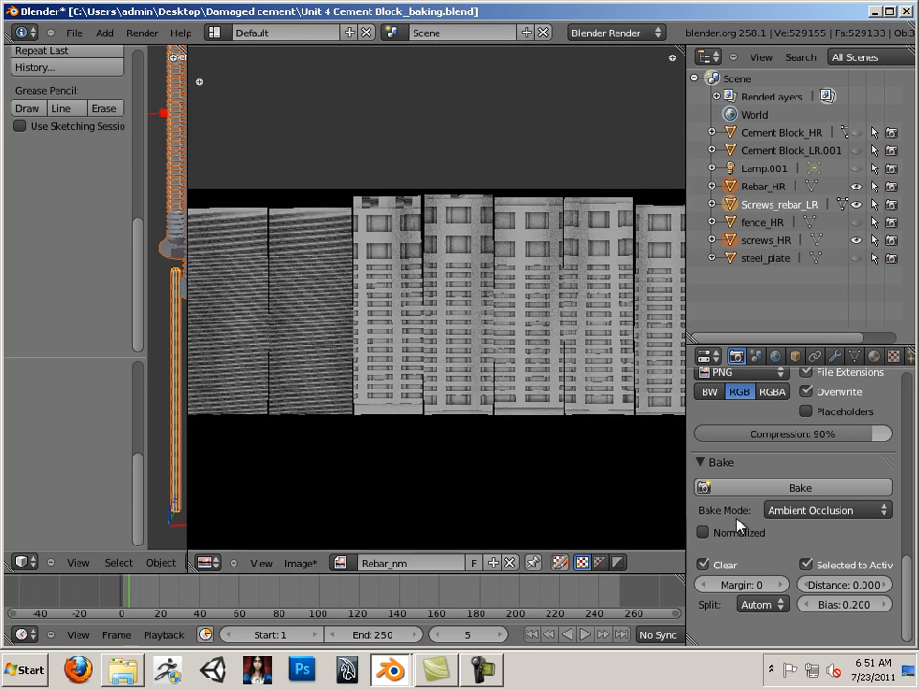
Save the baked occlusion map as screws_rebar_occ.png in the Damaged cement folder.
{"action": "left_click", "coordinate": [306, 563]}
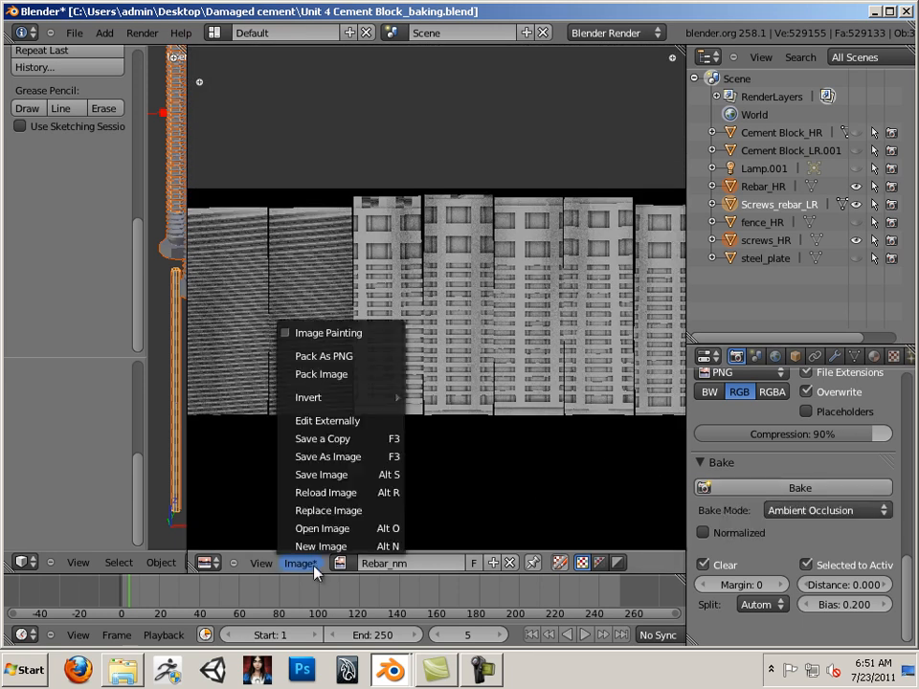
{"action": "left_click", "coordinate": [347, 457]}
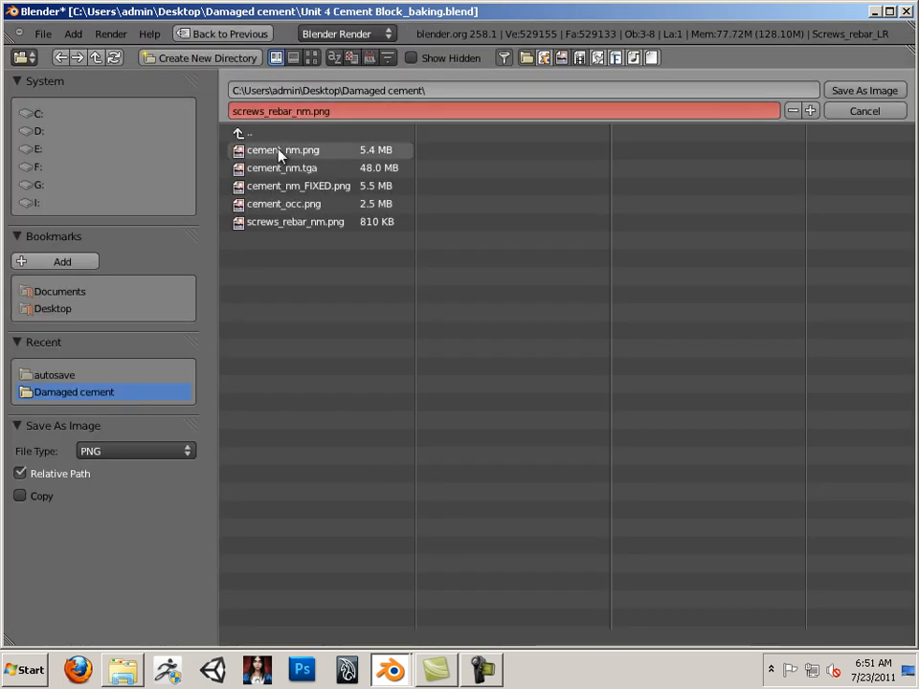
{"action": "left_click", "coordinate": [277, 223]}
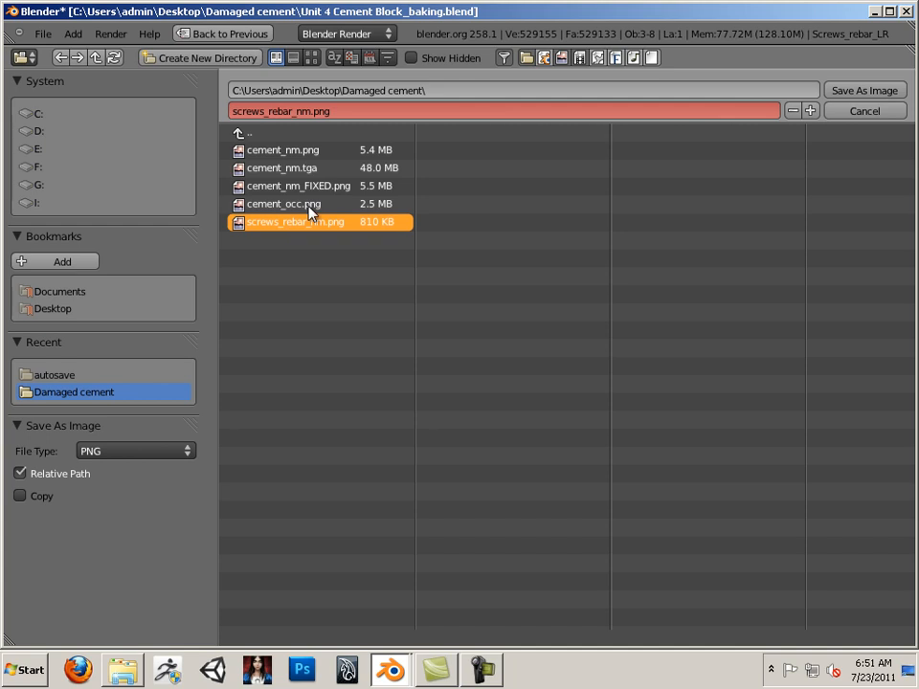
{"action": "left_click", "coordinate": [309, 112]}
{"action": "left_click", "coordinate": [305, 112]}
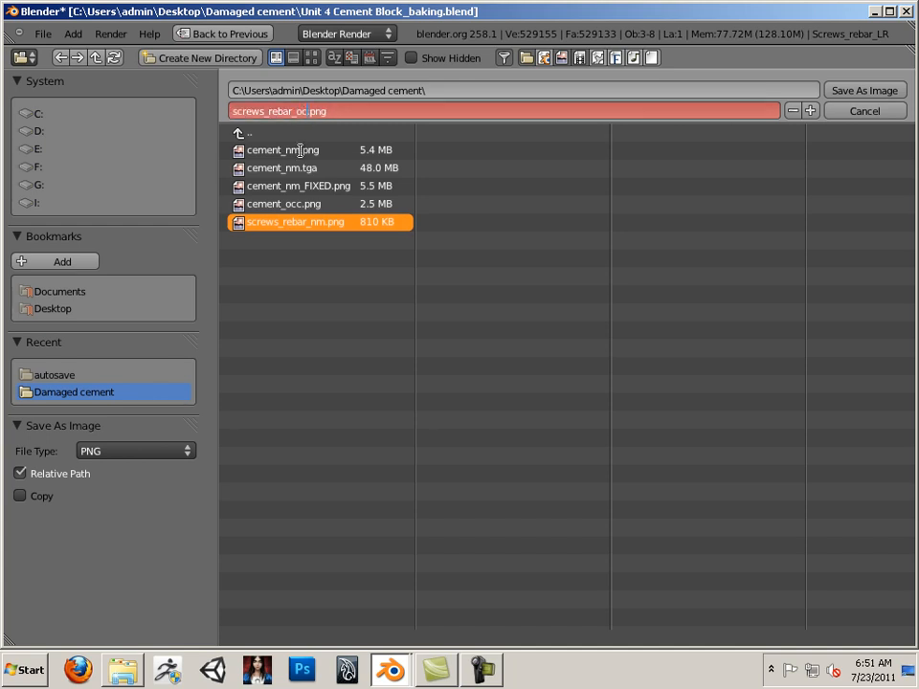
{"action": "key", "text": "Return"}
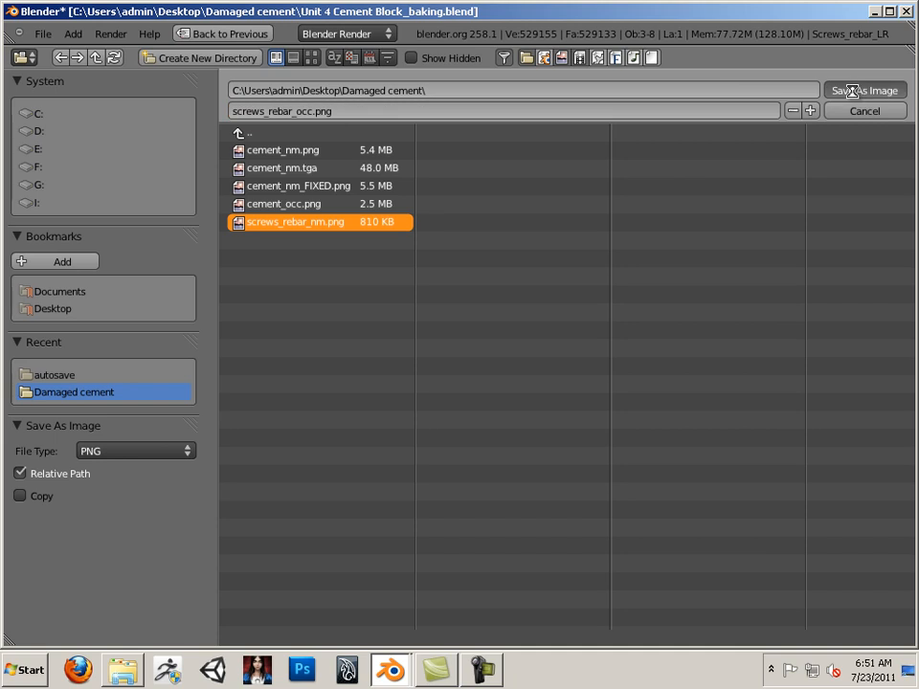
{"action": "left_click", "coordinate": [855, 90]}
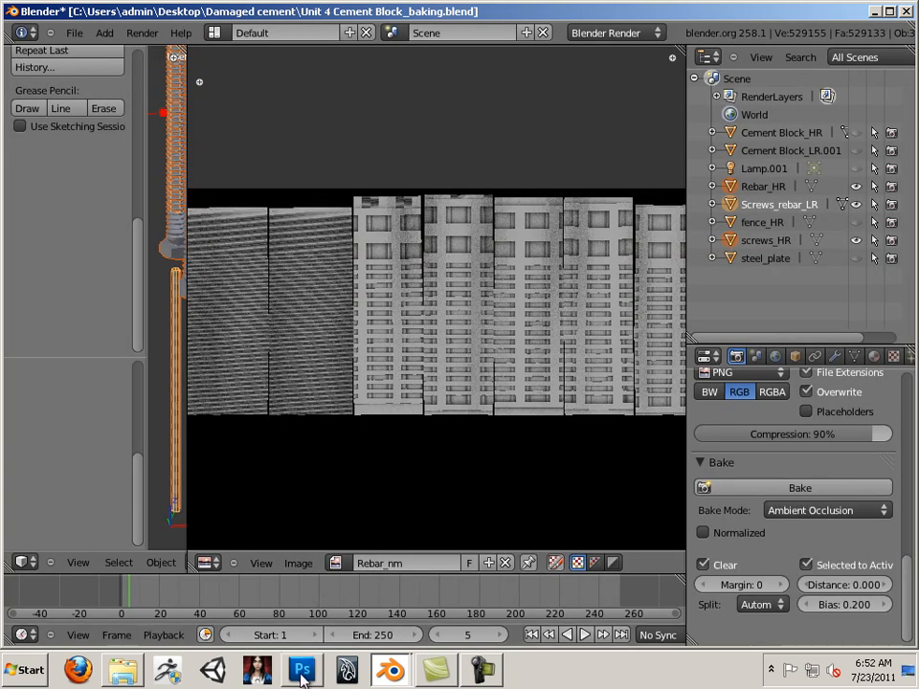
Switch to Photoshop and open cement_occ.png and screws_rebar_occ.png together from the Damaged cement folder.
{"action": "mouse_move", "coordinate": [304, 672]}
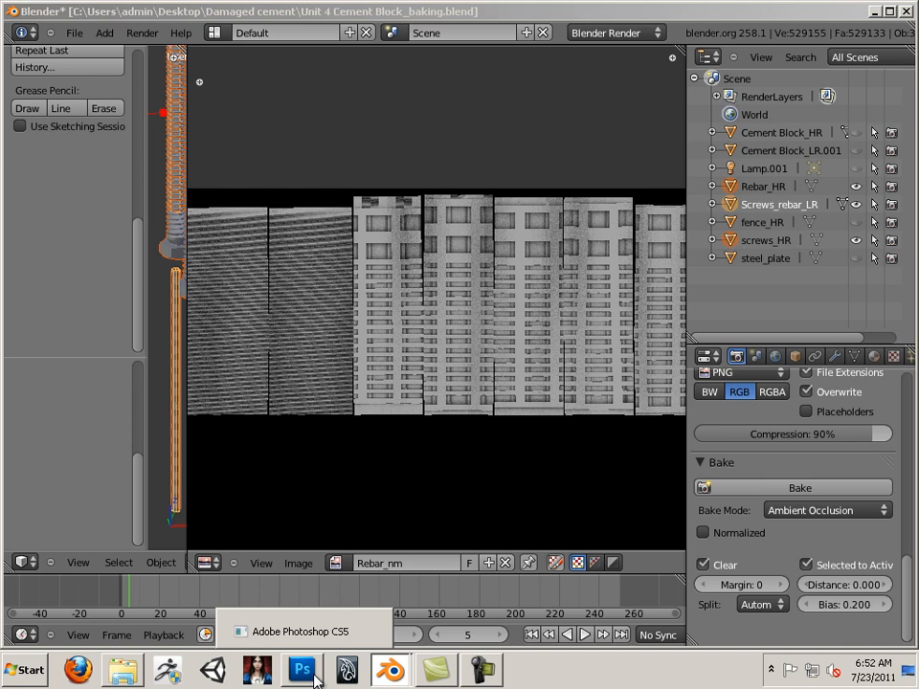
{"action": "left_click", "coordinate": [299, 632]}
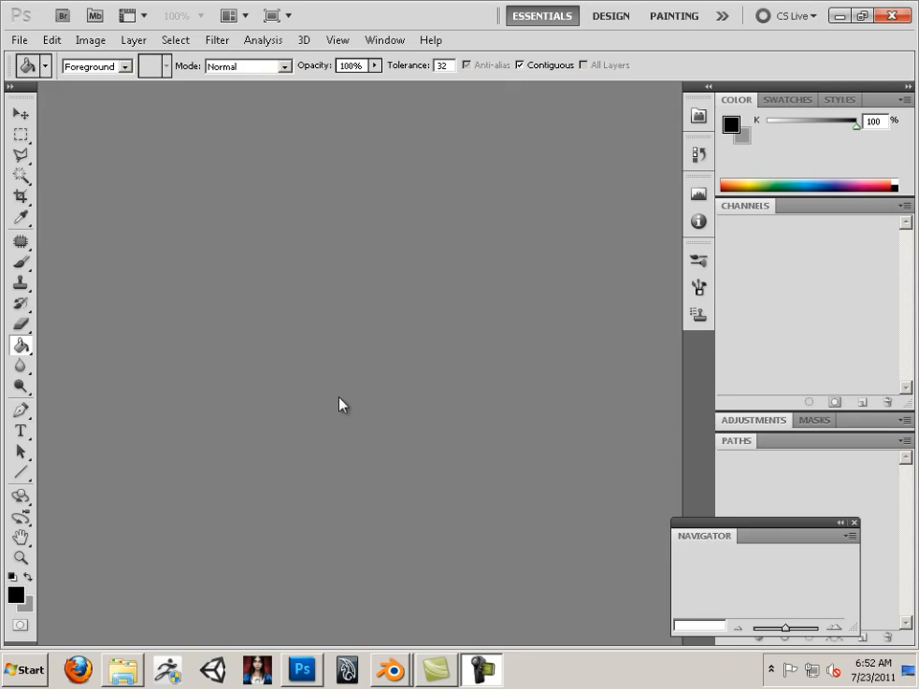
{"action": "left_click", "coordinate": [19, 40]}
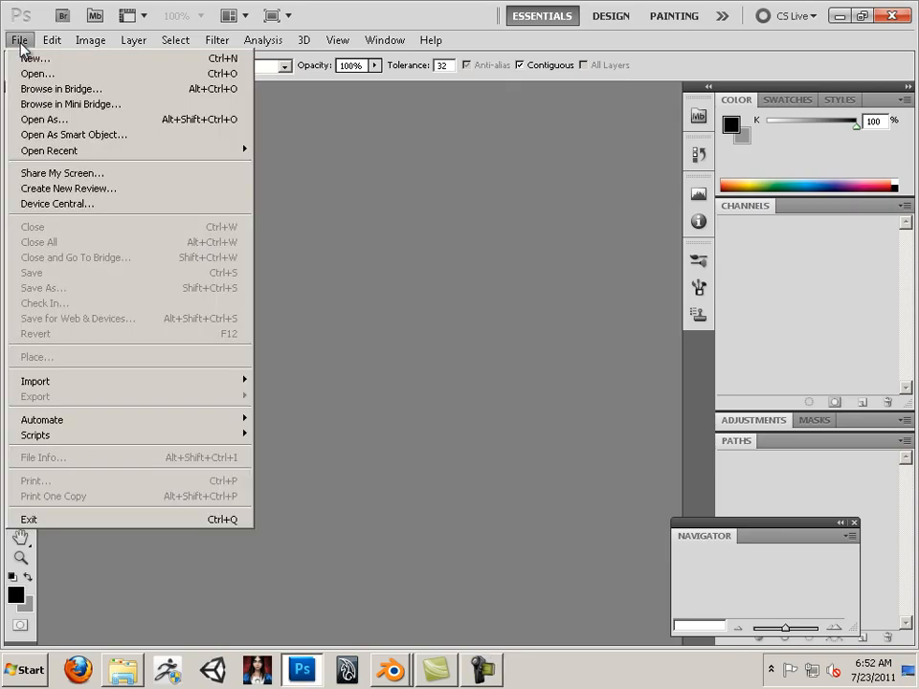
{"action": "left_click", "coordinate": [31, 74]}
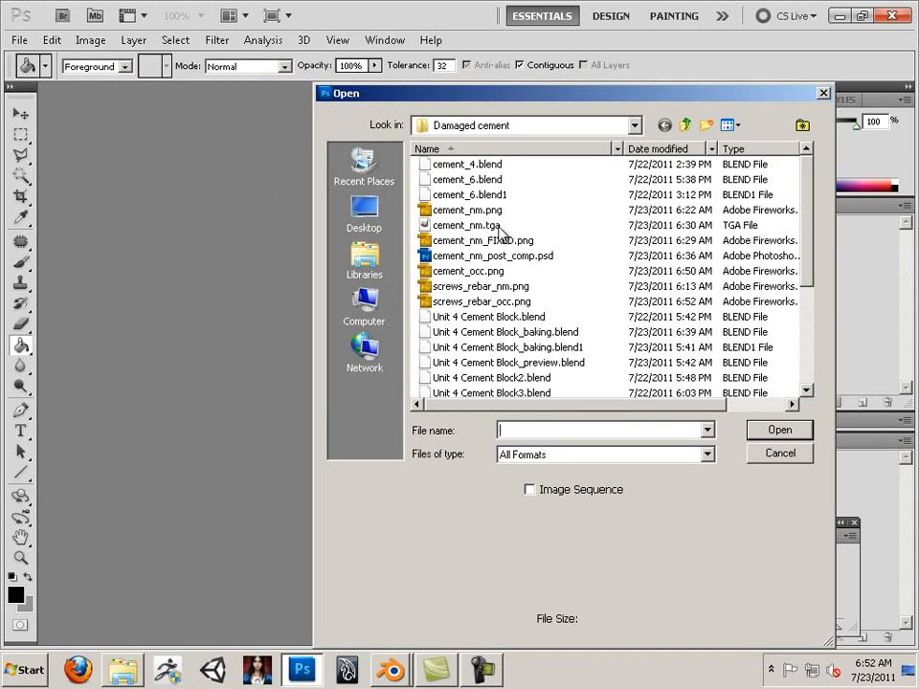
{"action": "left_click", "coordinate": [479, 271]}
{"action": "left_click", "coordinate": [493, 301], "text": "ctrl"}
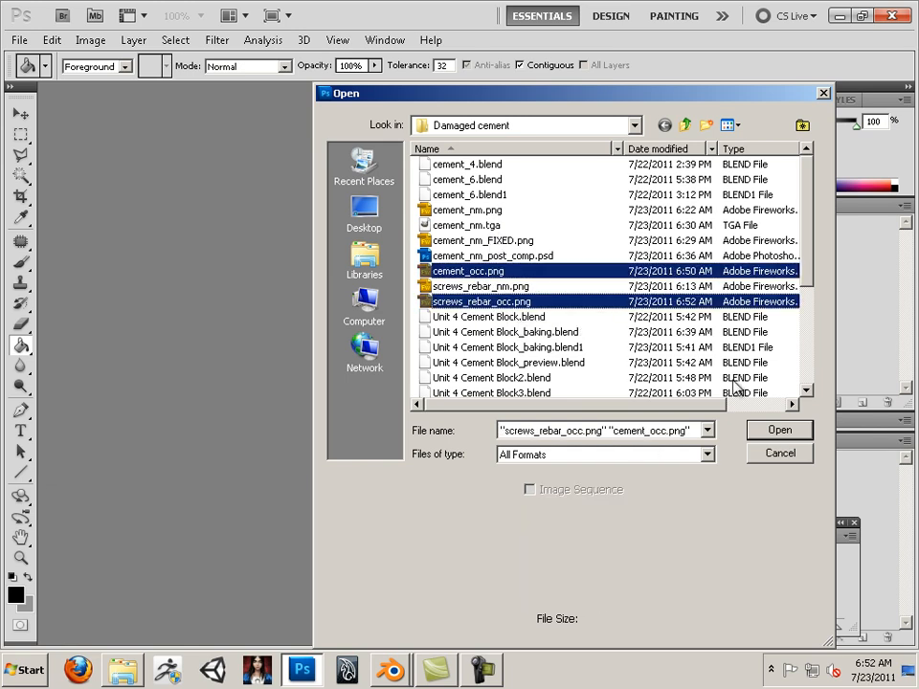
{"action": "left_click", "coordinate": [779, 430]}
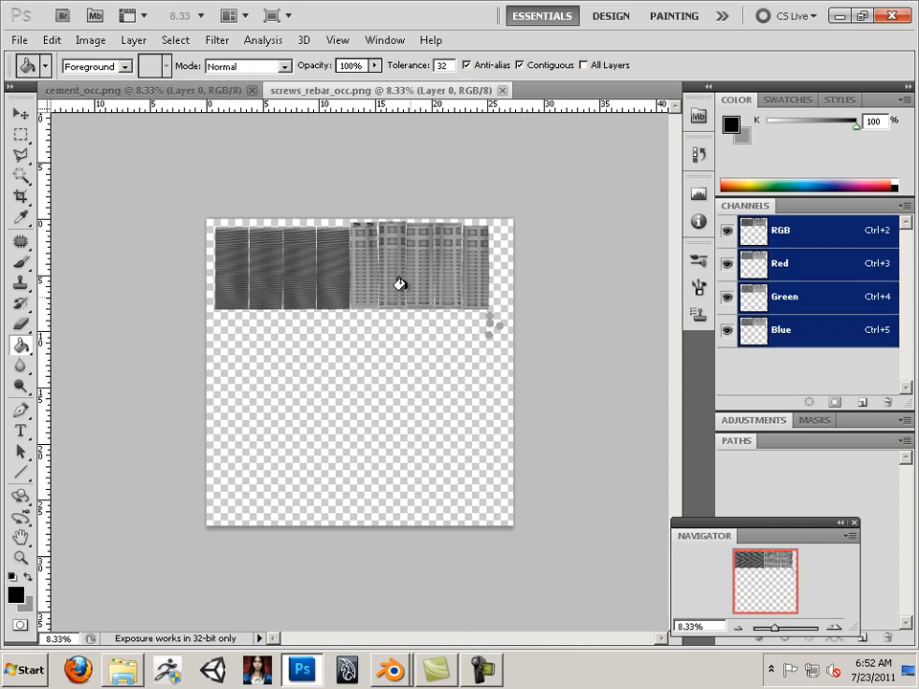
Show the layers of screws_rebar_occ.png and duplicate Layer 0 into the cement_occ.png document.
{"action": "right_click", "coordinate": [310, 91]}
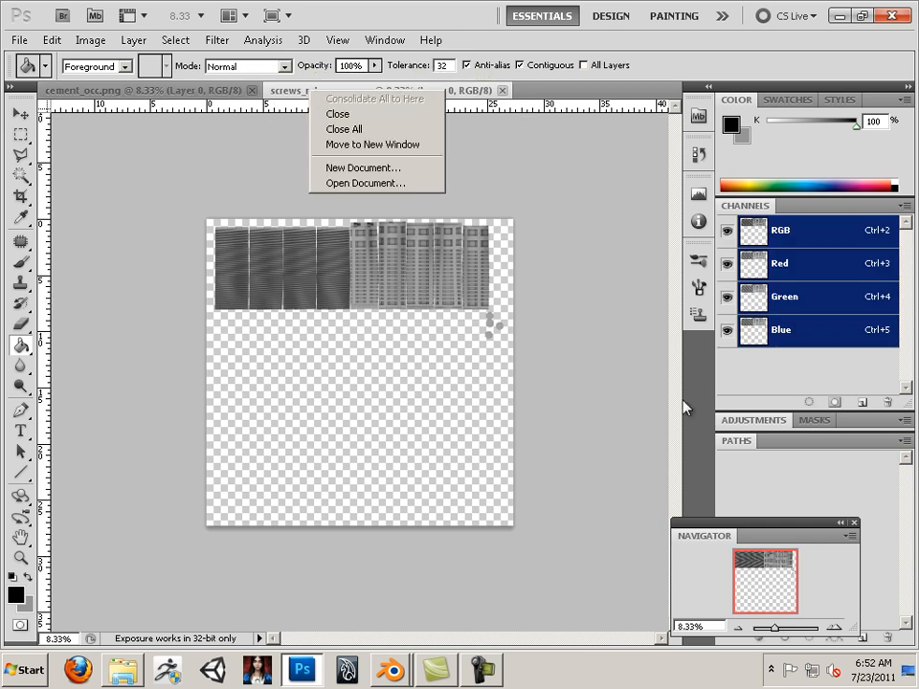
{"action": "left_click", "coordinate": [646, 381]}
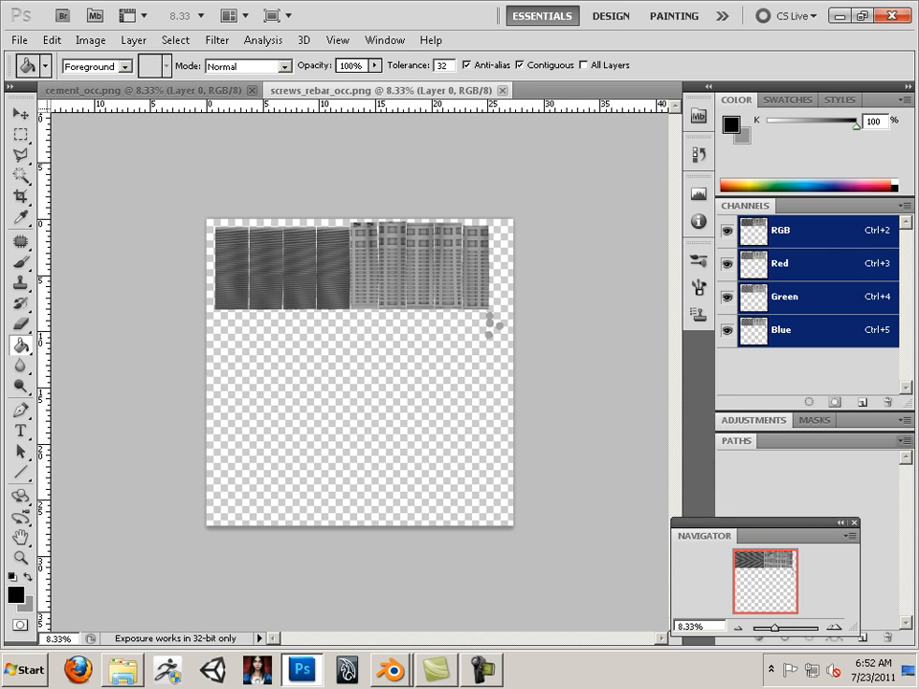
{"action": "key", "text": "F7"}
{"action": "left_click_drag", "start_coordinate": [621, 207], "coordinate": [537, 172]}
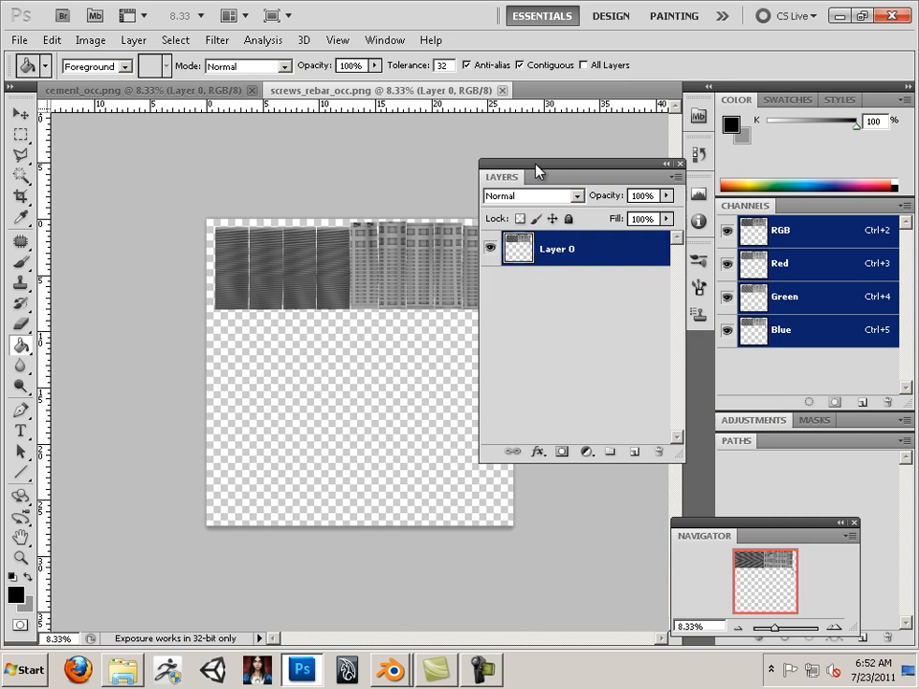
{"action": "right_click", "coordinate": [603, 252]}
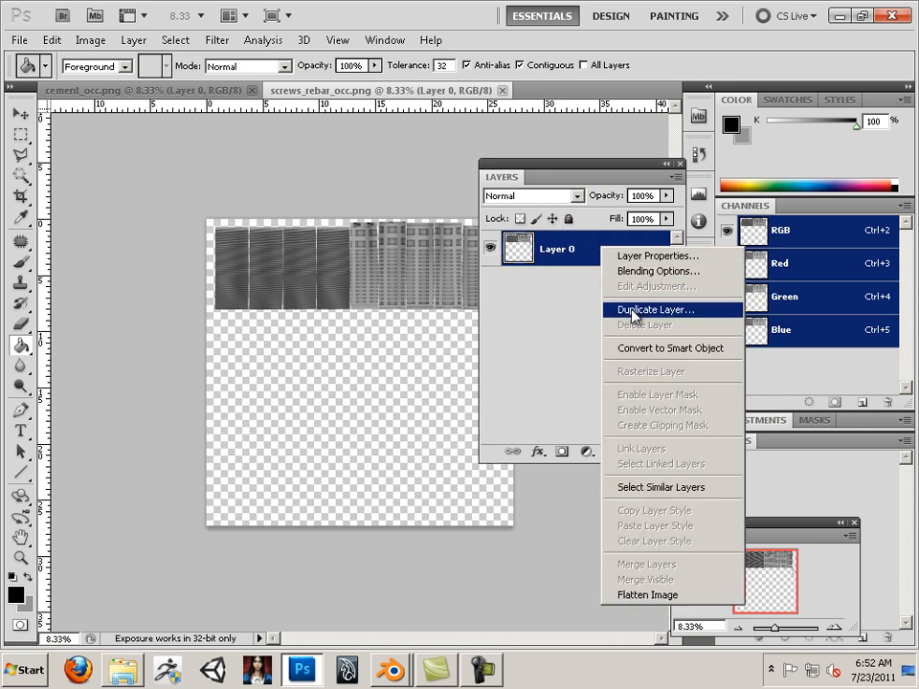
{"action": "left_click", "coordinate": [617, 311]}
{"action": "left_click", "coordinate": [496, 273]}
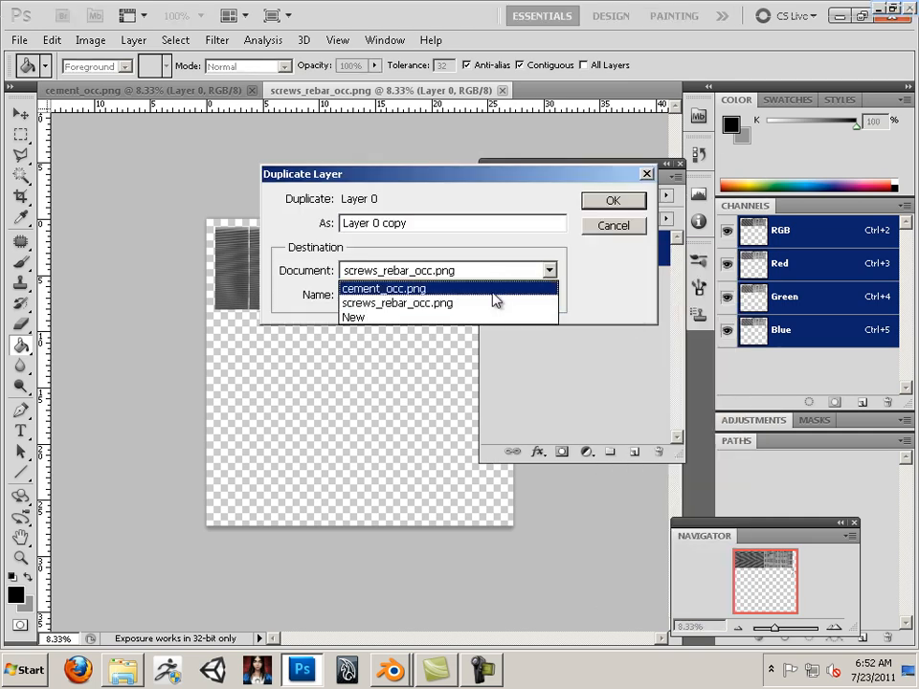
{"action": "left_click", "coordinate": [508, 288]}
{"action": "left_click", "coordinate": [608, 202]}
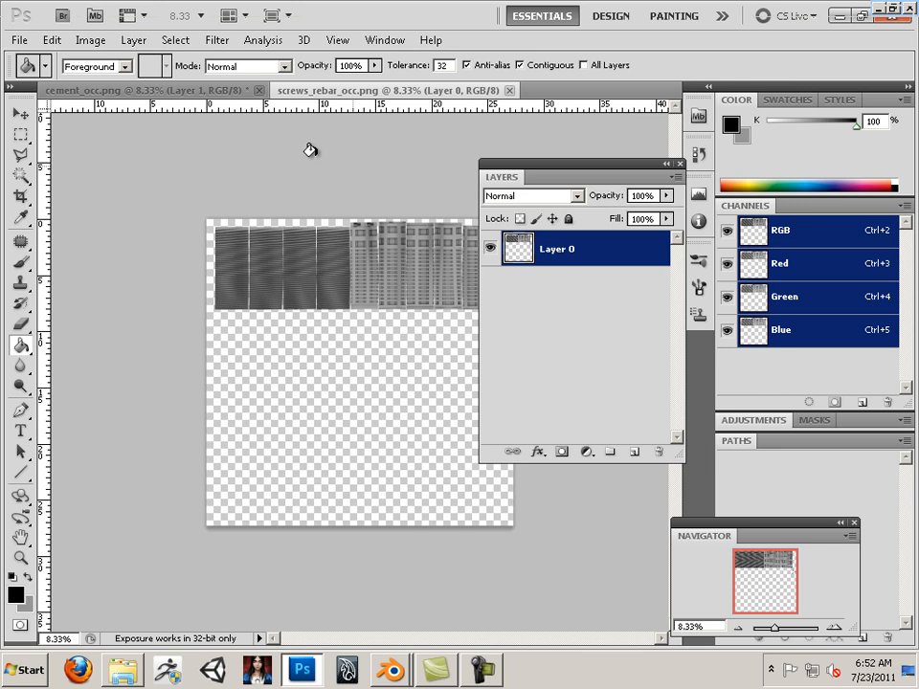
Return to the cement_occ.png document, move the Layers palette off its canvas, and save it in Photoshop format as Rebar_occ_post_comp.psd.
{"action": "left_click", "coordinate": [183, 93]}
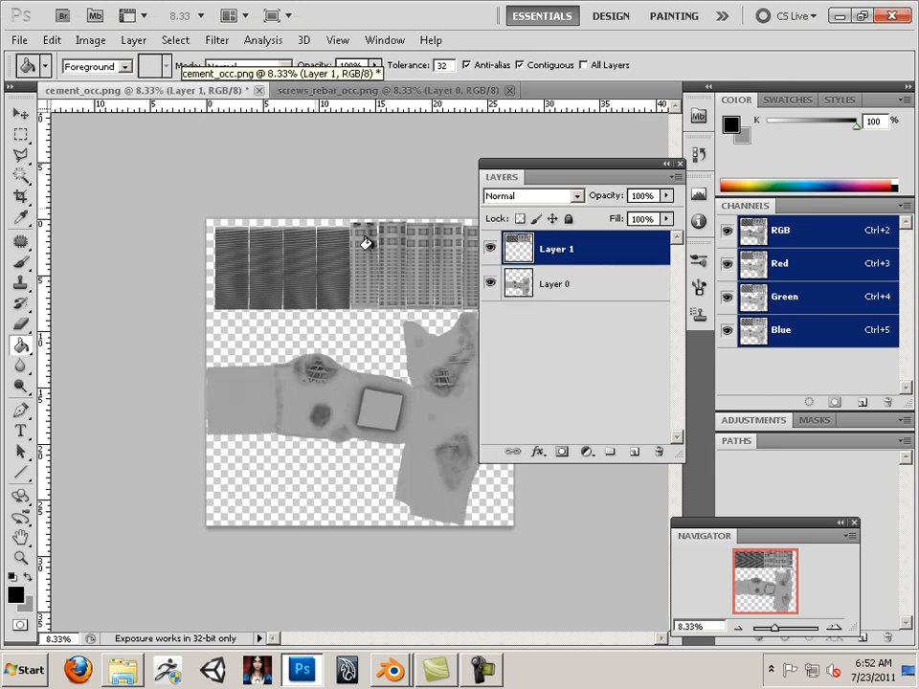
{"action": "left_click_drag", "start_coordinate": [565, 173], "coordinate": [755, 240]}
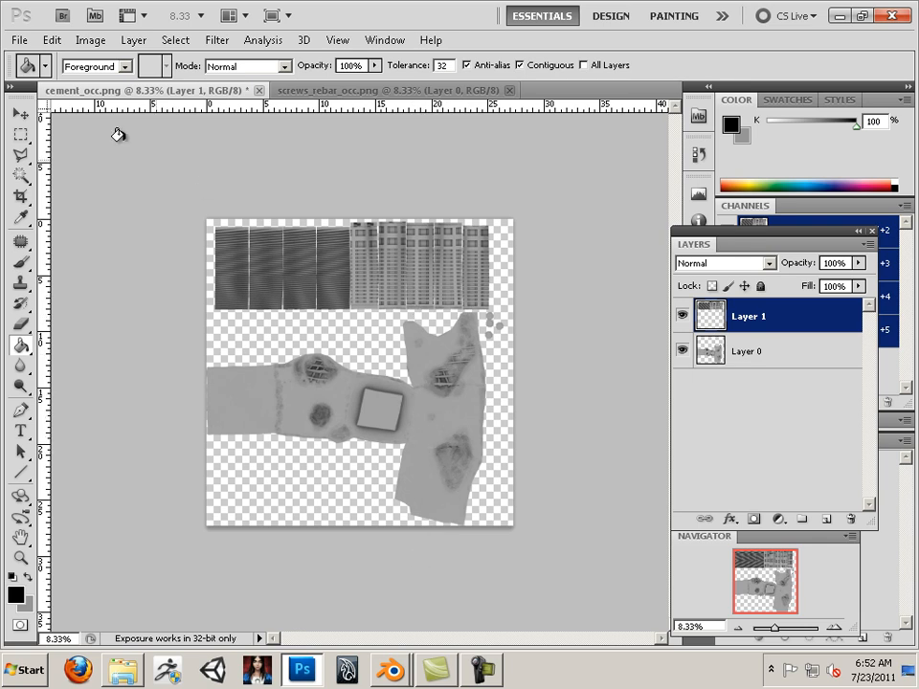
{"action": "left_click", "coordinate": [19, 41]}
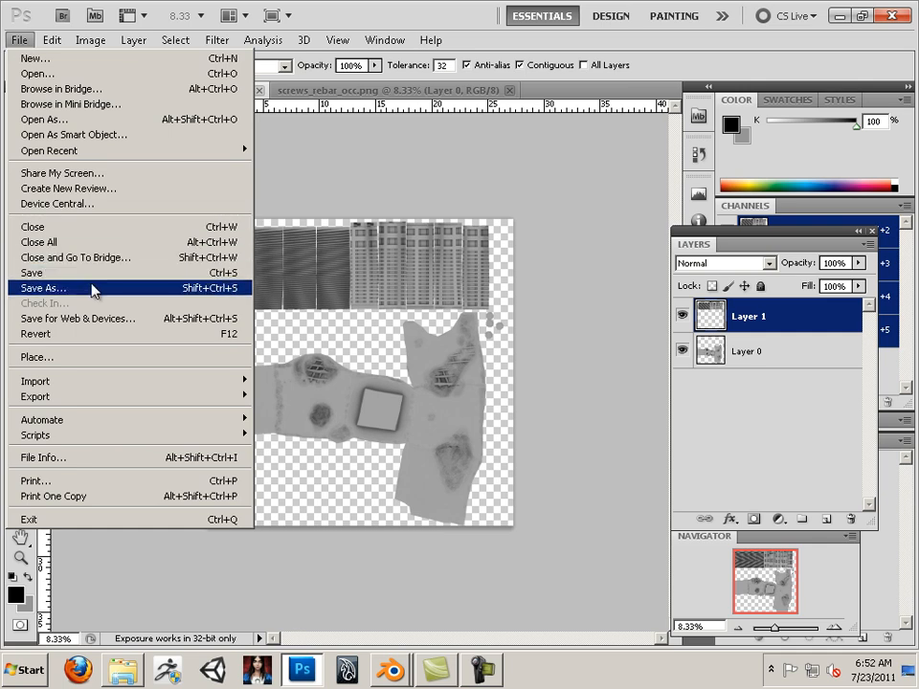
{"action": "left_click", "coordinate": [39, 287]}
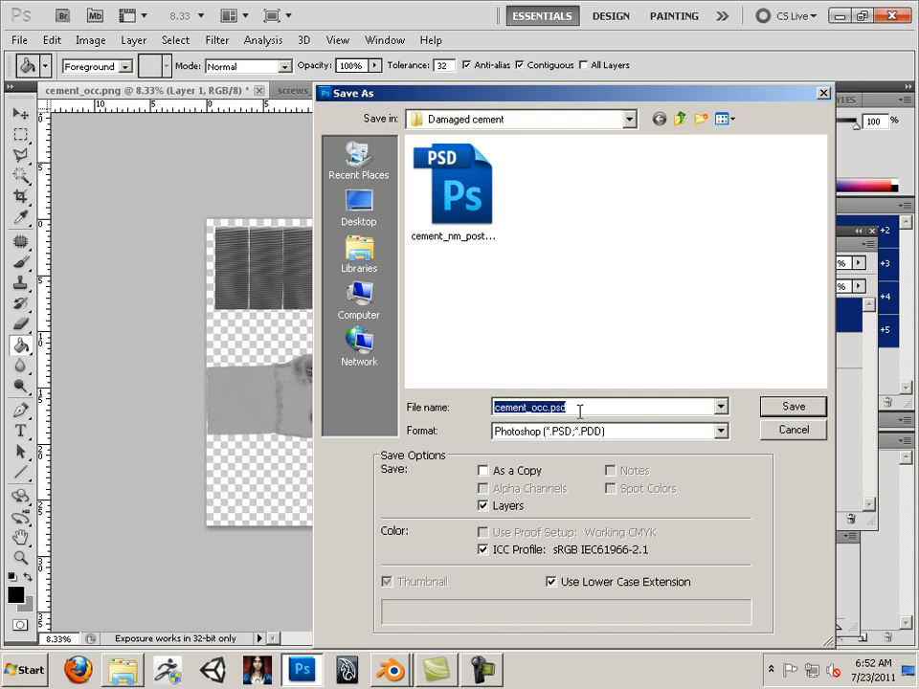
{"action": "left_click", "coordinate": [548, 410]}
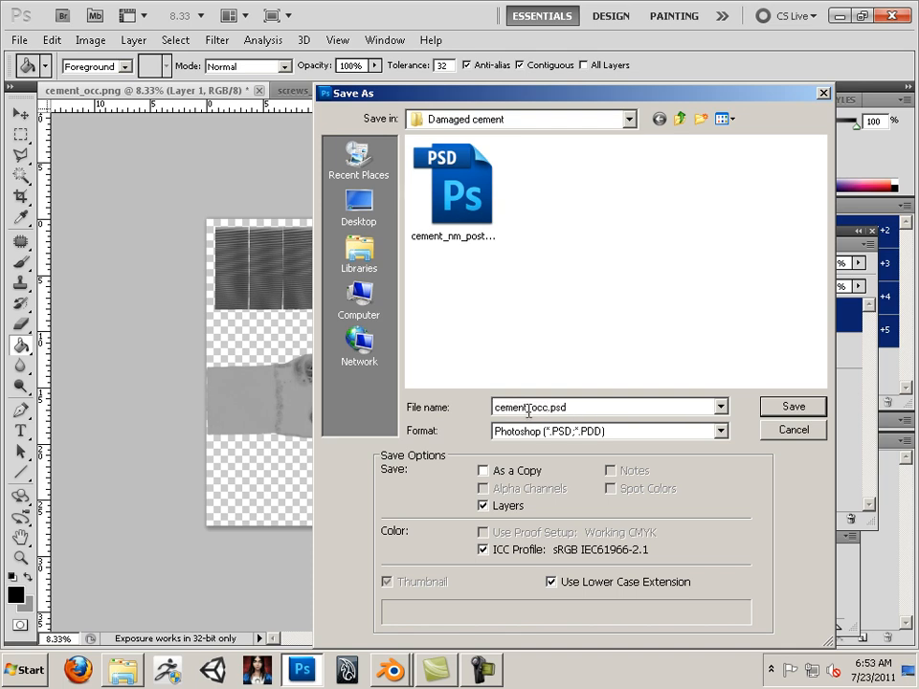
{"action": "left_click", "coordinate": [445, 213]}
{"action": "left_click", "coordinate": [545, 409]}
{"action": "left_click", "coordinate": [525, 409]}
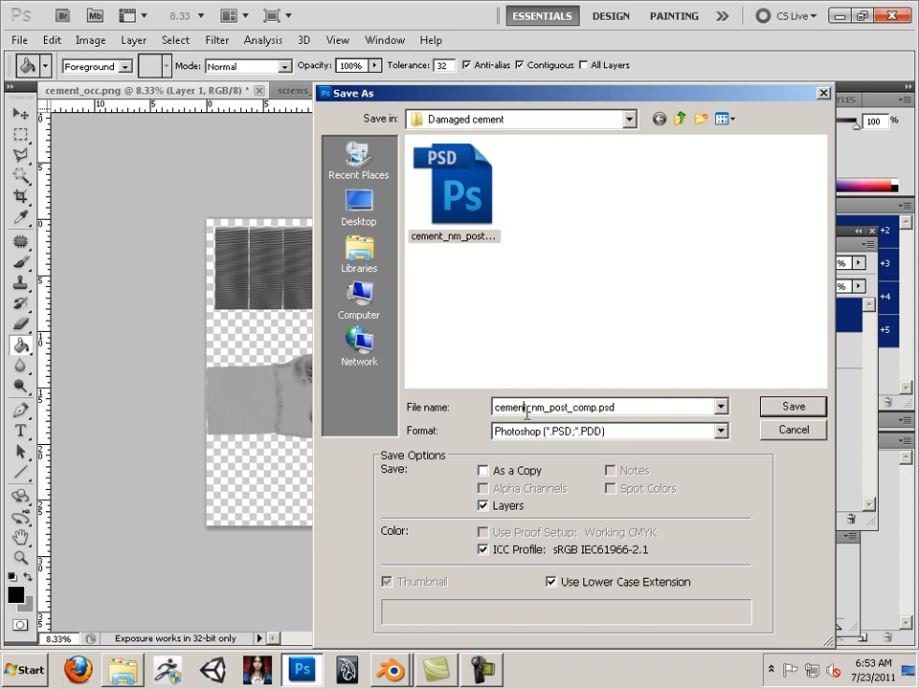
{"action": "key", "text": "BackSpace"}
{"action": "key", "text": "BackSpace"}
{"action": "key", "text": "BackSpace"}
{"action": "key", "text": "BackSpace"}
{"action": "key", "text": "BackSpace"}
{"action": "key", "text": "BackSpace"}
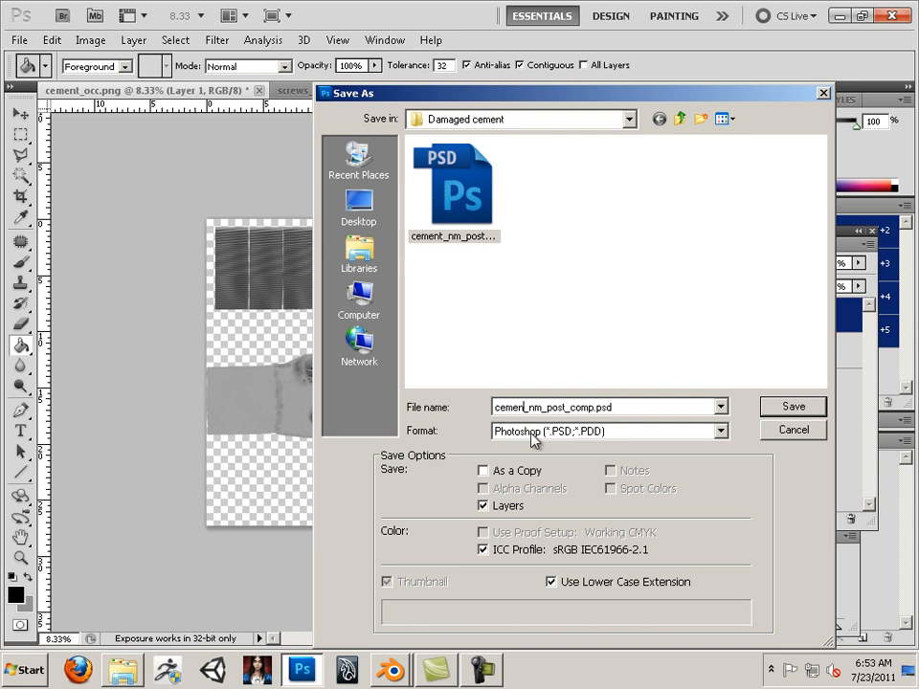
{"action": "type", "text": "Rebar_"}
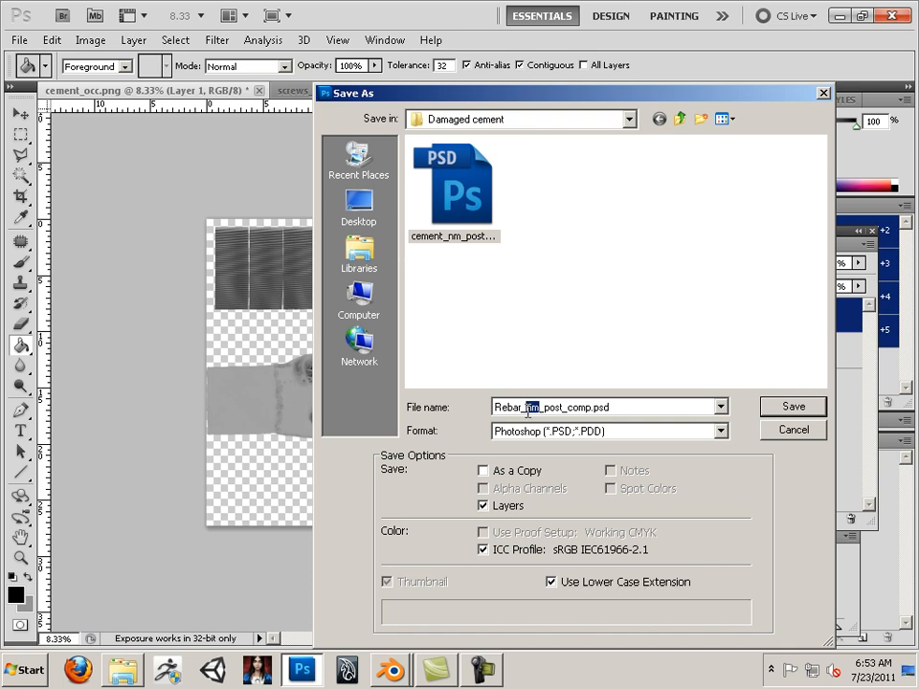
{"action": "type", "text": "occ"}
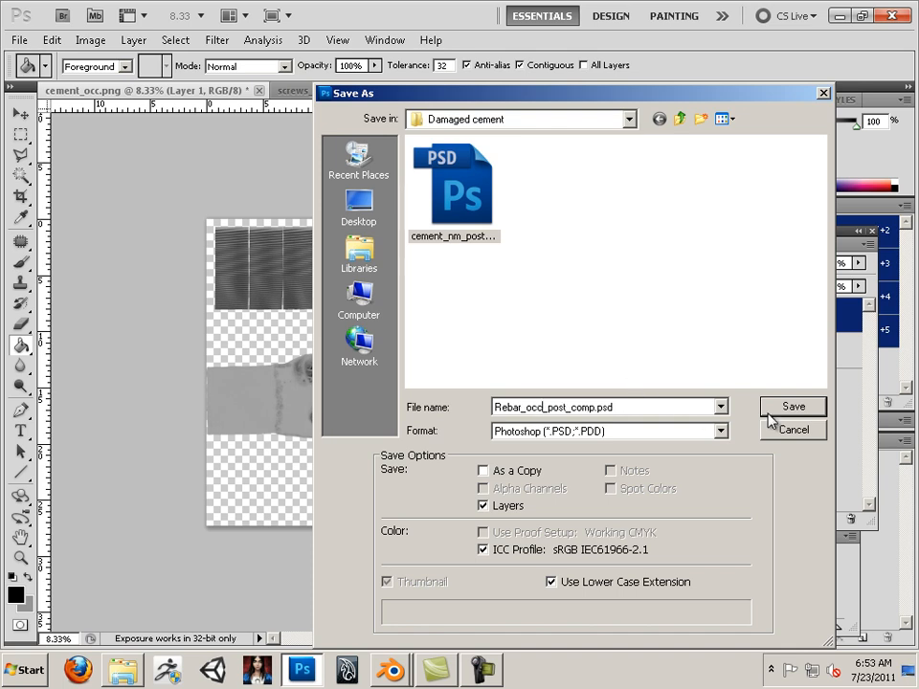
{"action": "left_click", "coordinate": [783, 406]}
{"action": "left_click", "coordinate": [658, 208]}
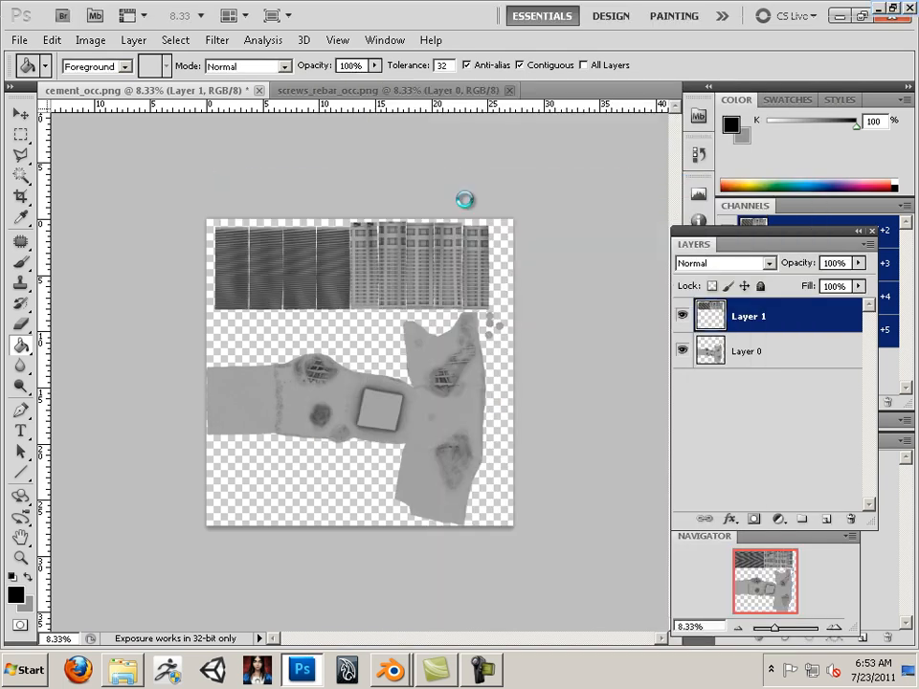
Save a Targa copy of the combined occlusion map as cement_occ.tga in the Damaged cement folder at 24 bits/pixel.
{"action": "left_click", "coordinate": [22, 39]}
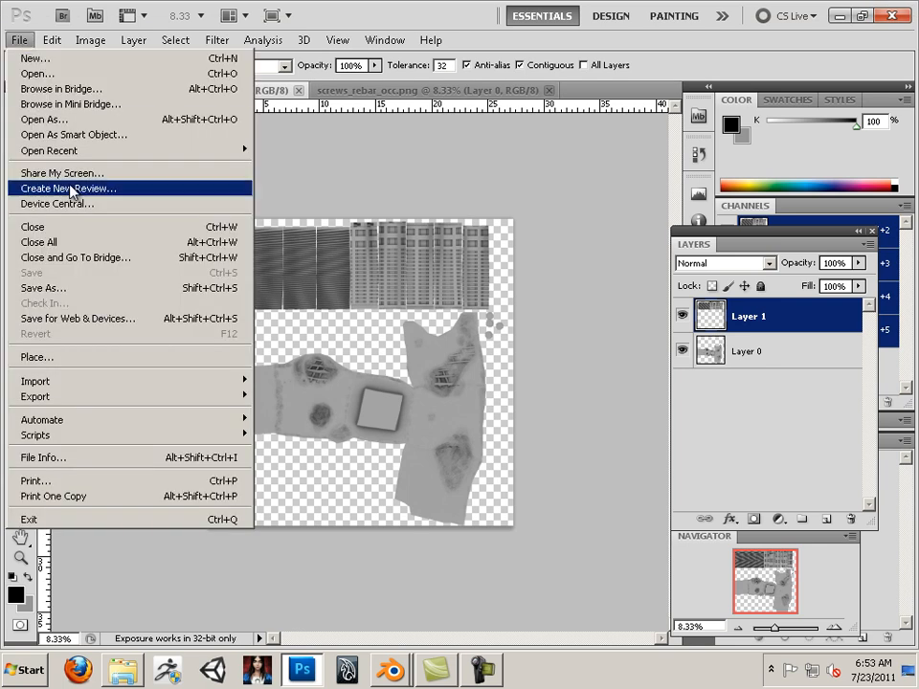
{"action": "left_click", "coordinate": [425, 298]}
{"action": "key", "text": "ctrl+shift+s"}
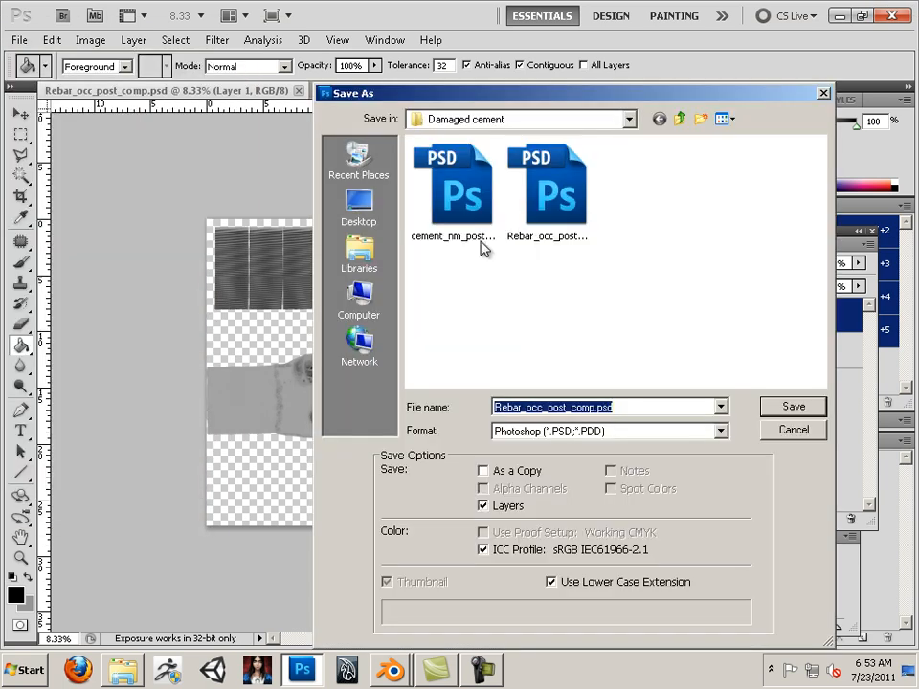
{"action": "left_click", "coordinate": [593, 430]}
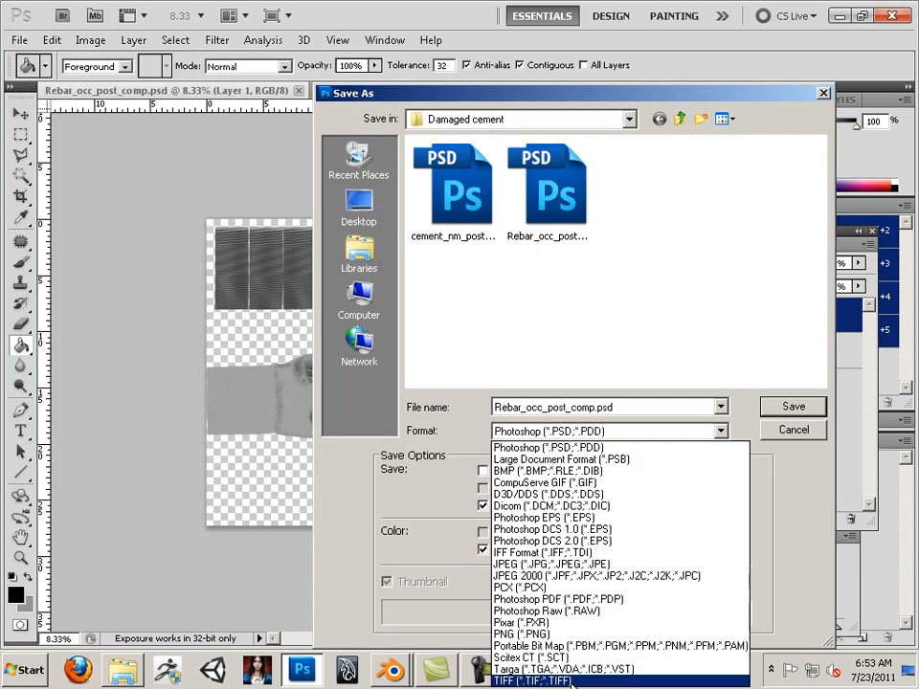
{"action": "left_click", "coordinate": [527, 669]}
{"action": "left_click", "coordinate": [455, 218]}
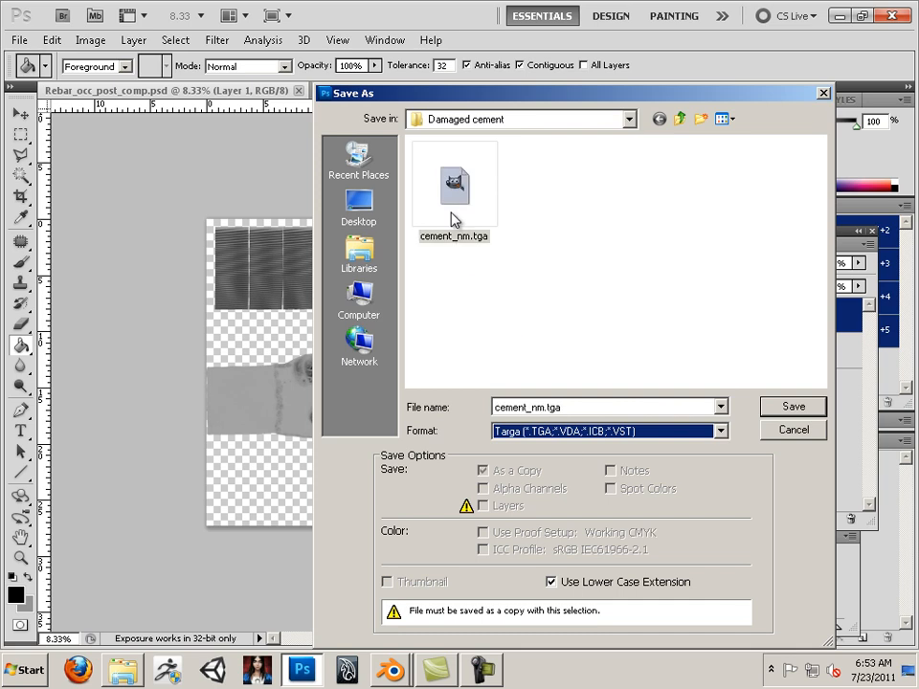
{"action": "double_click", "coordinate": [531, 405]}
{"action": "left_click", "coordinate": [531, 405]}
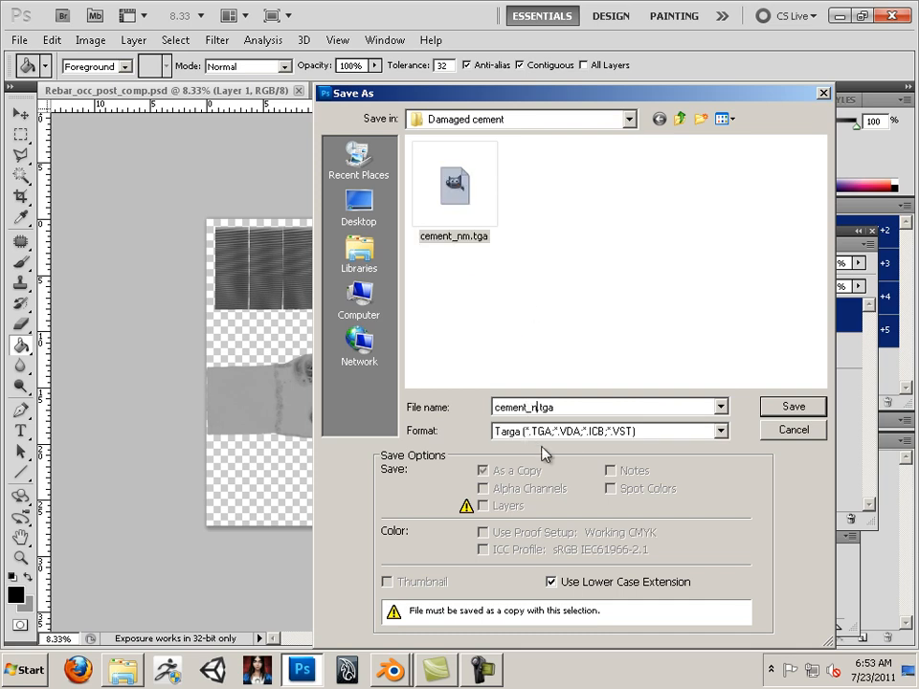
{"action": "type", "text": "occ"}
{"action": "left_click", "coordinate": [800, 406]}
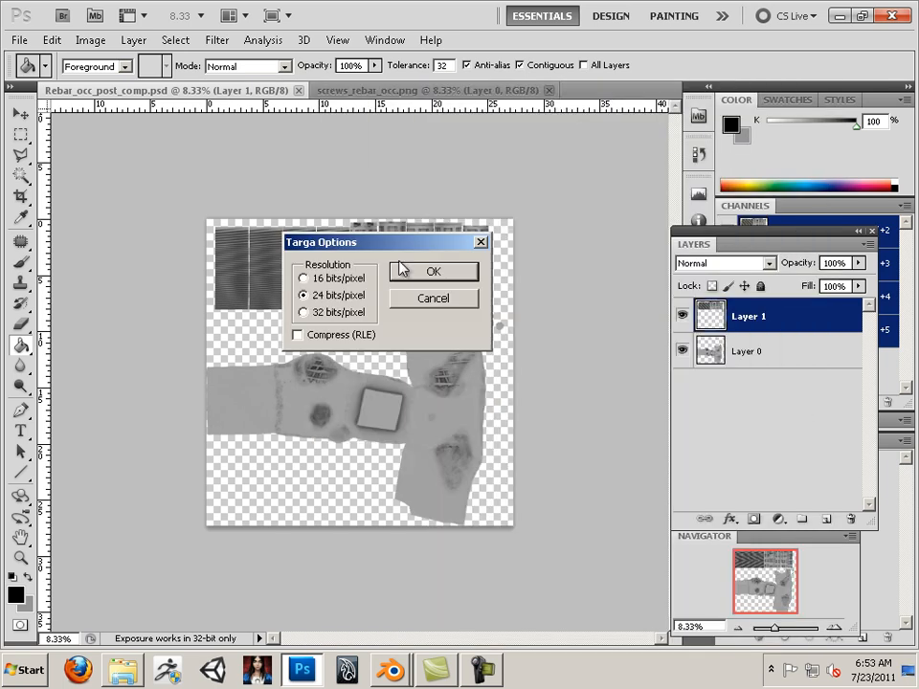
{"action": "left_click", "coordinate": [427, 272]}
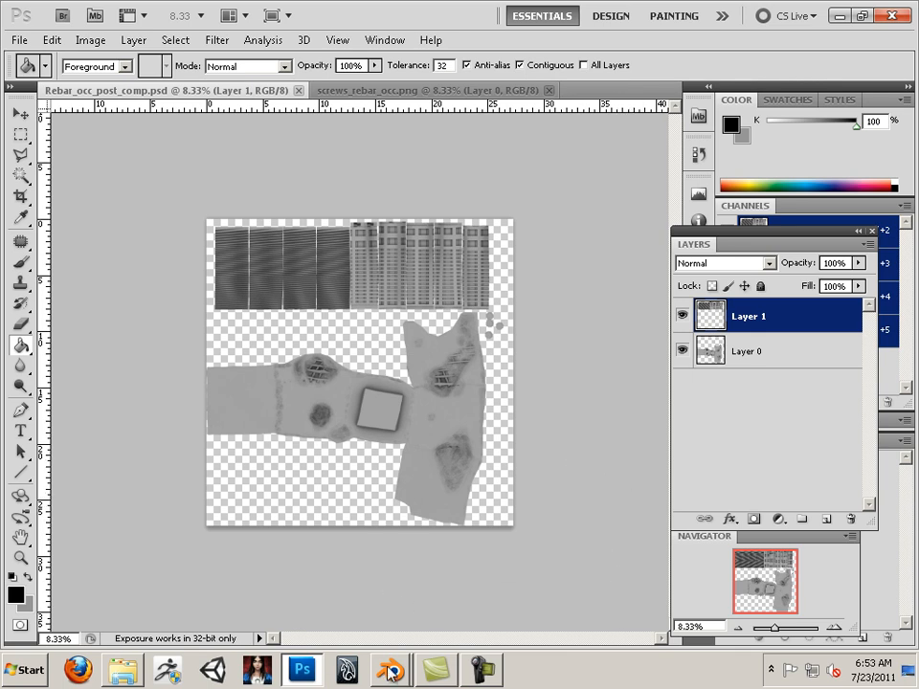
Switch to the Blender window with Unit 4 Cement Block_baking.blend and enlarge the 3D view next to the baked image.
{"action": "mouse_move", "coordinate": [393, 672]}
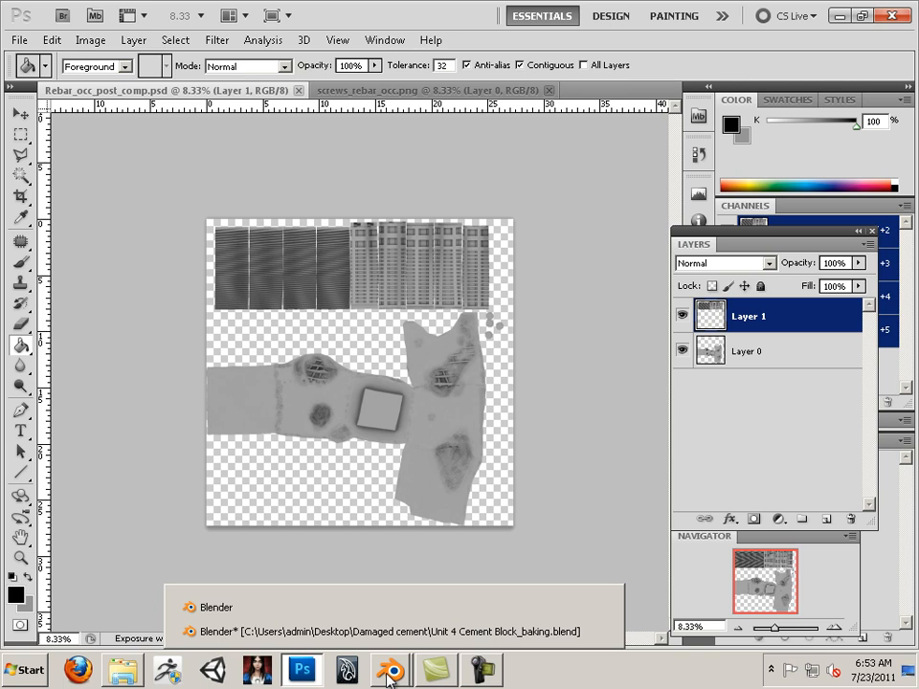
{"action": "left_click", "coordinate": [388, 634]}
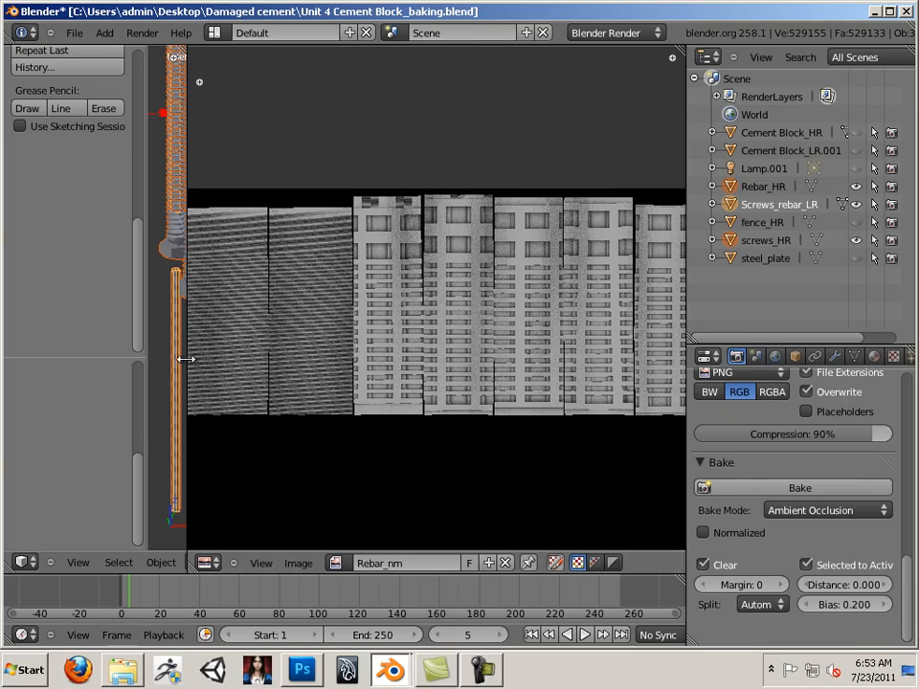
{"action": "left_click_drag", "start_coordinate": [187, 362], "coordinate": [596, 387]}
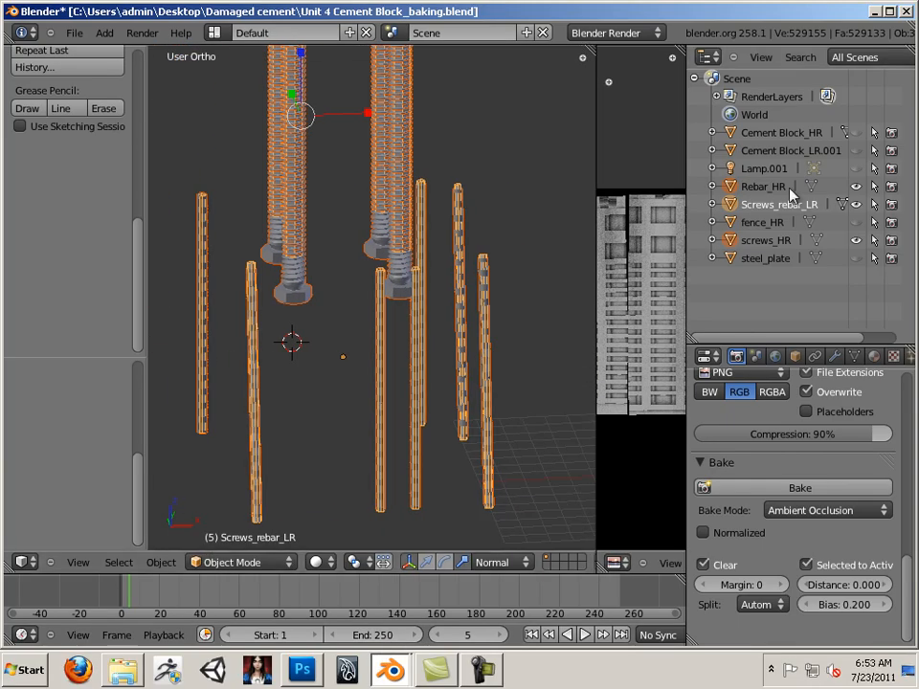
{"action": "left_click", "coordinate": [780, 205]}
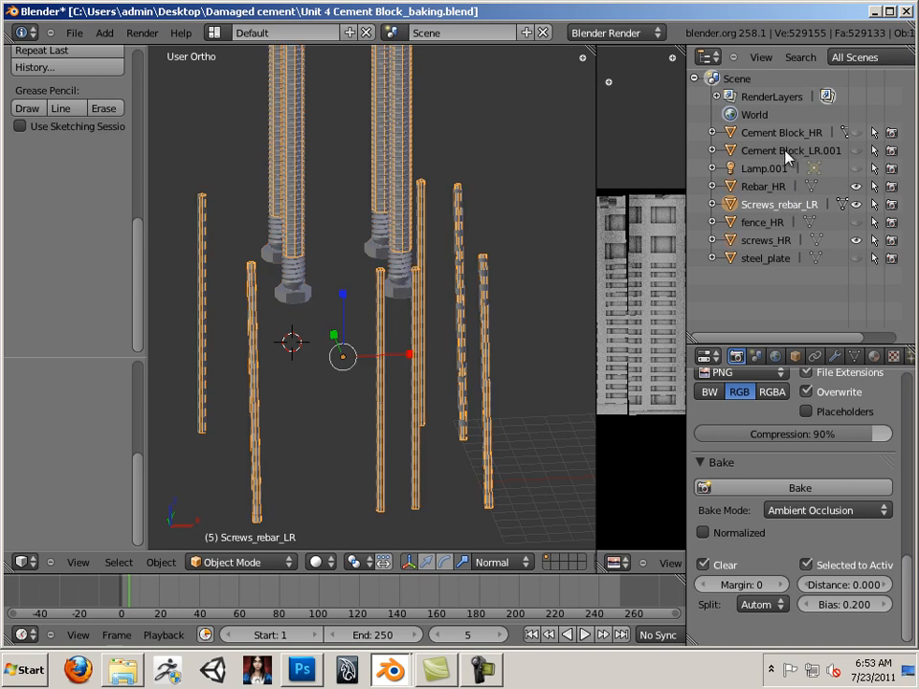
{"action": "left_click", "coordinate": [783, 152]}
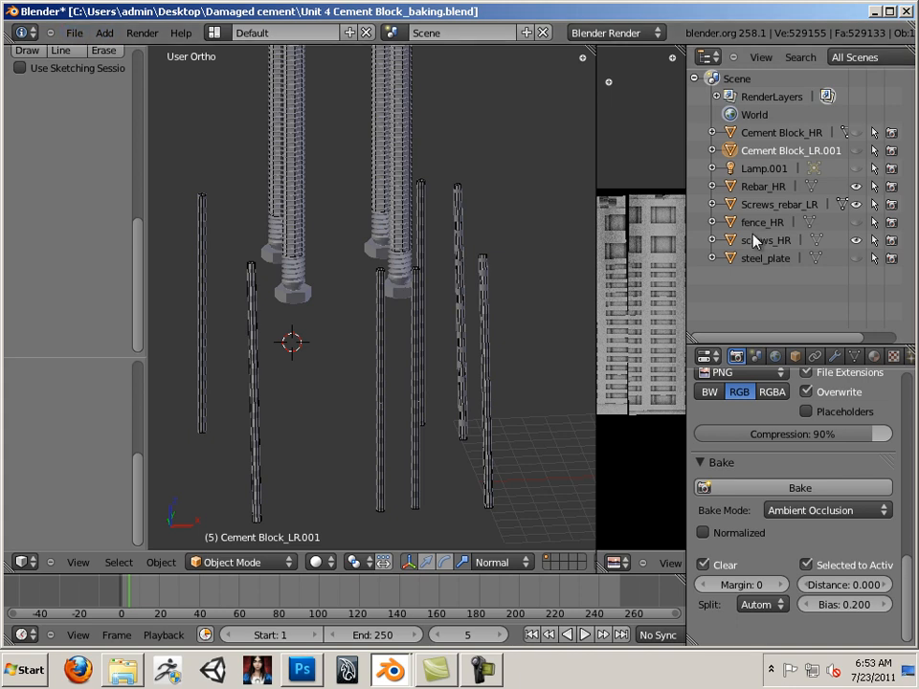
{"action": "left_click", "coordinate": [771, 206]}
{"action": "left_click", "coordinate": [786, 153], "text": "ctrl"}
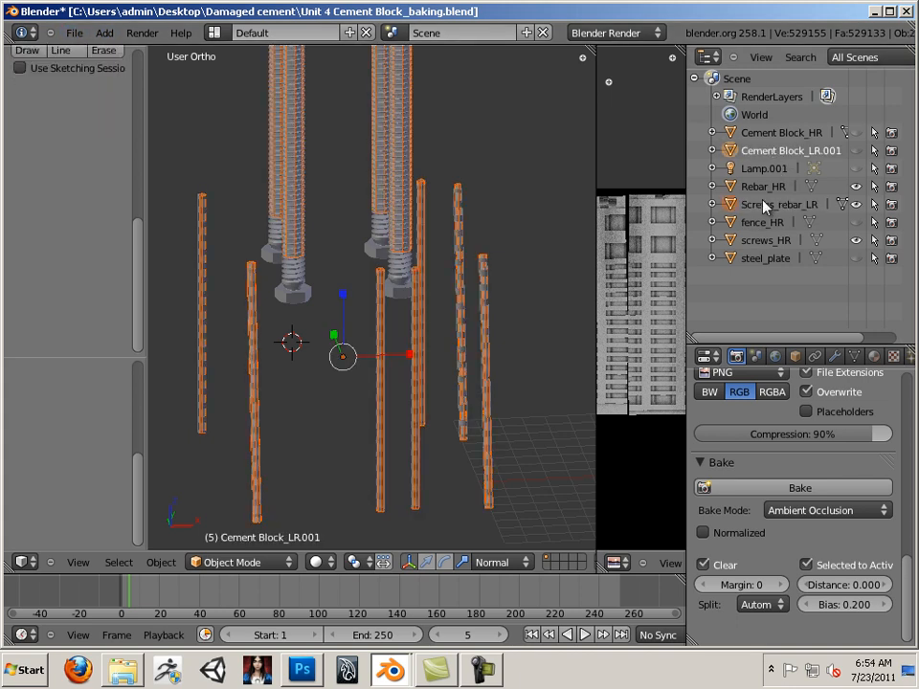
{"action": "left_click", "coordinate": [165, 563]}
Unhide Cement Block_LR.001 and join Screws_rebar_LR into it, with the cement block as the active object.
{"action": "left_click", "coordinate": [857, 152]}
{"action": "left_click", "coordinate": [814, 203]}
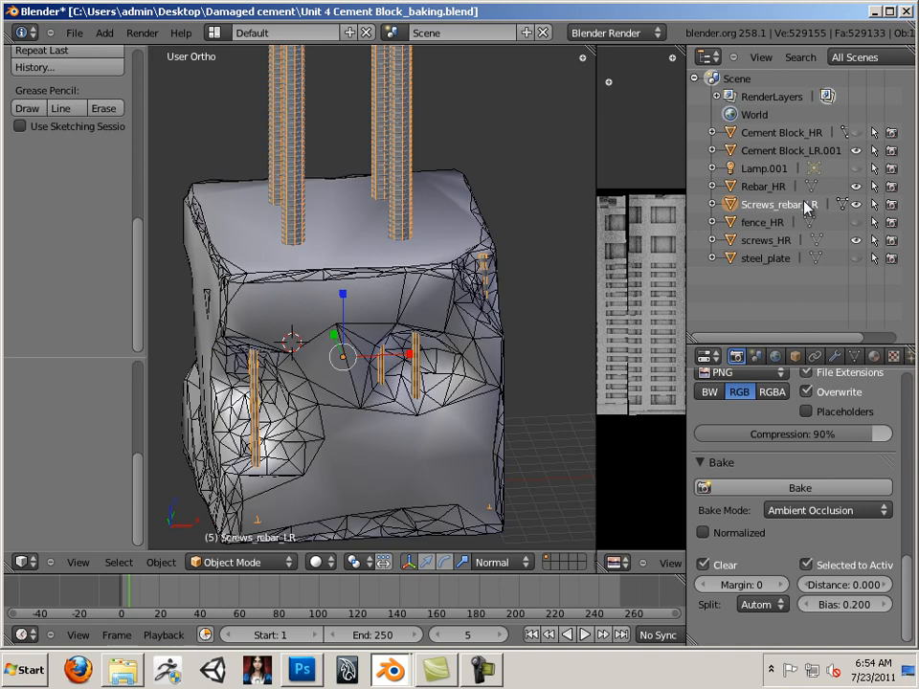
{"action": "left_click", "coordinate": [785, 151]}
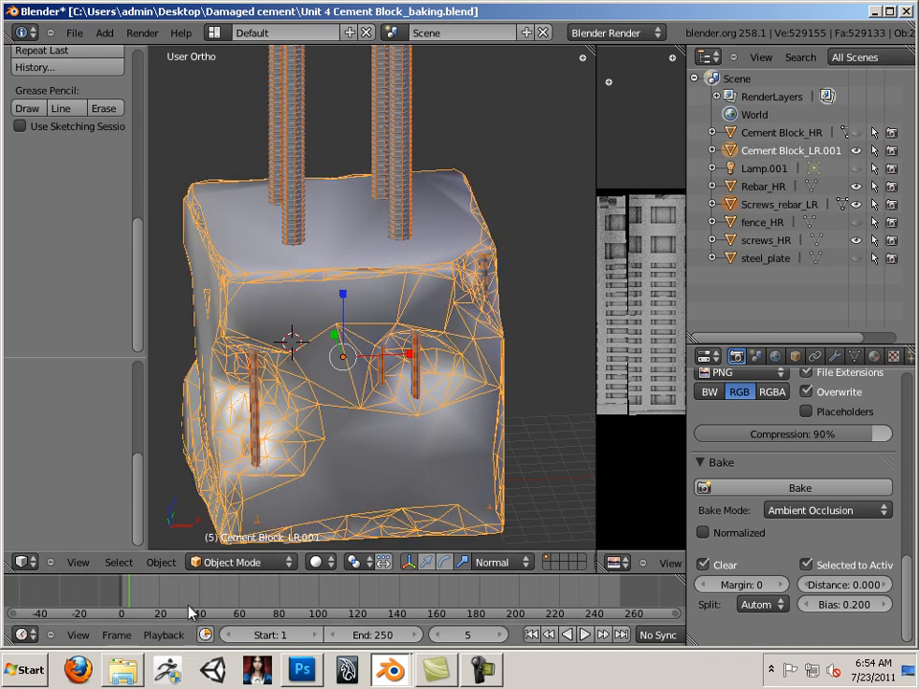
{"action": "left_click", "coordinate": [163, 573]}
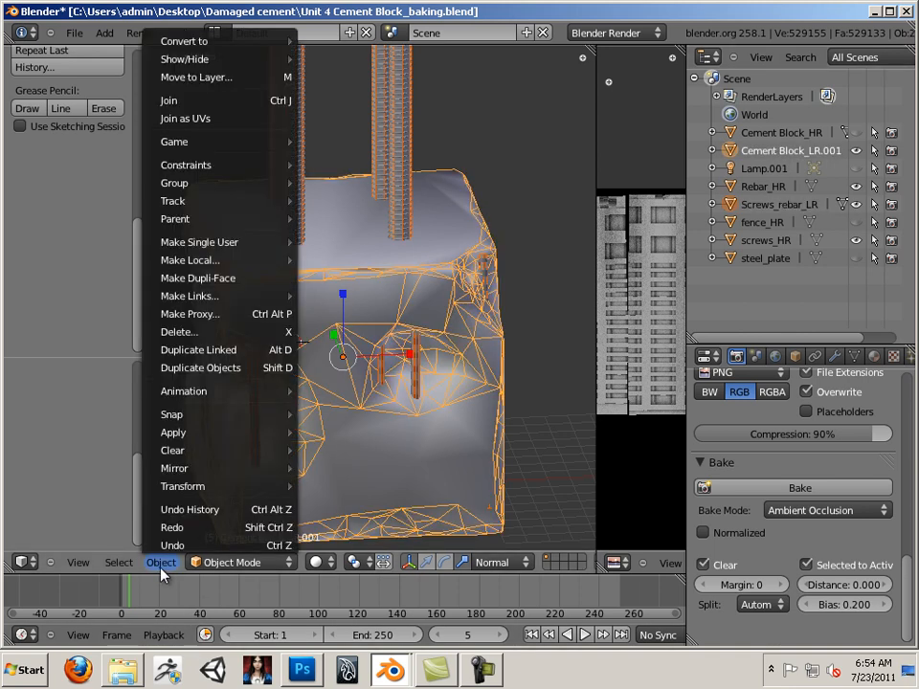
{"action": "left_click", "coordinate": [169, 100]}
Save the scene over the existing file Unit 4 Cement Block_preview.blend in the Damaged cement folder.
{"action": "left_click", "coordinate": [75, 33]}
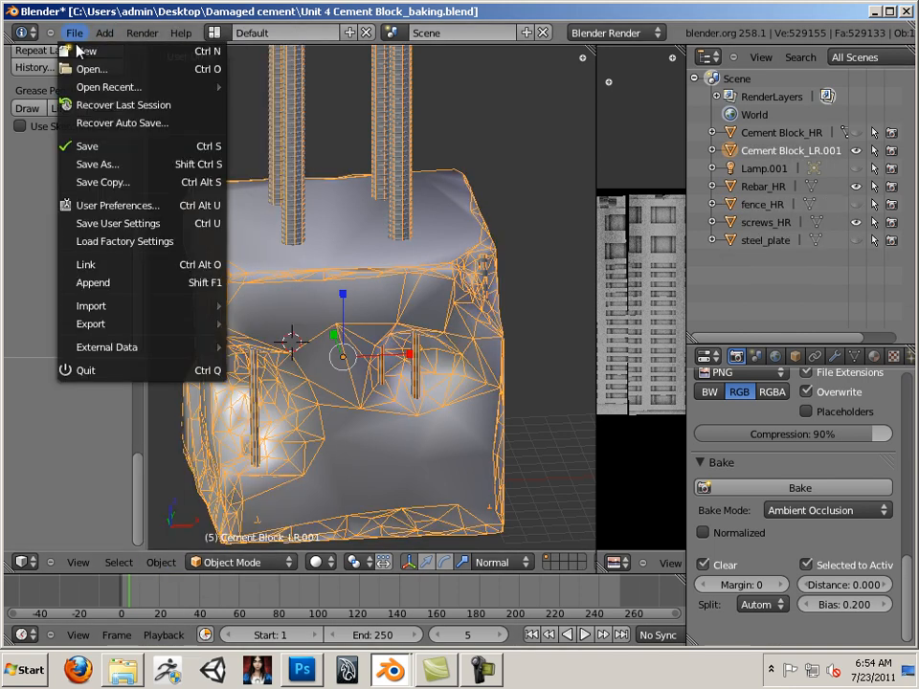
{"action": "left_click", "coordinate": [101, 162]}
{"action": "left_click", "coordinate": [328, 382]}
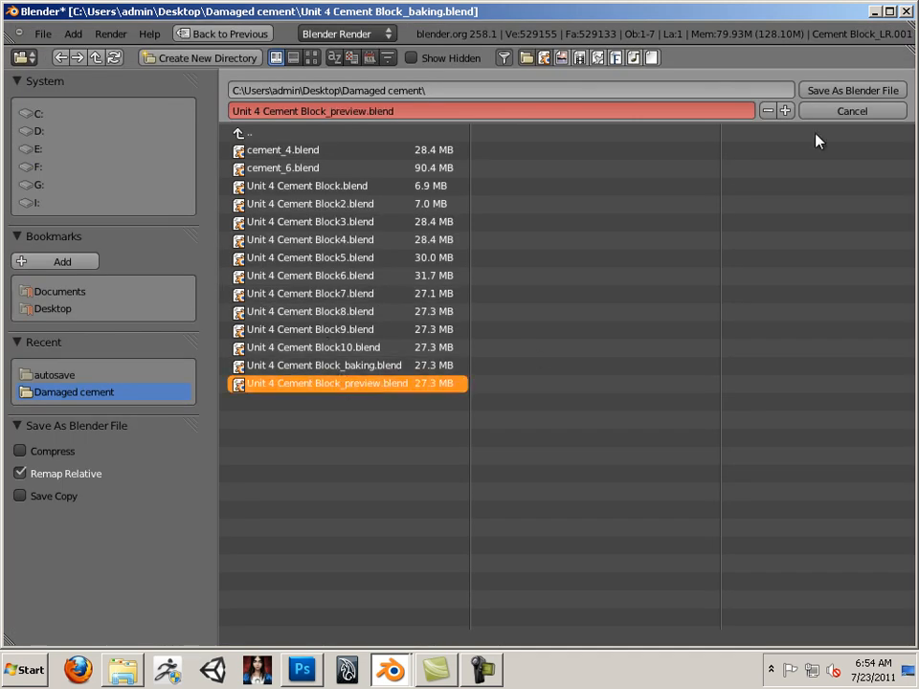
{"action": "left_click", "coordinate": [847, 91]}
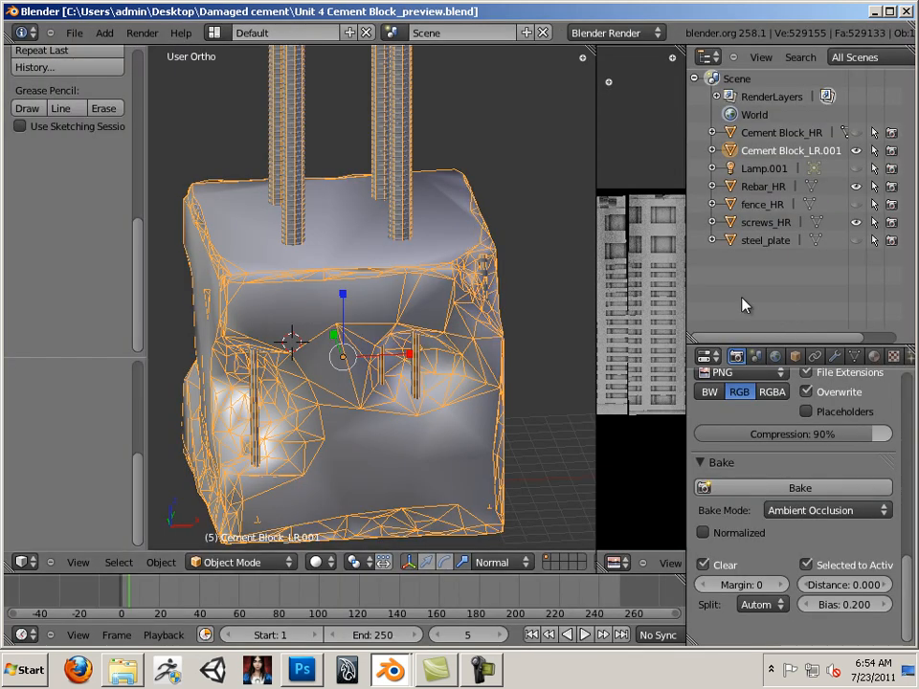
Hide the high-res Rebar_HR and screws_HR objects so only the joined low-res cement block is displayed.
{"action": "left_click", "coordinate": [856, 186]}
{"action": "left_click", "coordinate": [856, 204]}
{"action": "left_click", "coordinate": [856, 204]}
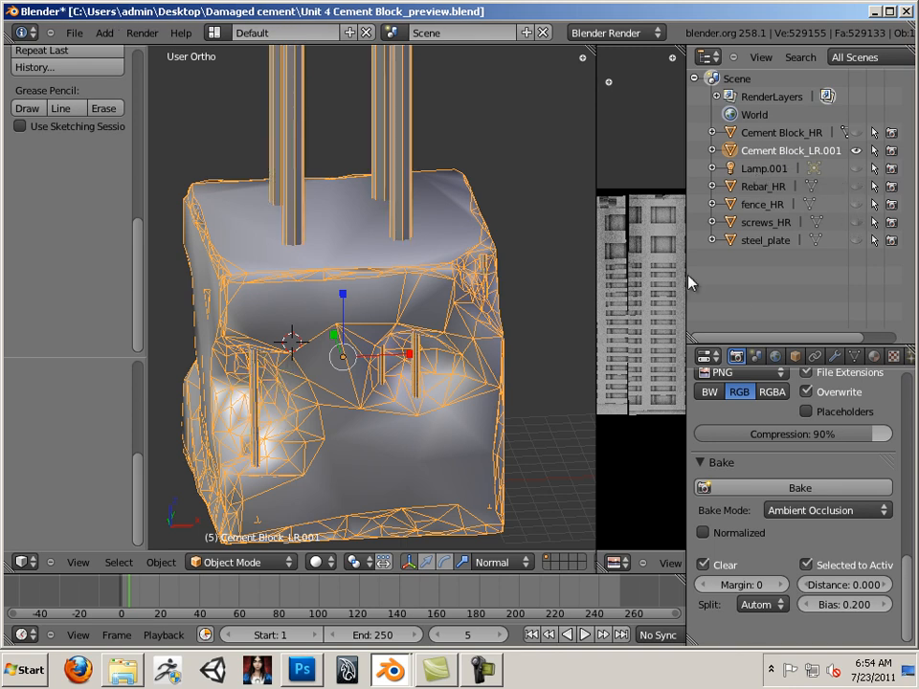
{"action": "scroll", "coordinate": [508, 307], "scroll_direction": "down", "scroll_amount": 4}
{"action": "scroll", "coordinate": [508, 306], "scroll_direction": "up", "scroll_amount": 2}
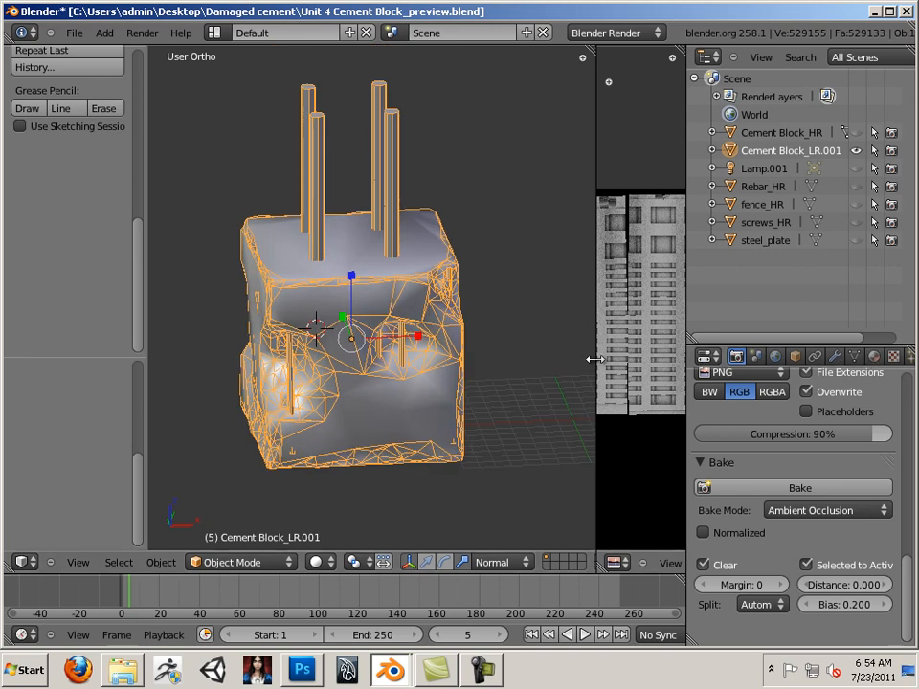
Widen the properties area and unlink the existing Material from the material slot of Cement Block_LR.001.
{"action": "left_click_drag", "start_coordinate": [593, 363], "coordinate": [449, 364]}
{"action": "left_click_drag", "start_coordinate": [689, 355], "coordinate": [510, 356]}
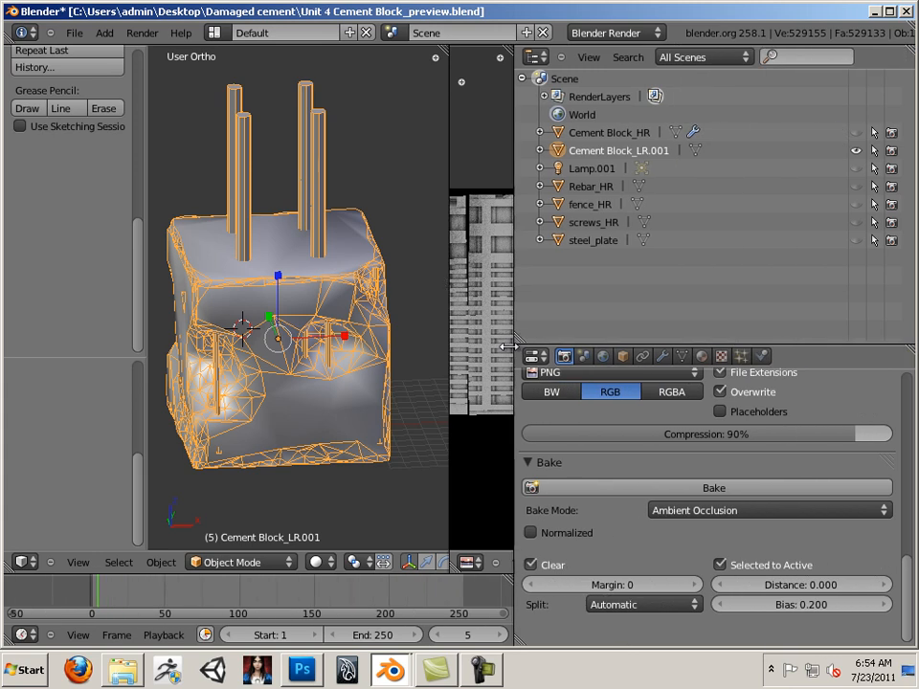
{"action": "left_click", "coordinate": [696, 358]}
{"action": "scroll", "coordinate": [580, 465], "scroll_direction": "down", "scroll_amount": 4}
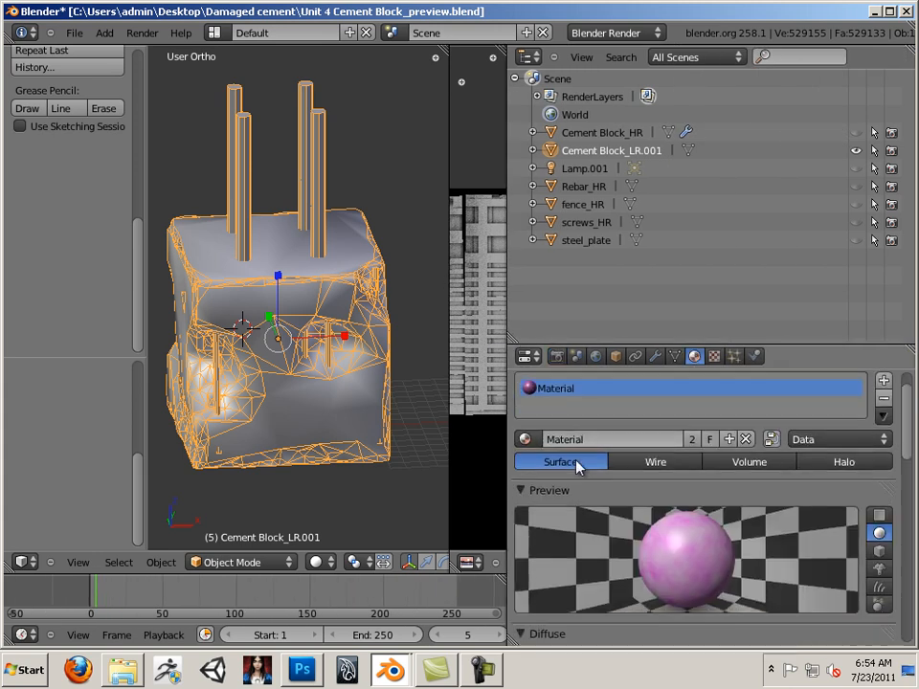
{"action": "scroll", "coordinate": [607, 466], "scroll_direction": "up", "scroll_amount": 5}
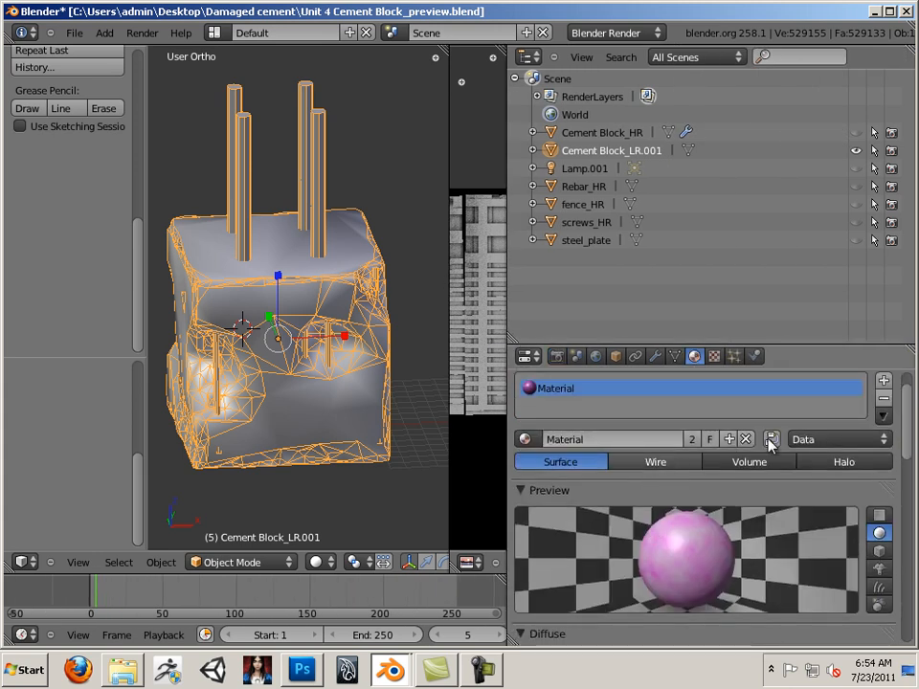
{"action": "left_click", "coordinate": [771, 441]}
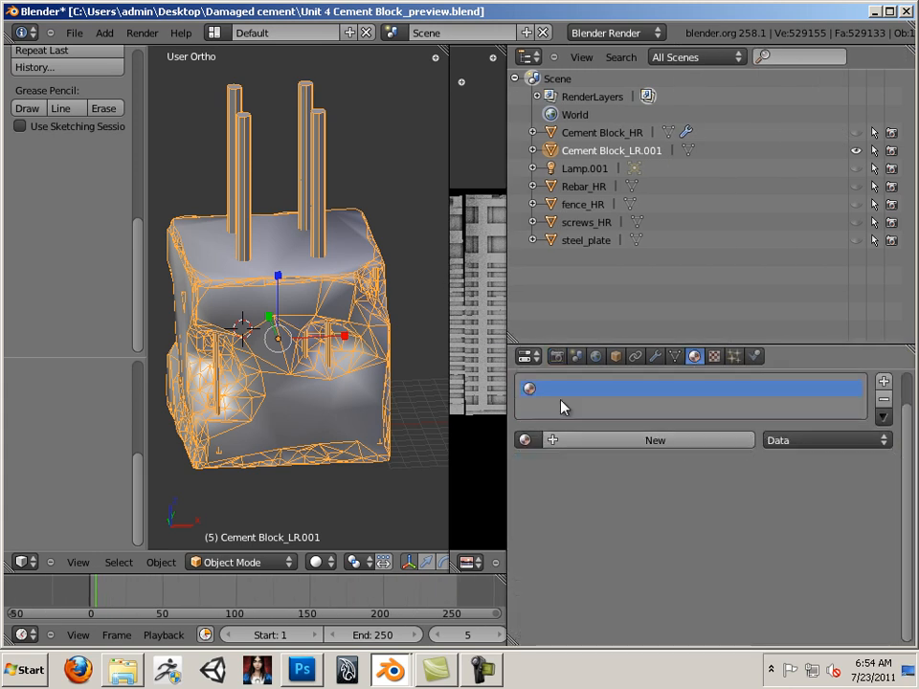
Create a new material for Cement Block_LR.001 and lower its specular intensity.
{"action": "left_click", "coordinate": [603, 439]}
{"action": "scroll", "coordinate": [607, 503], "scroll_direction": "down", "scroll_amount": 4}
{"action": "left_click", "coordinate": [607, 562]}
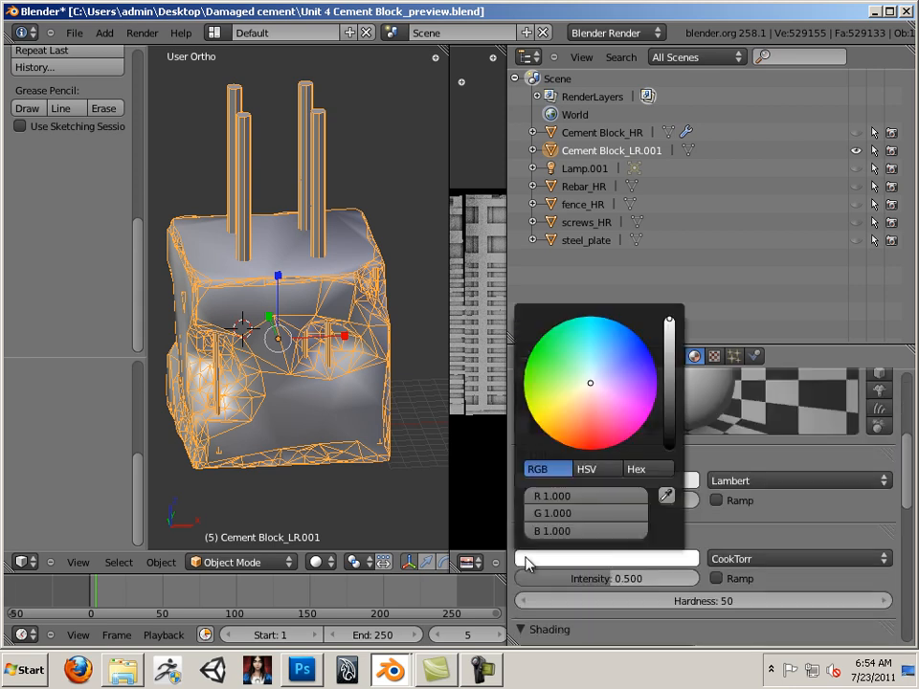
{"action": "left_click_drag", "start_coordinate": [594, 574], "coordinate": [538, 567]}
{"action": "scroll", "coordinate": [597, 517], "scroll_direction": "up", "scroll_amount": 4}
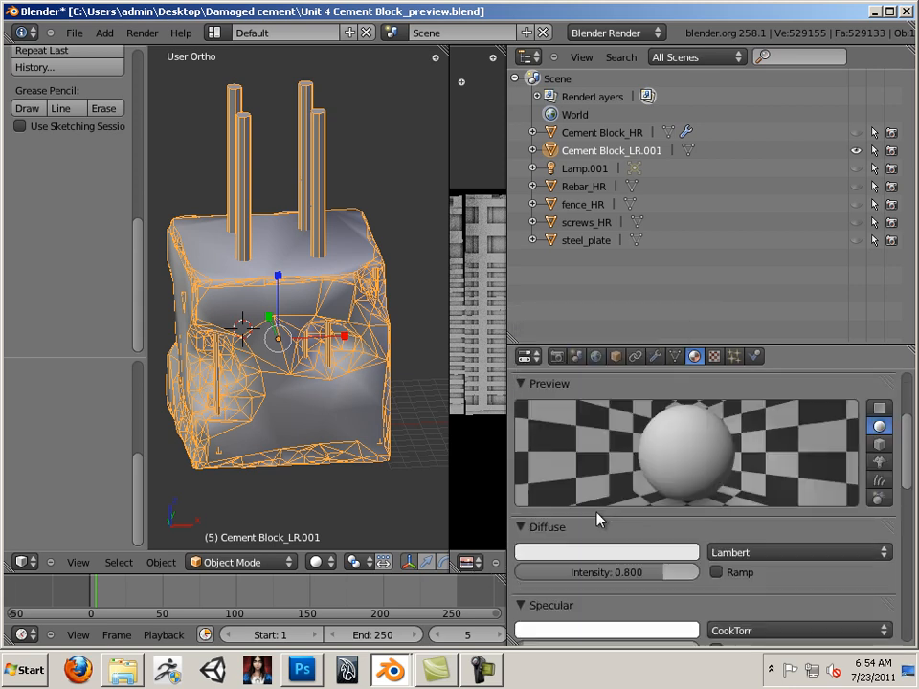
Rename the cement block's new material to Cube_mat.
{"action": "scroll", "coordinate": [597, 517], "scroll_direction": "down", "scroll_amount": 1}
{"action": "scroll", "coordinate": [597, 517], "scroll_direction": "up", "scroll_amount": 1}
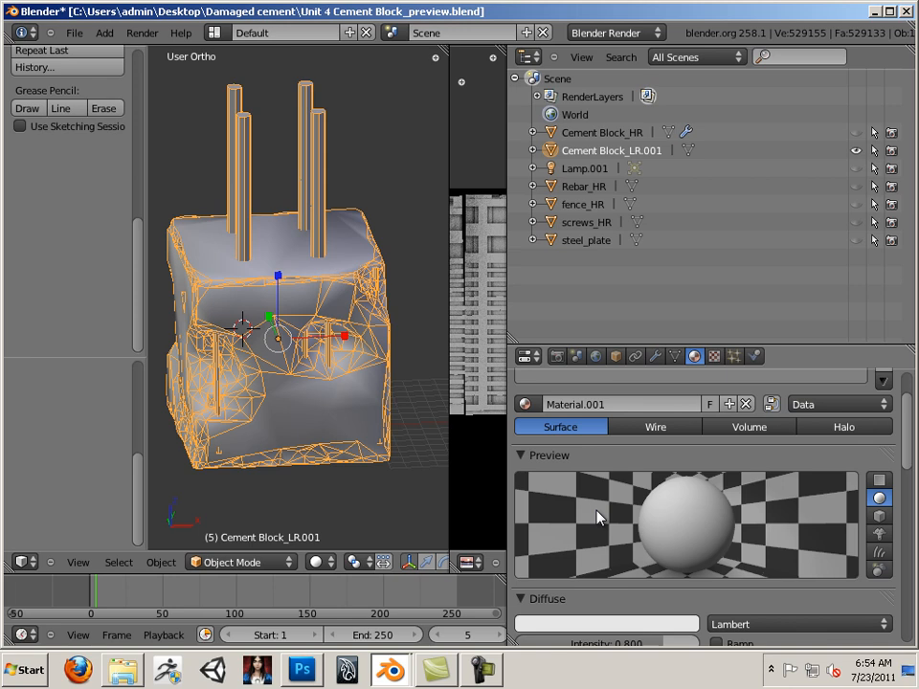
{"action": "left_click", "coordinate": [630, 404]}
{"action": "type", "text": "c"}
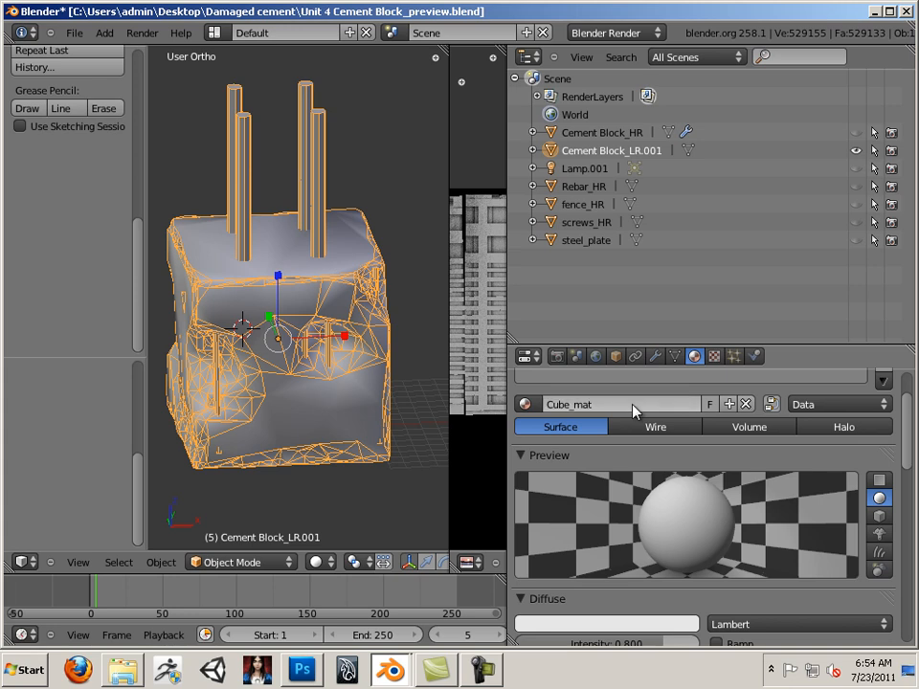
{"action": "key", "text": "Return"}
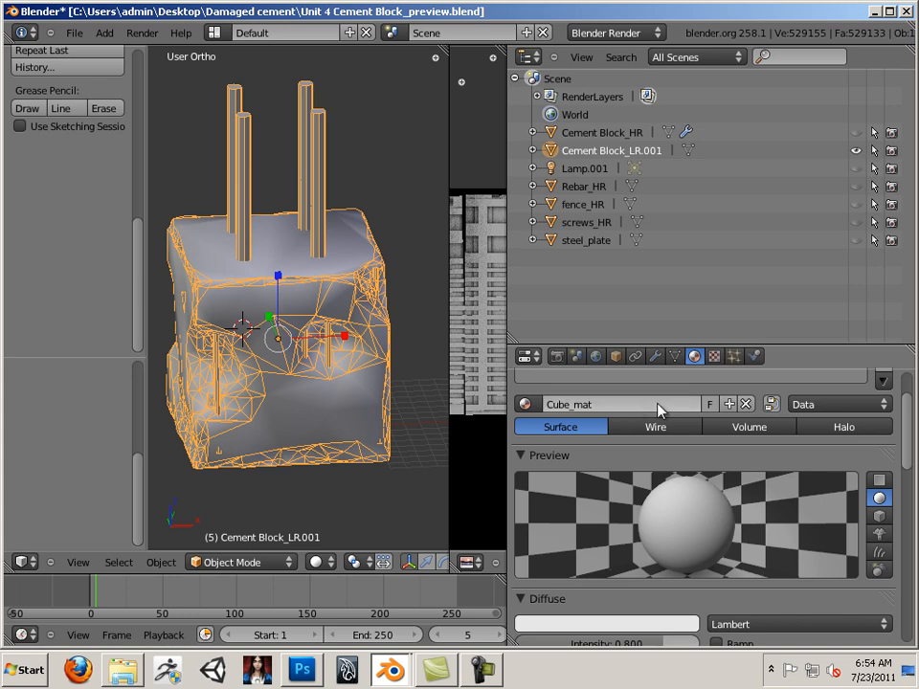
Add a new texture to Cube_mat and set its mapping coordinates to UV.
{"action": "left_click", "coordinate": [713, 357]}
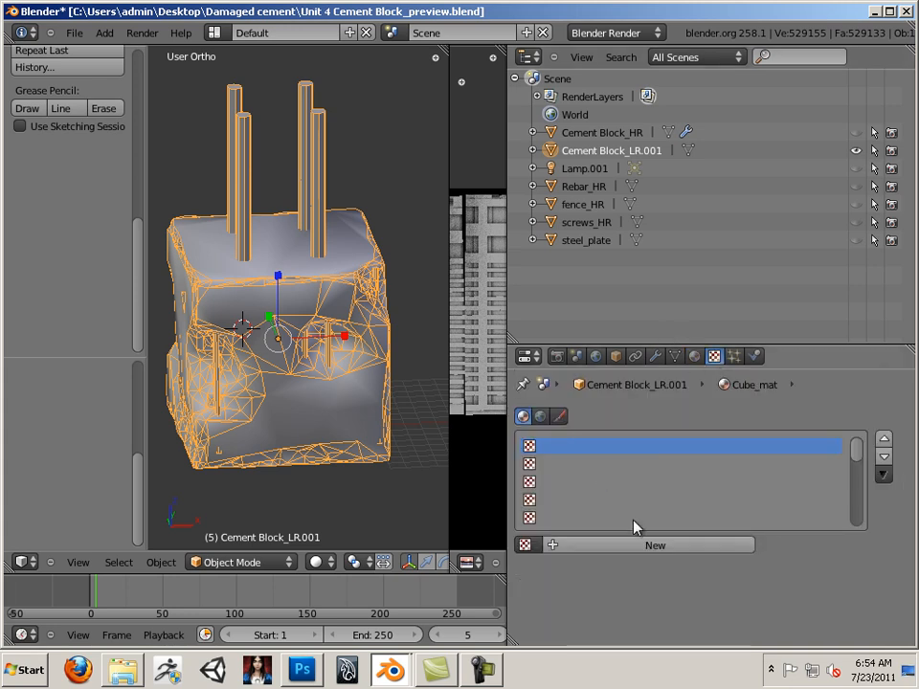
{"action": "left_click", "coordinate": [644, 542]}
{"action": "scroll", "coordinate": [847, 443], "scroll_direction": "down", "scroll_amount": 1}
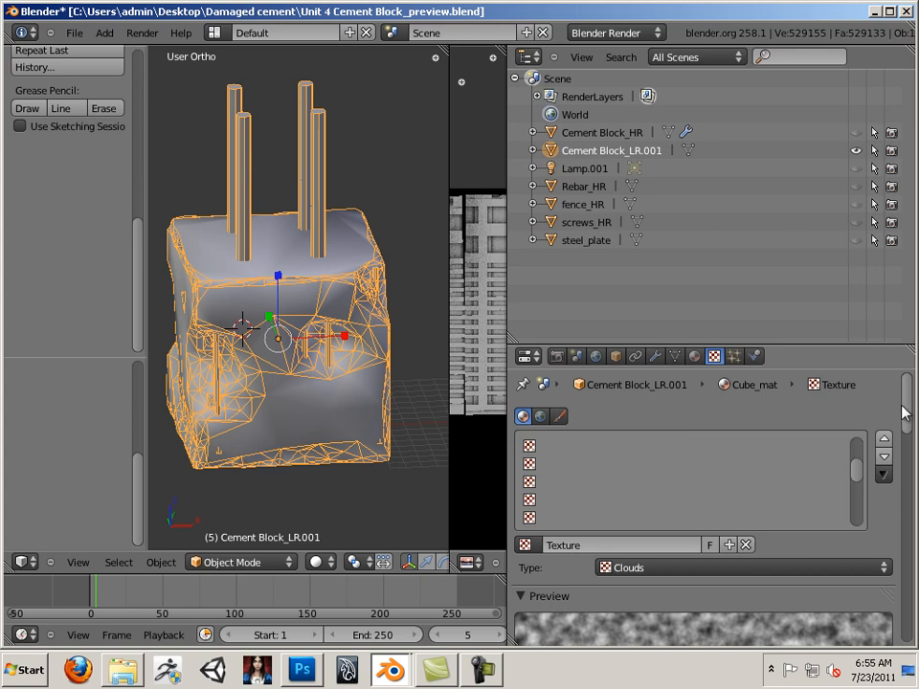
{"action": "left_click_drag", "start_coordinate": [905, 411], "coordinate": [888, 438]}
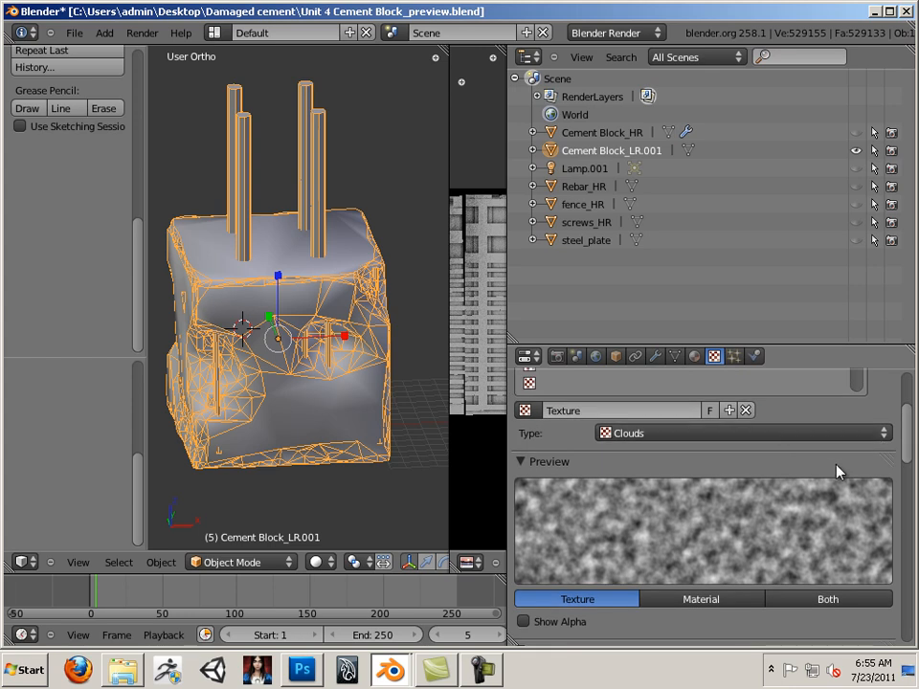
{"action": "scroll", "coordinate": [836, 470], "scroll_direction": "down", "scroll_amount": 9}
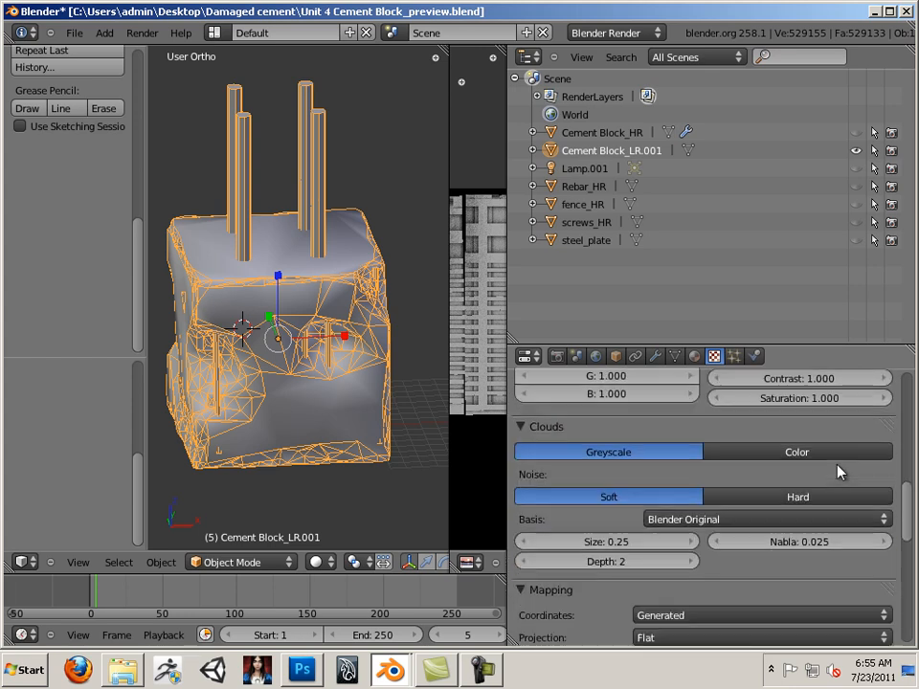
{"action": "scroll", "coordinate": [836, 470], "scroll_direction": "down", "scroll_amount": 3}
{"action": "scroll", "coordinate": [728, 471], "scroll_direction": "down", "scroll_amount": 3}
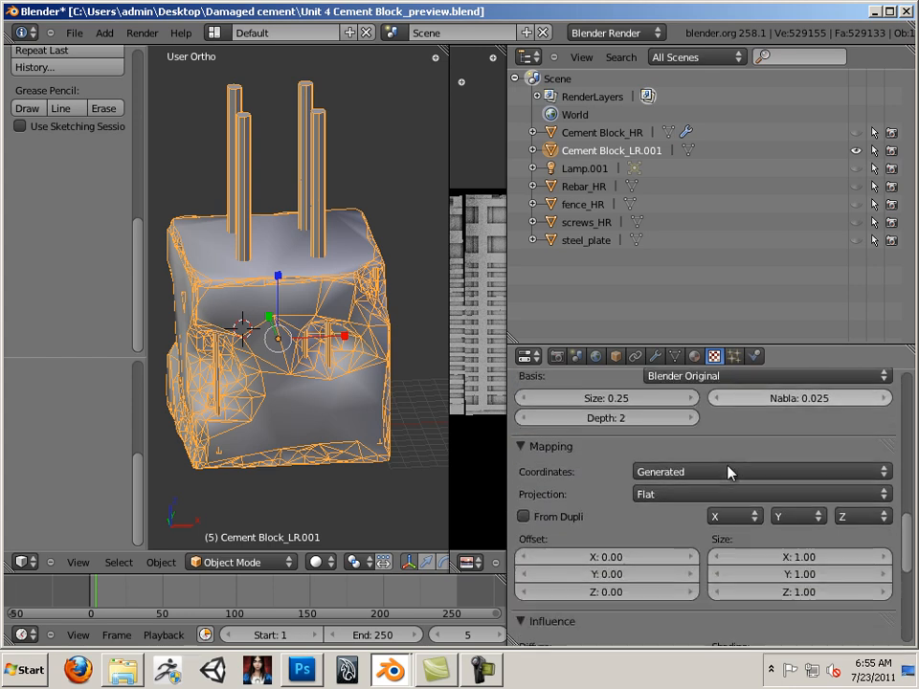
{"action": "left_click", "coordinate": [727, 471]}
{"action": "left_click", "coordinate": [693, 399]}
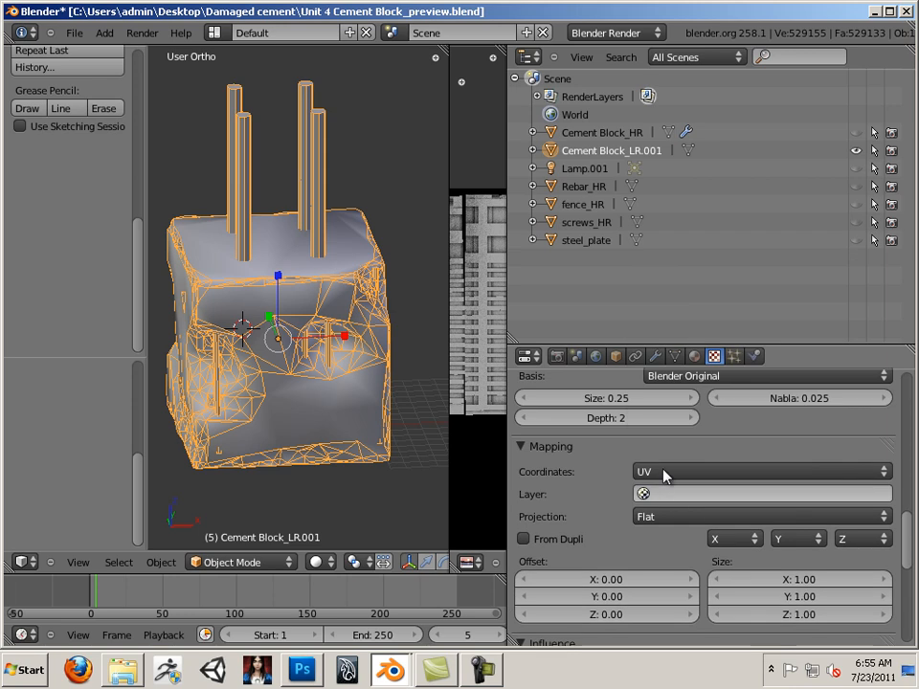
{"action": "left_click", "coordinate": [673, 446]}
Change the texture type to Image or Movie and keep that texture's slot selected.
{"action": "scroll", "coordinate": [706, 447], "scroll_direction": "up", "scroll_amount": 9}
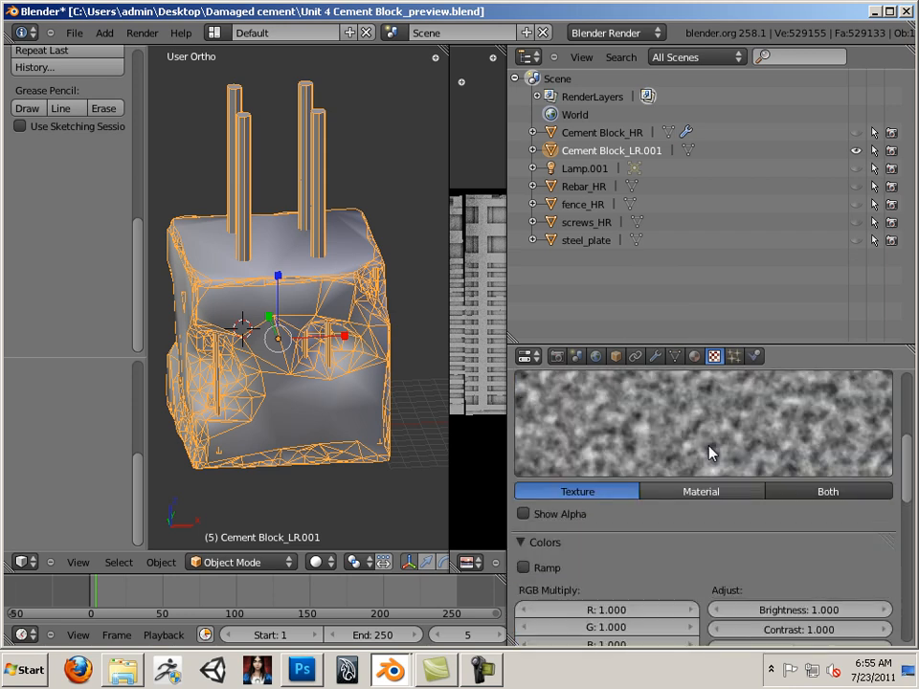
{"action": "scroll", "coordinate": [709, 453], "scroll_direction": "up", "scroll_amount": 4}
{"action": "left_click", "coordinate": [710, 467]}
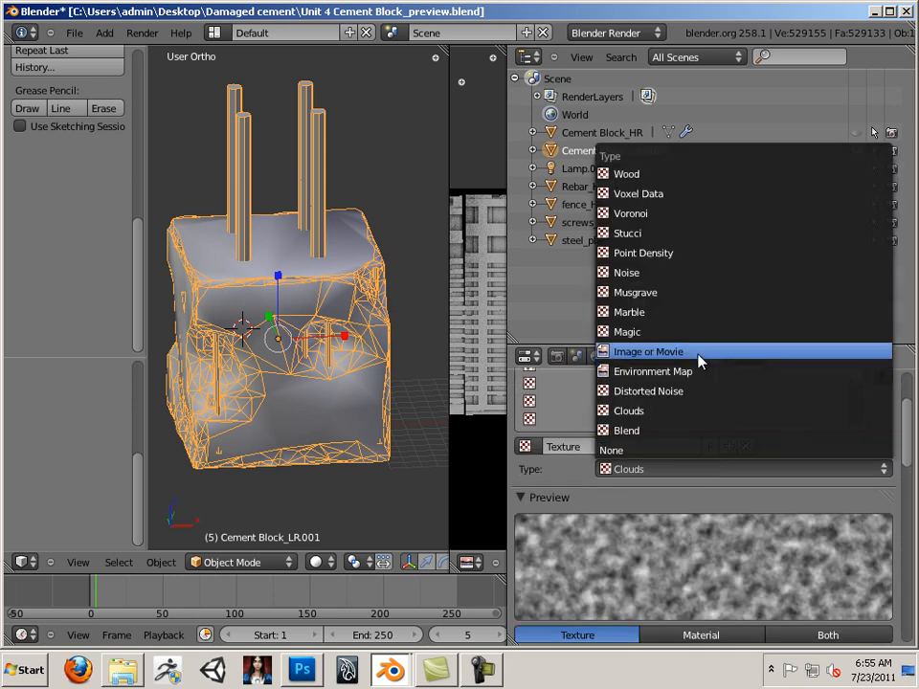
{"action": "left_click", "coordinate": [700, 355]}
{"action": "left_click", "coordinate": [728, 406]}
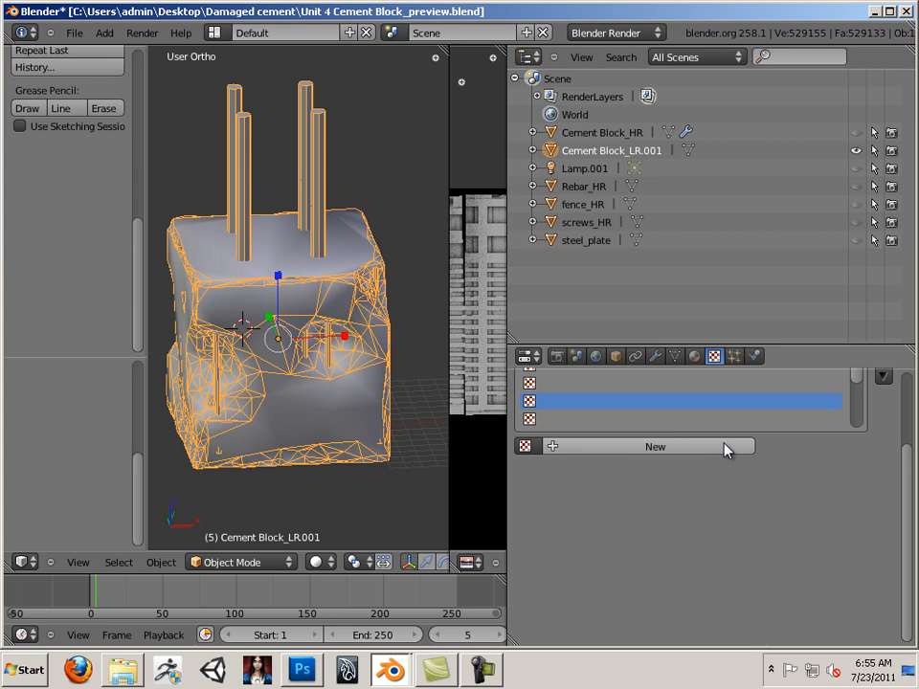
{"action": "scroll", "coordinate": [732, 429], "scroll_direction": "up", "scroll_amount": 3}
{"action": "scroll", "coordinate": [895, 441], "scroll_direction": "up", "scroll_amount": 4}
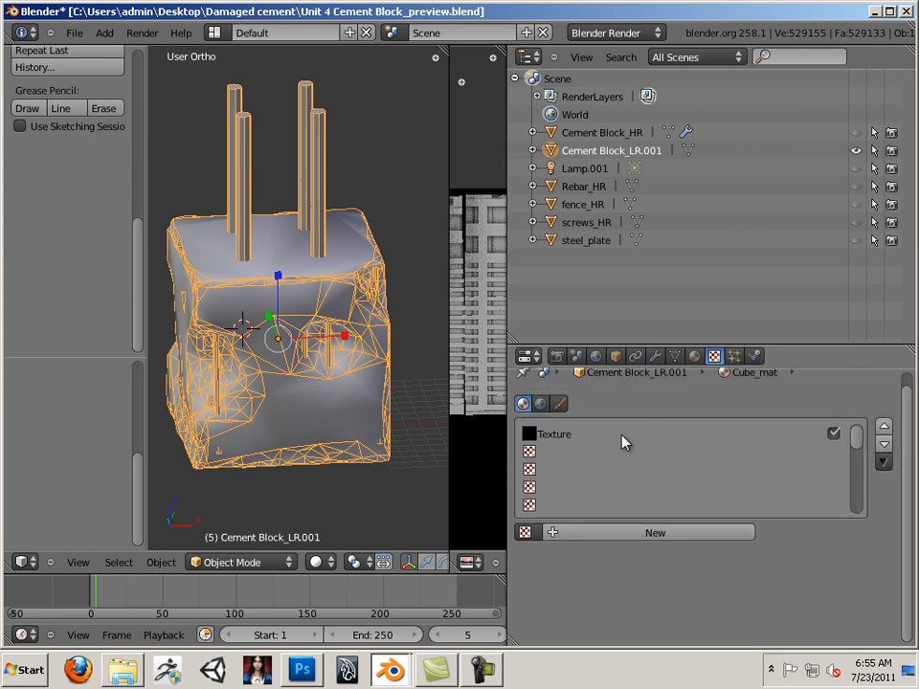
{"action": "left_click", "coordinate": [750, 434]}
Load cement_occ.tga from the Damaged cement folder as the texture's image and expand the Image Sampling settings.
{"action": "scroll", "coordinate": [910, 432], "scroll_direction": "down", "scroll_amount": 4}
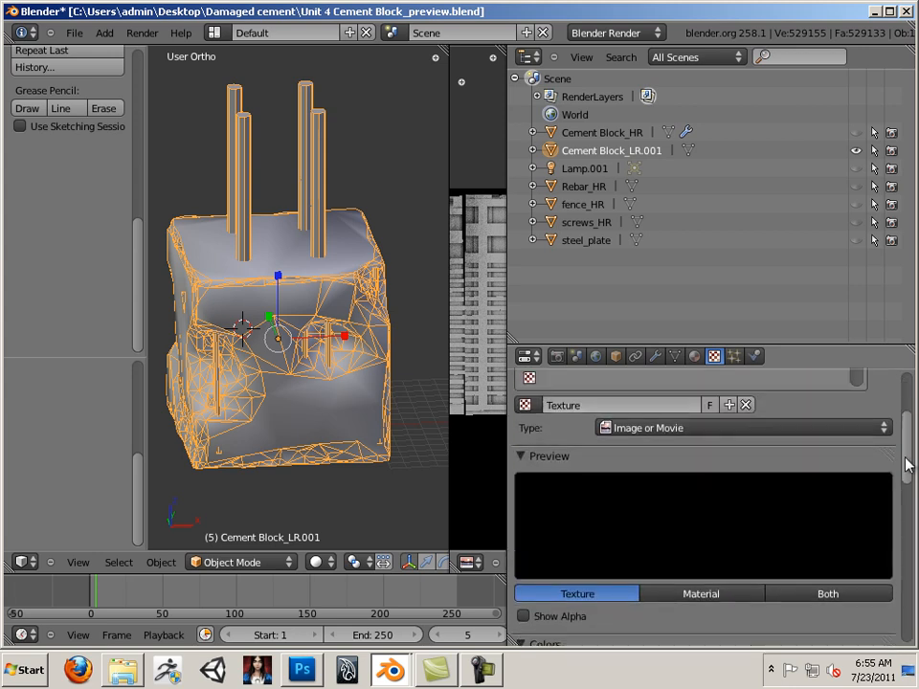
{"action": "left_click_drag", "start_coordinate": [908, 447], "coordinate": [916, 539]}
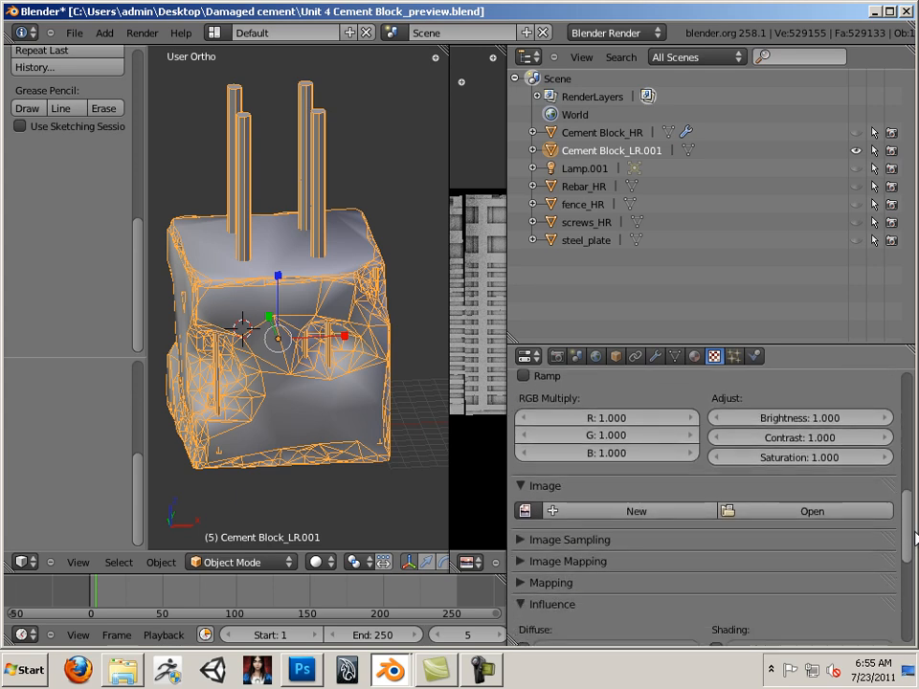
{"action": "left_click", "coordinate": [837, 514]}
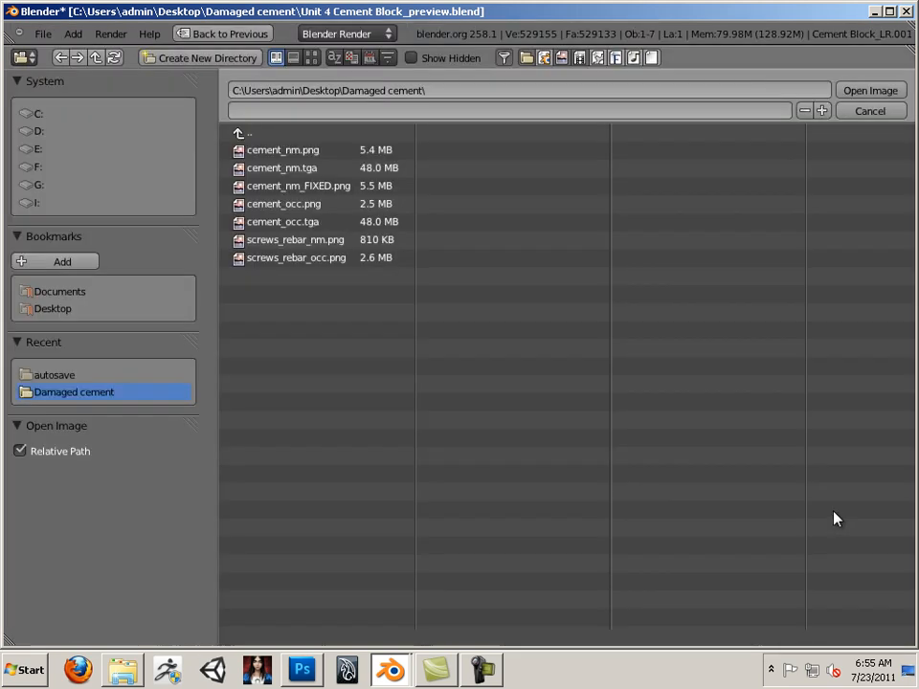
{"action": "left_click", "coordinate": [332, 223]}
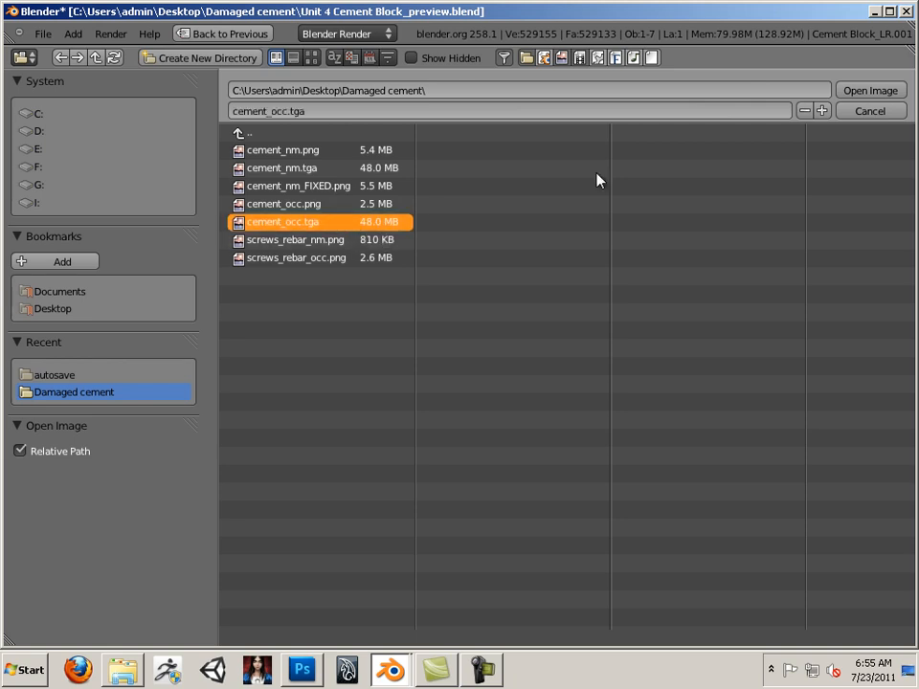
{"action": "left_click", "coordinate": [870, 92]}
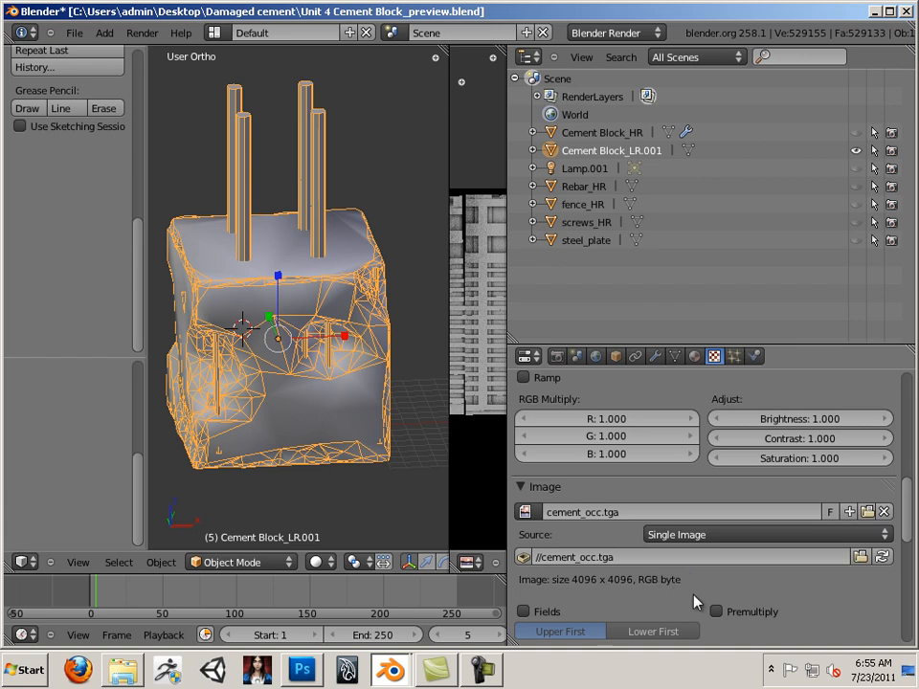
{"action": "left_click_drag", "start_coordinate": [908, 508], "coordinate": [911, 571]}
{"action": "left_click", "coordinate": [519, 526]}
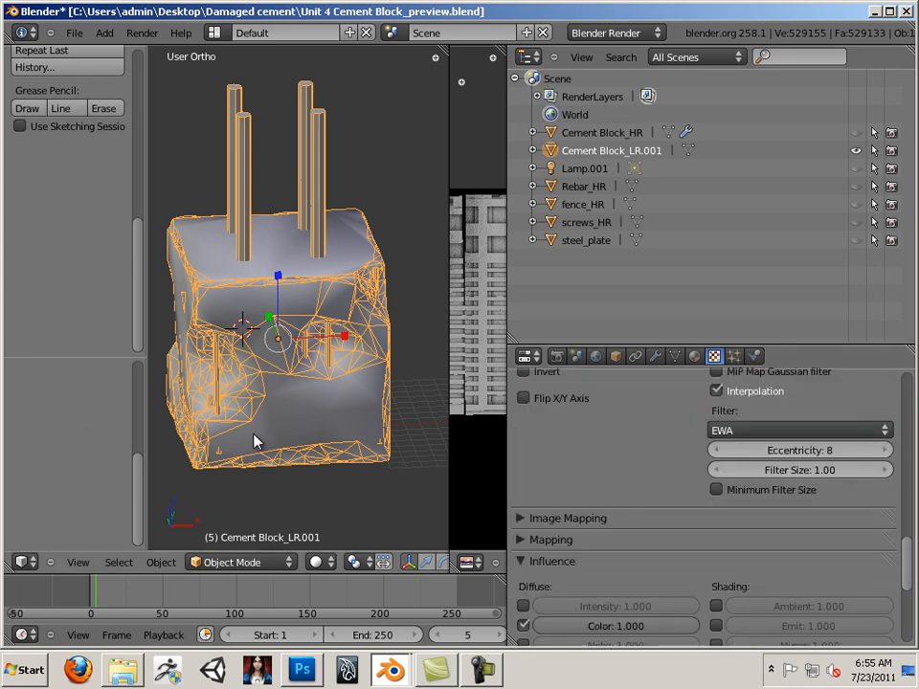
Set the 3D view's material shading mode to GLSL in its display settings.
{"action": "key", "text": "n"}
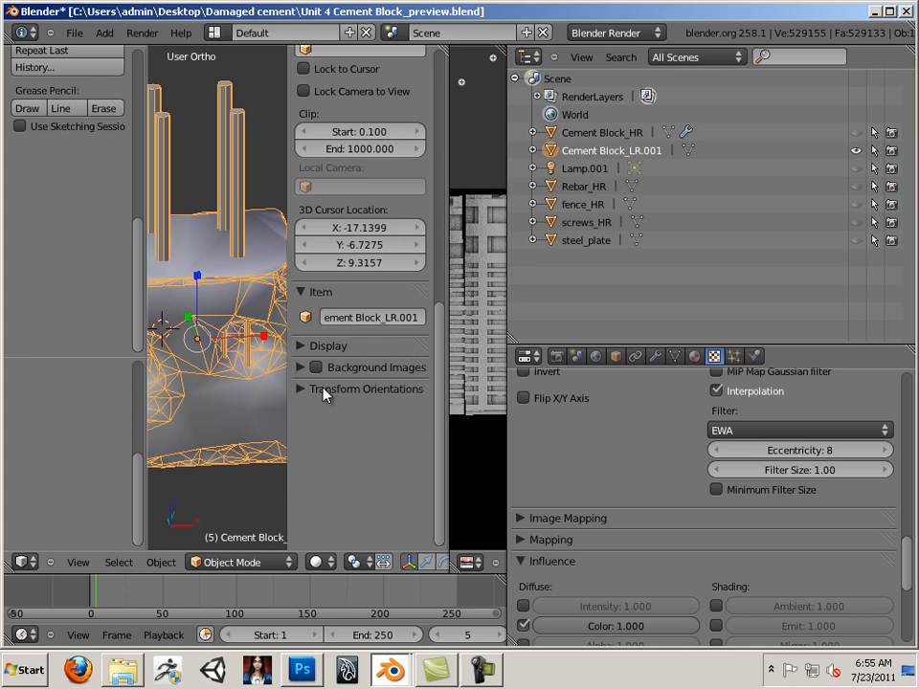
{"action": "left_click", "coordinate": [301, 346]}
{"action": "scroll", "coordinate": [364, 476], "scroll_direction": "down", "scroll_amount": 3}
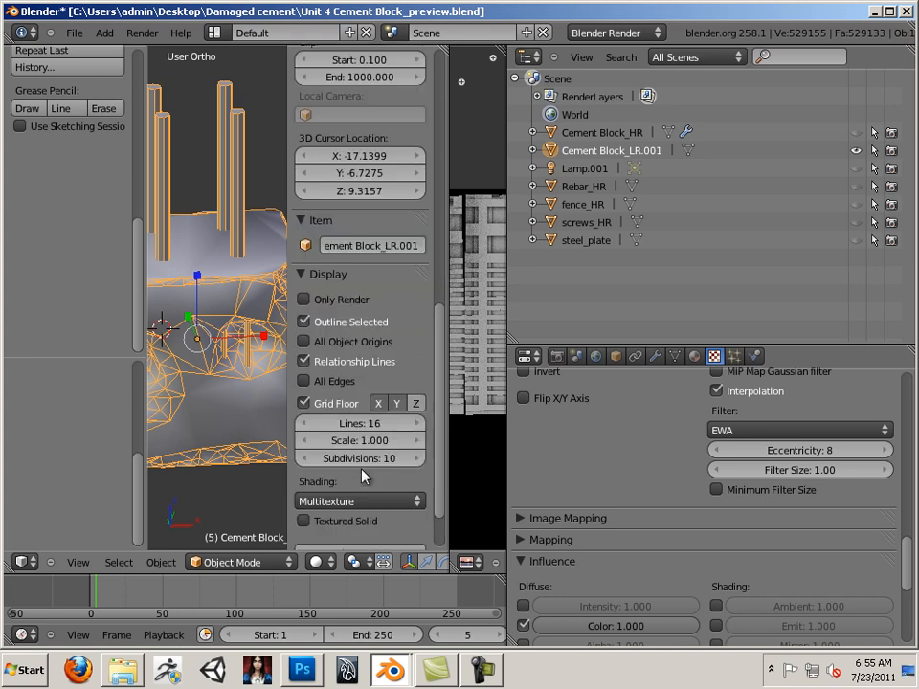
{"action": "left_click", "coordinate": [362, 466]}
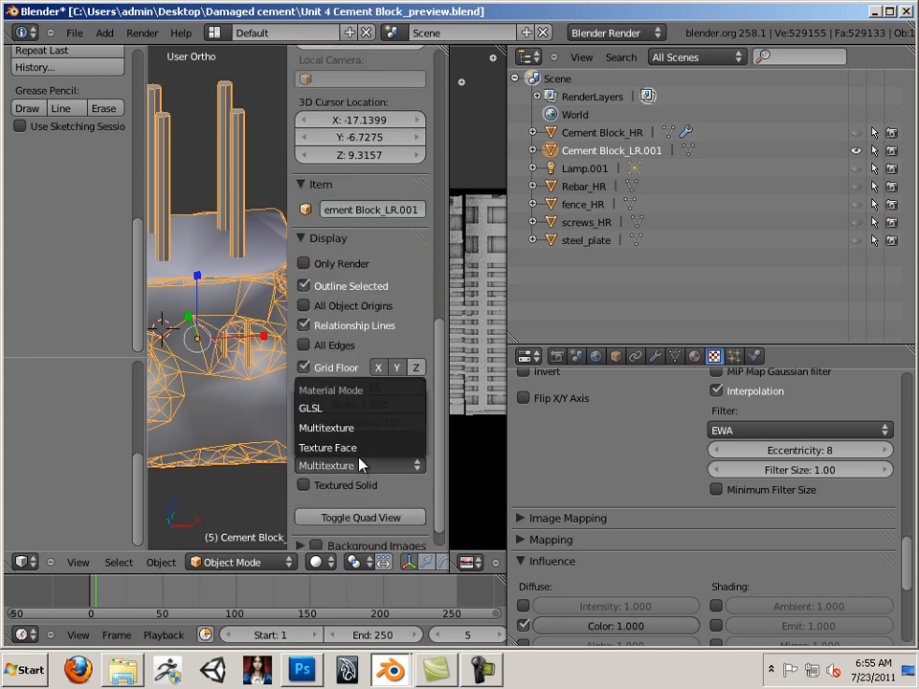
{"action": "left_click", "coordinate": [335, 408]}
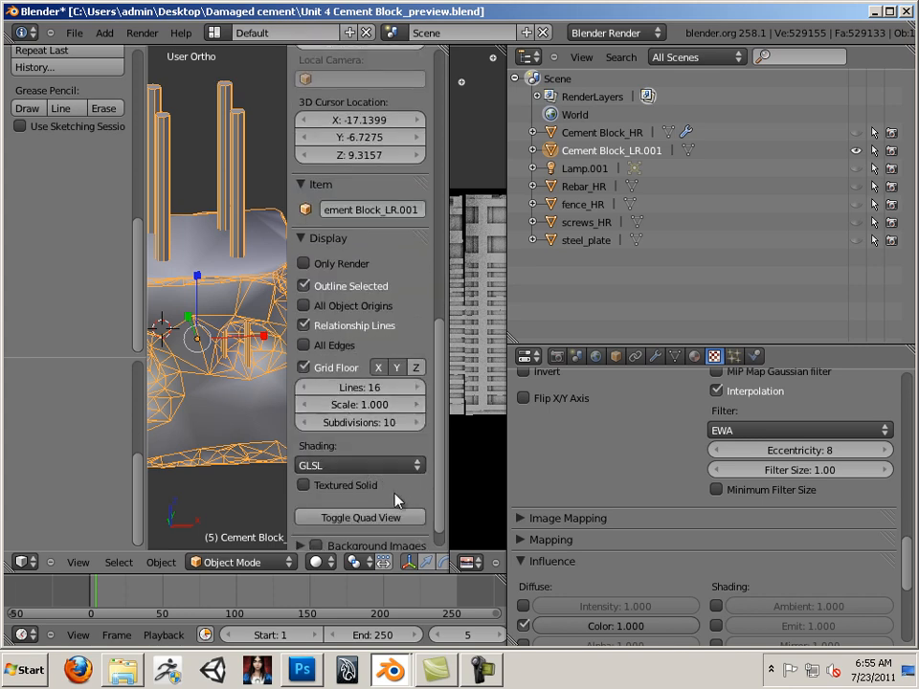
{"action": "key", "text": "n"}
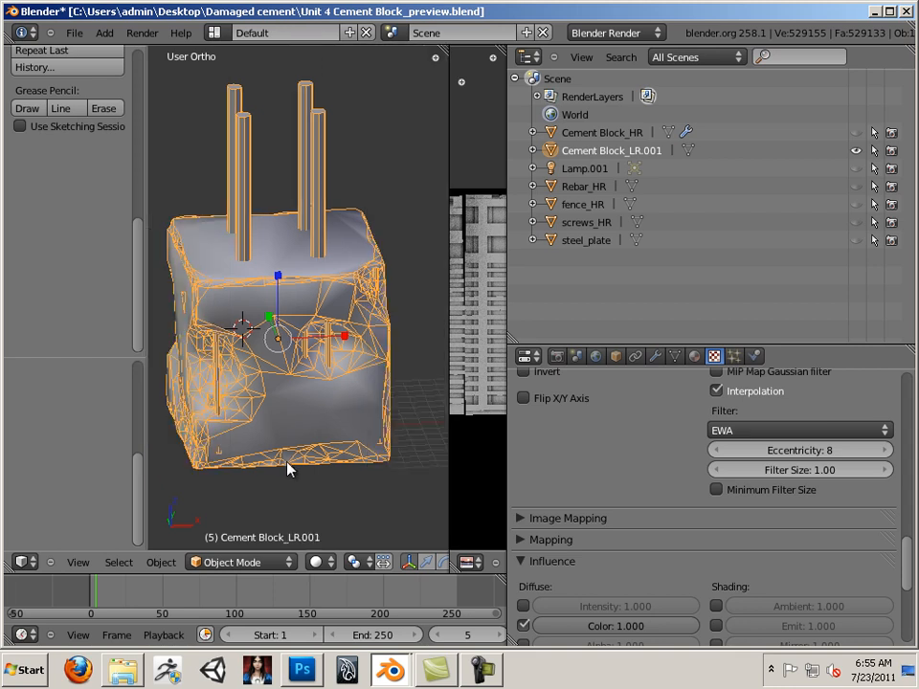
Switch the 3D view's viewport shading to Textured.
{"action": "left_click", "coordinate": [319, 562]}
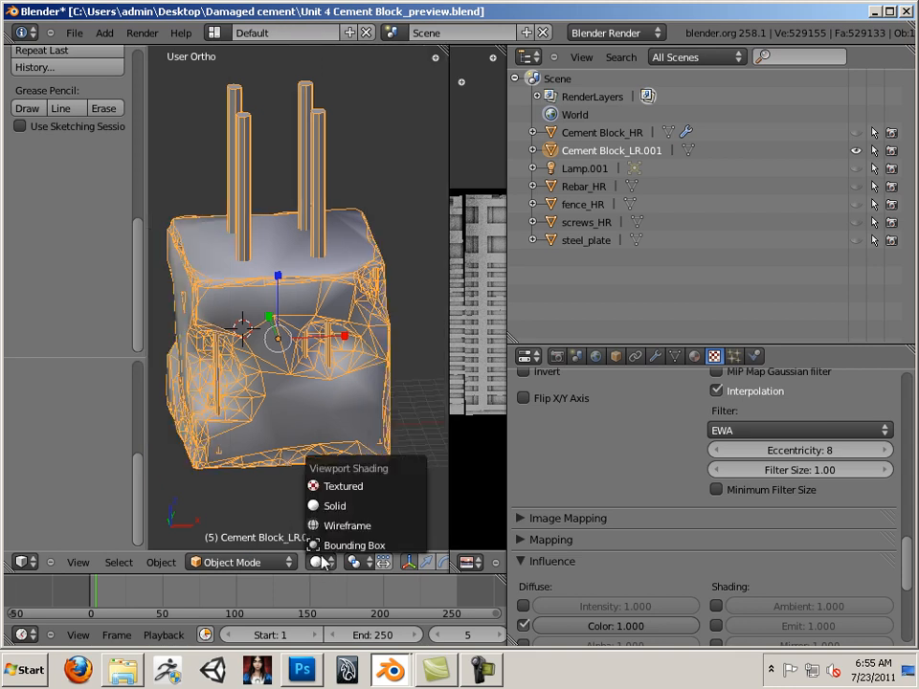
{"action": "left_click", "coordinate": [347, 487]}
{"action": "scroll", "coordinate": [383, 488], "scroll_direction": "down", "scroll_amount": 1}
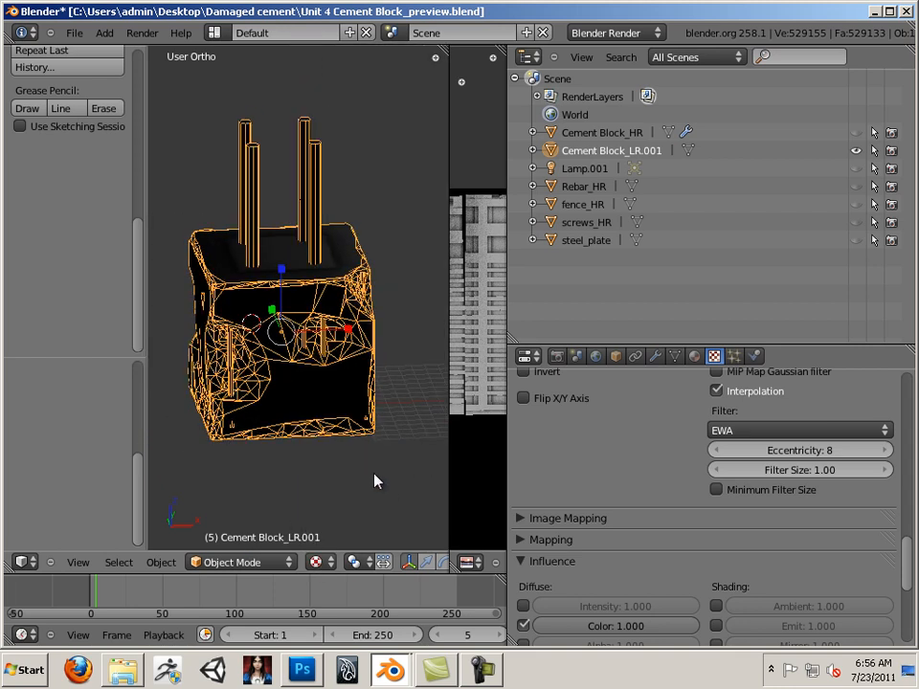
Unhide Lamp.001 and change its lamp type to Hemi.
{"action": "left_click", "coordinate": [856, 170]}
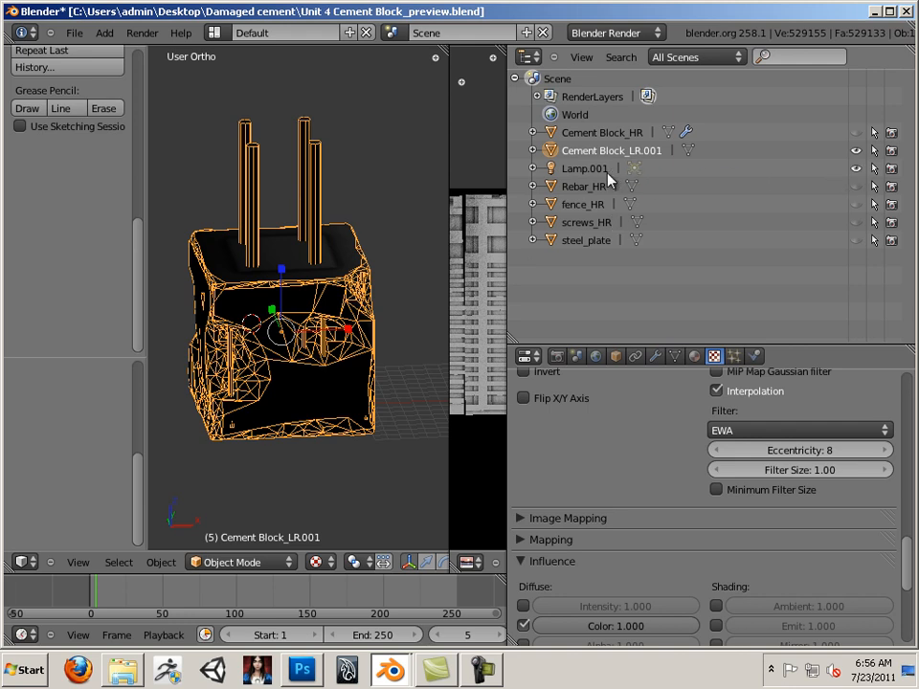
{"action": "left_click", "coordinate": [604, 175]}
{"action": "left_click", "coordinate": [654, 356]}
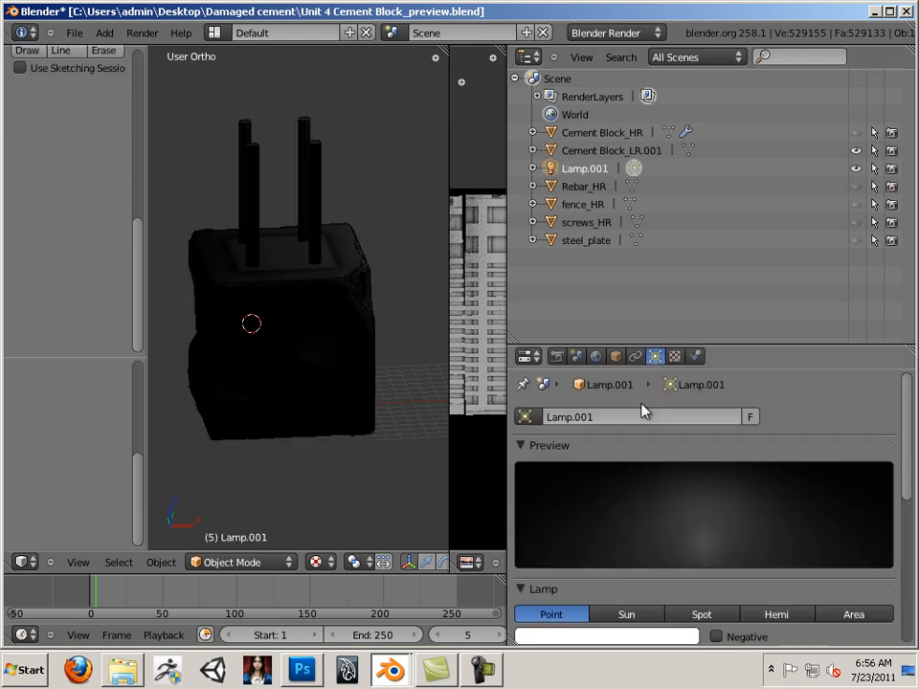
{"action": "left_click", "coordinate": [766, 613]}
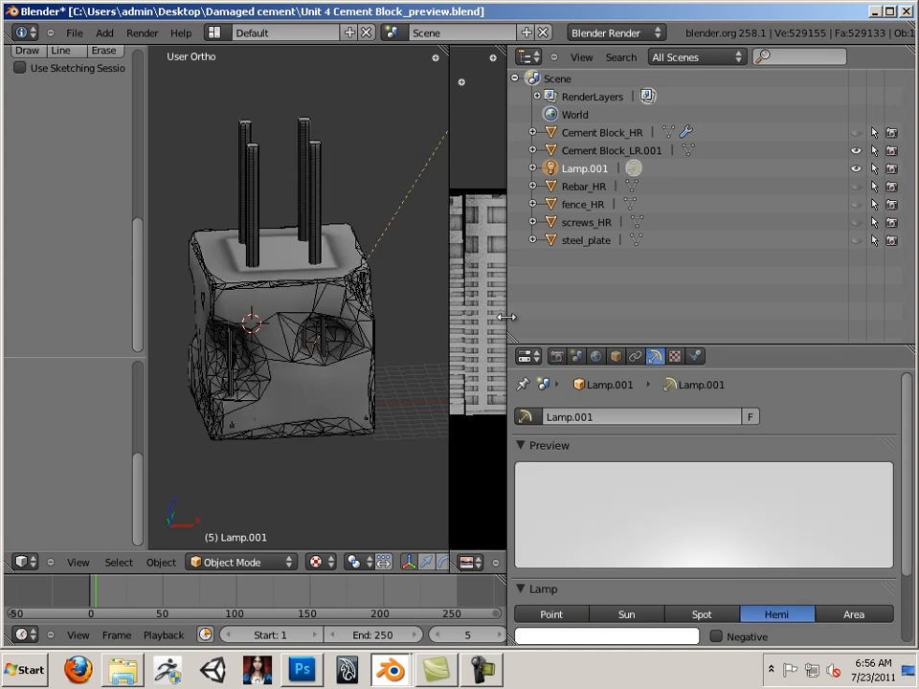
Widen the 3D view by shrinking the outliner, properties and image editor areas beside it.
{"action": "left_click_drag", "start_coordinate": [506, 324], "coordinate": [787, 324]}
{"action": "left_click_drag", "start_coordinate": [449, 322], "coordinate": [667, 331]}
{"action": "scroll", "coordinate": [533, 369], "scroll_direction": "up", "scroll_amount": 3}
{"action": "scroll", "coordinate": [526, 368], "scroll_direction": "down", "scroll_amount": 2}
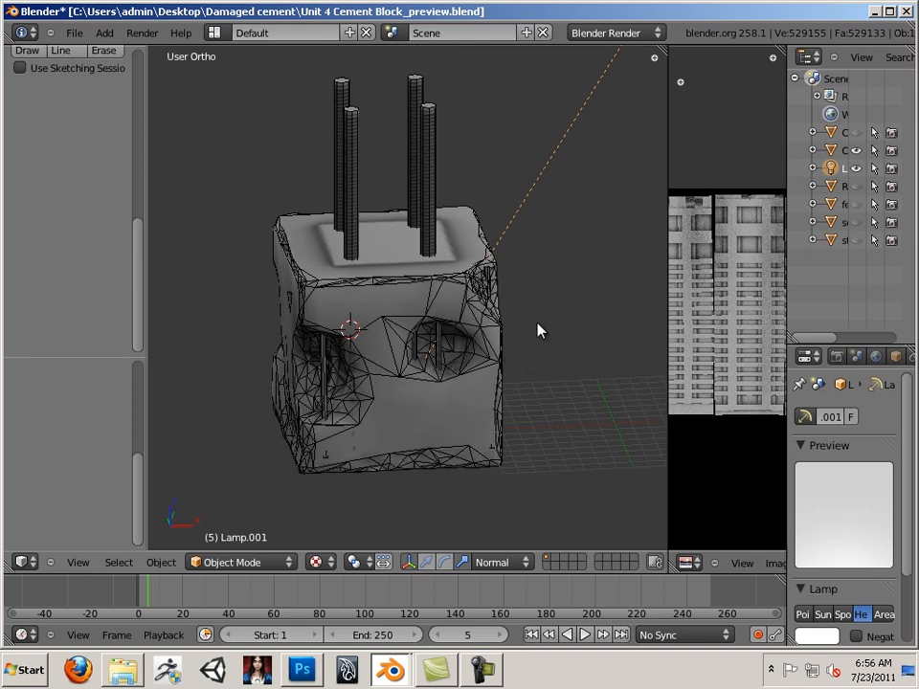
Turn off the wireframe overlay in the low-res cement block's object display settings and check its damaged front.
{"action": "right_click", "coordinate": [491, 354]}
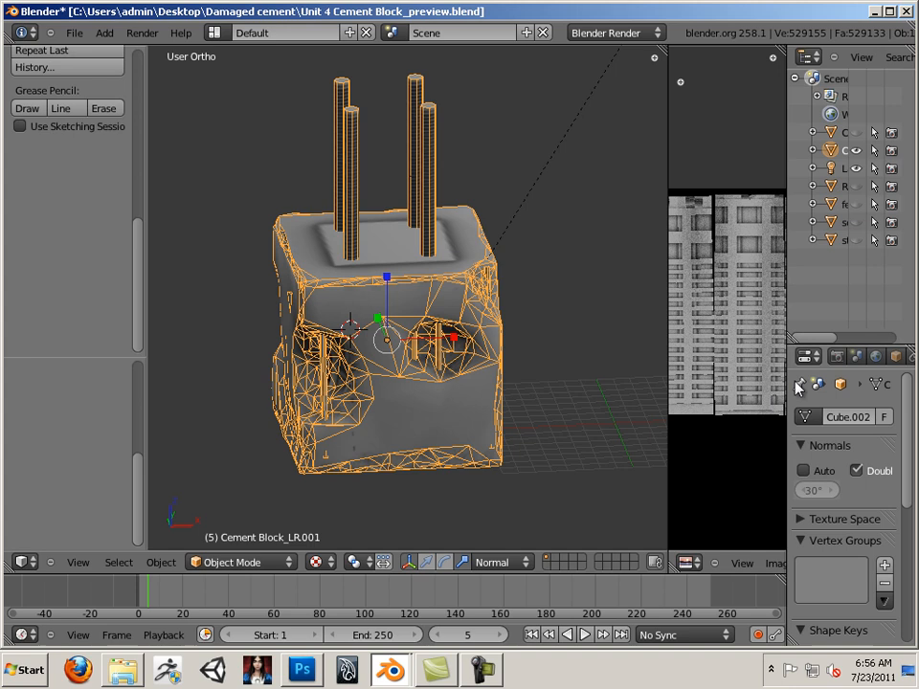
{"action": "left_click", "coordinate": [895, 356]}
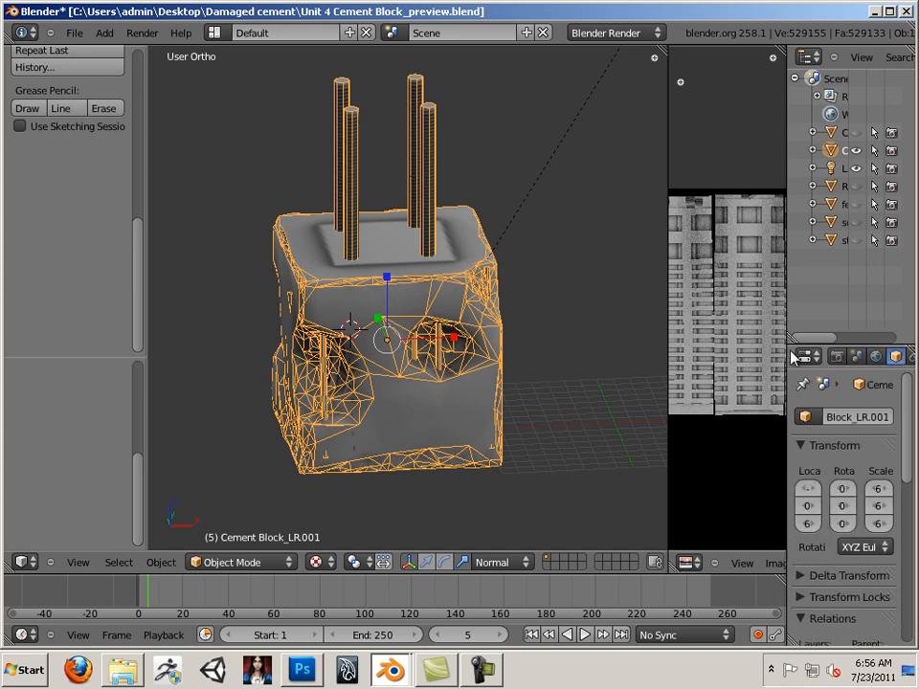
{"action": "scroll", "coordinate": [818, 490], "scroll_direction": "down", "scroll_amount": 8}
{"action": "scroll", "coordinate": [818, 490], "scroll_direction": "down", "scroll_amount": 3}
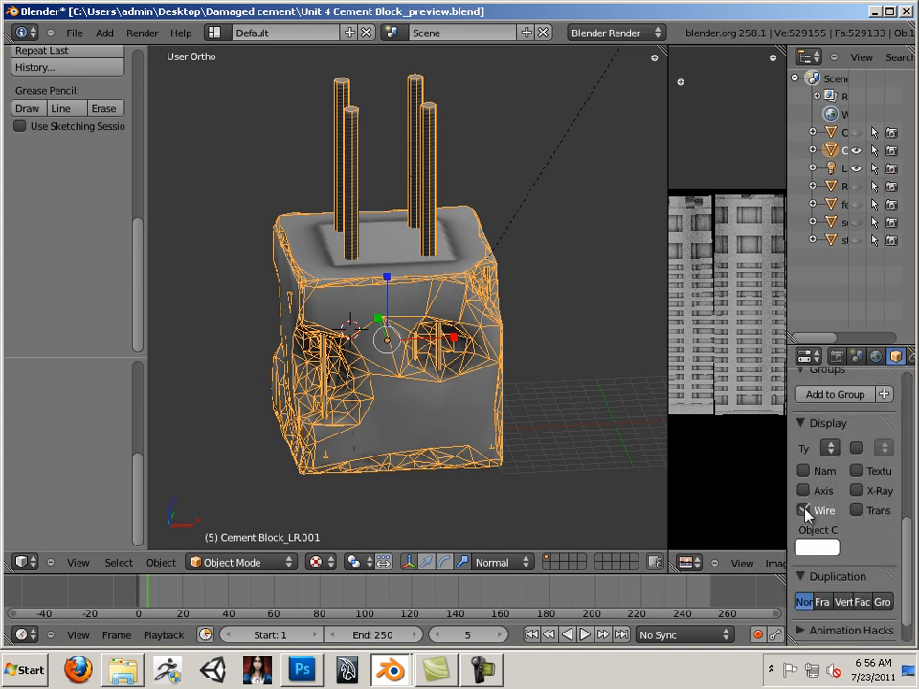
{"action": "left_click", "coordinate": [803, 509]}
{"action": "scroll", "coordinate": [565, 387], "scroll_direction": "up", "scroll_amount": 3}
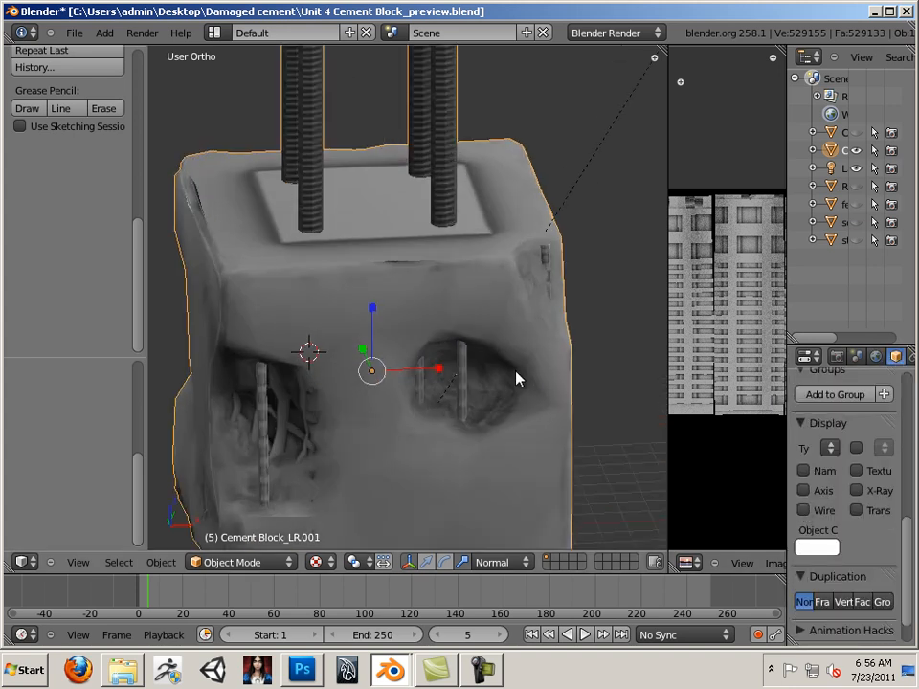
{"action": "scroll", "coordinate": [300, 419], "scroll_direction": "up", "scroll_amount": 2}
{"action": "scroll", "coordinate": [291, 417], "scroll_direction": "down", "scroll_amount": 3}
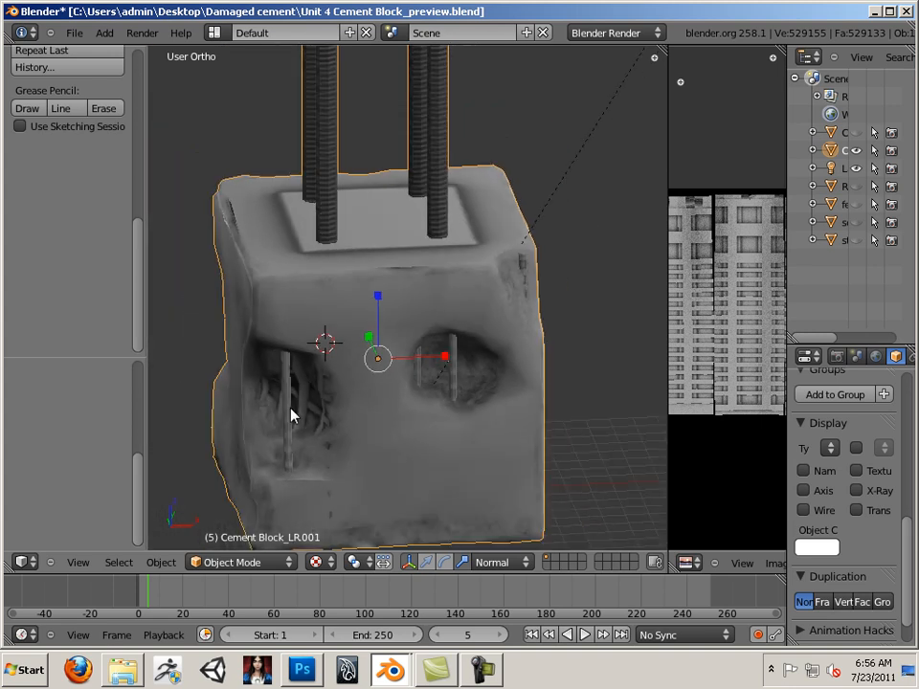
{"action": "scroll", "coordinate": [289, 412], "scroll_direction": "up", "scroll_amount": 3}
{"action": "scroll", "coordinate": [257, 408], "scroll_direction": "down", "scroll_amount": 2}
Switch the key configuration in the user preferences' input settings from Blender to Maya.
{"action": "left_click", "coordinate": [74, 33]}
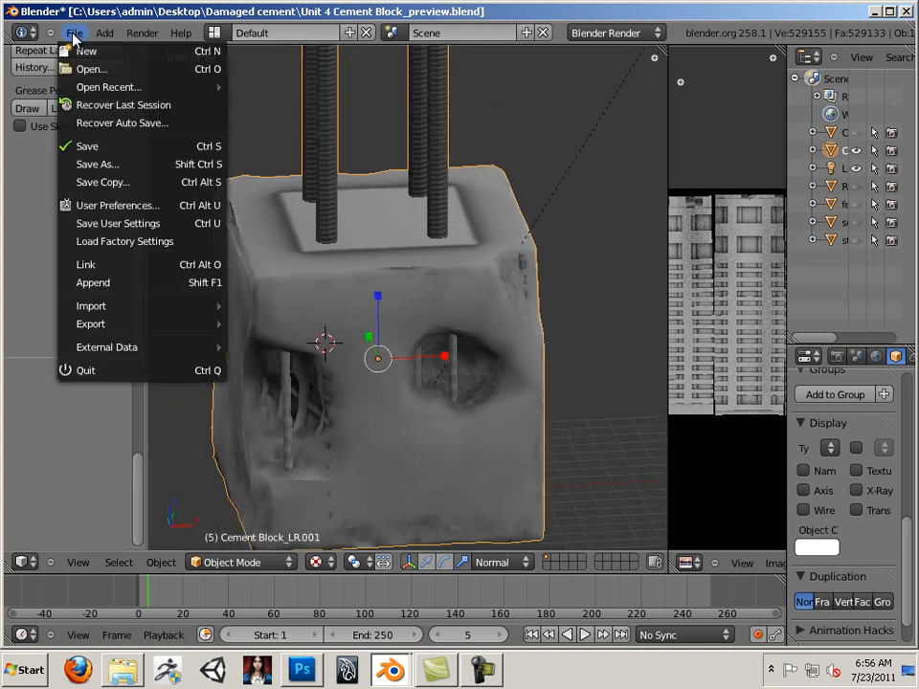
{"action": "left_click", "coordinate": [115, 206]}
{"action": "left_click", "coordinate": [254, 36]}
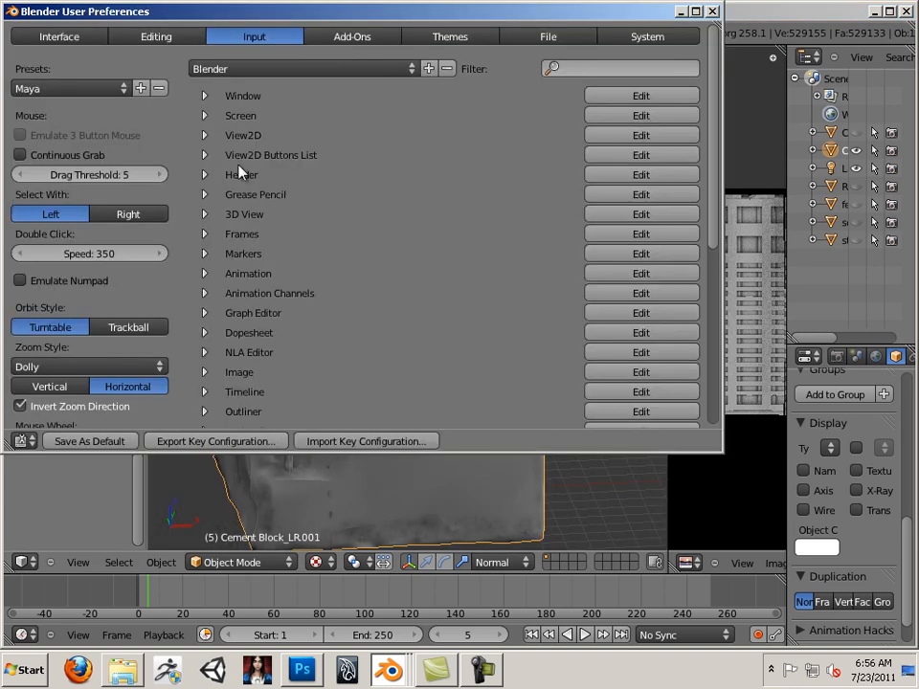
{"action": "left_click", "coordinate": [251, 69]}
{"action": "left_click", "coordinate": [247, 102]}
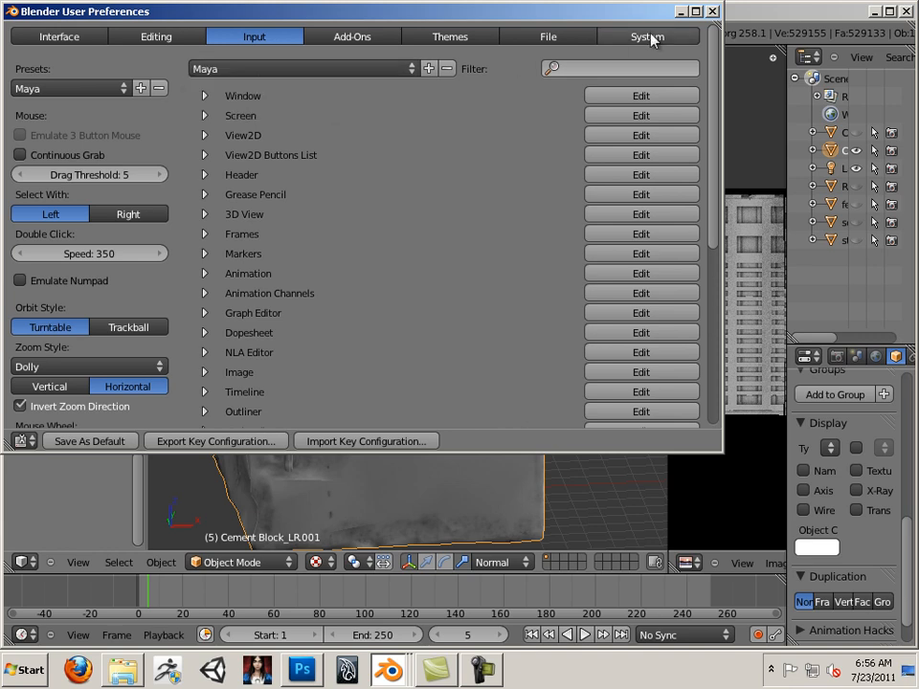
{"action": "left_click", "coordinate": [711, 11]}
Examine the exposed rebar rods and shading around the block's damaged corners.
{"action": "left_click_drag", "start_coordinate": [373, 279], "coordinate": [533, 289], "text": "alt"}
{"action": "right_click_drag", "start_coordinate": [533, 289], "coordinate": [327, 324], "text": "alt"}
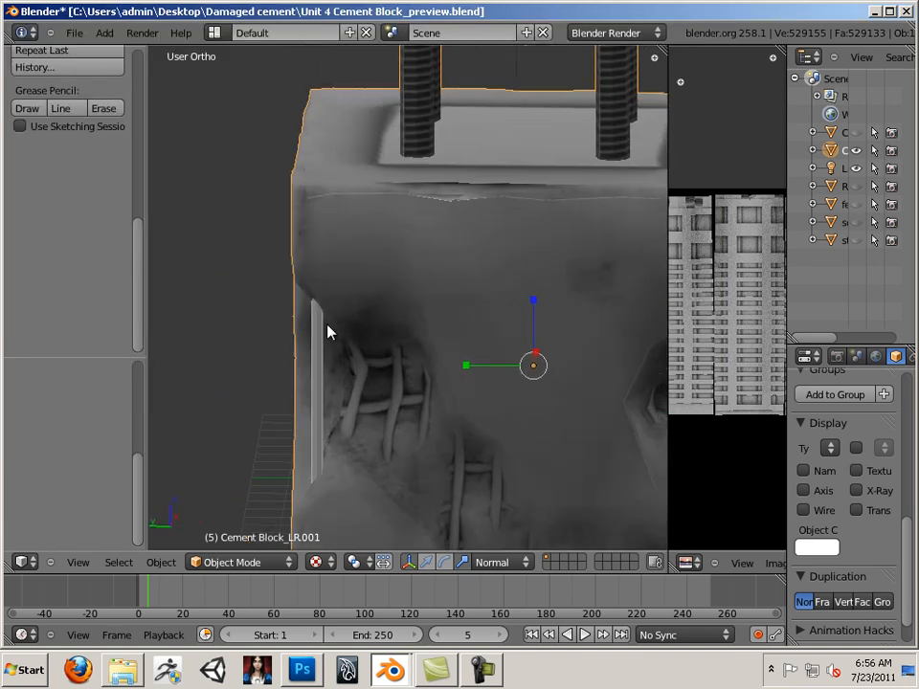
{"action": "middle_click_drag", "start_coordinate": [287, 303], "coordinate": [236, 208], "text": "alt"}
{"action": "left_click_drag", "start_coordinate": [237, 207], "coordinate": [362, 206], "text": "alt"}
{"action": "right_click_drag", "start_coordinate": [362, 206], "coordinate": [418, 240], "text": "alt"}
{"action": "middle_click_drag", "start_coordinate": [419, 241], "coordinate": [275, 291], "text": "alt"}
{"action": "right_click_drag", "start_coordinate": [275, 291], "coordinate": [242, 298], "text": "alt"}
{"action": "left_click_drag", "start_coordinate": [243, 299], "coordinate": [293, 339], "text": "alt"}
{"action": "key", "text": "Tab"}
{"action": "key", "text": "Tab"}
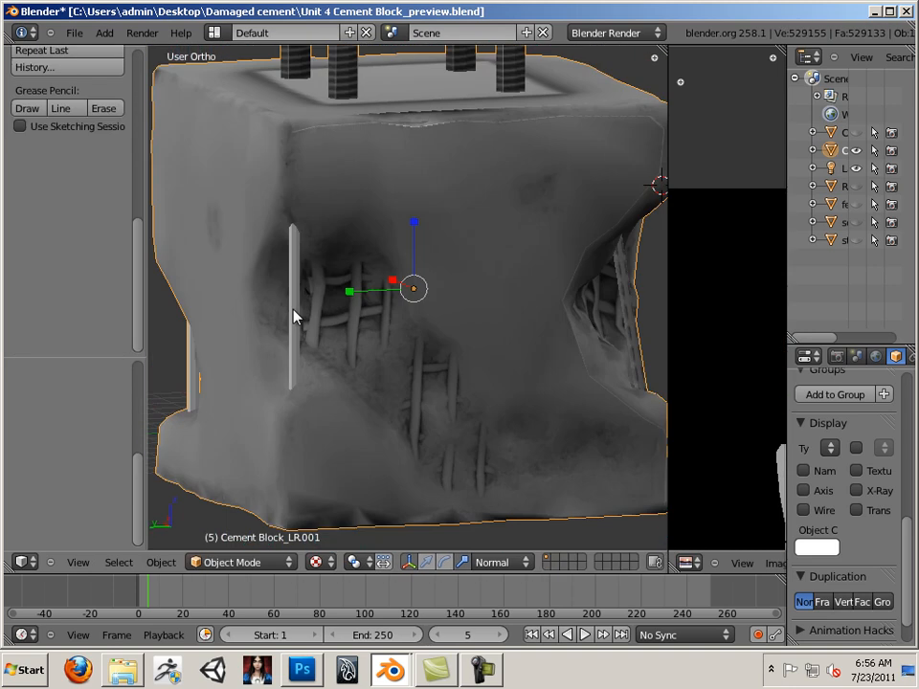
Select the whole plain, untextured rebar rod at the damaged corner in Edit Mode and delete its faces.
{"action": "key", "text": "Tab"}
{"action": "right_click", "coordinate": [297, 316]}
{"action": "scroll", "coordinate": [292, 325], "scroll_direction": "up", "scroll_amount": 3}
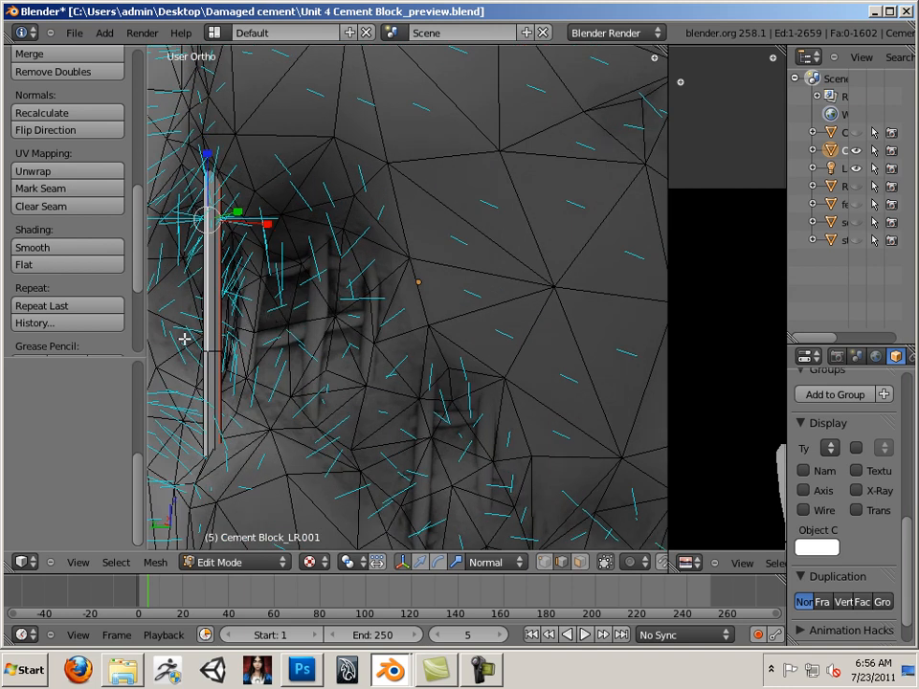
{"action": "key", "text": "l"}
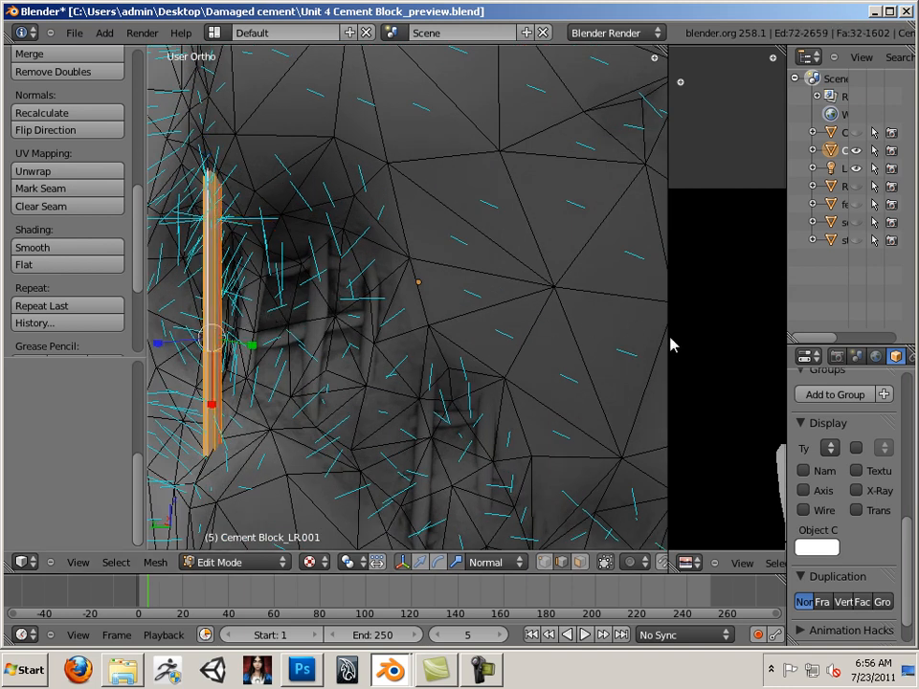
{"action": "left_click_drag", "start_coordinate": [664, 338], "coordinate": [208, 330]}
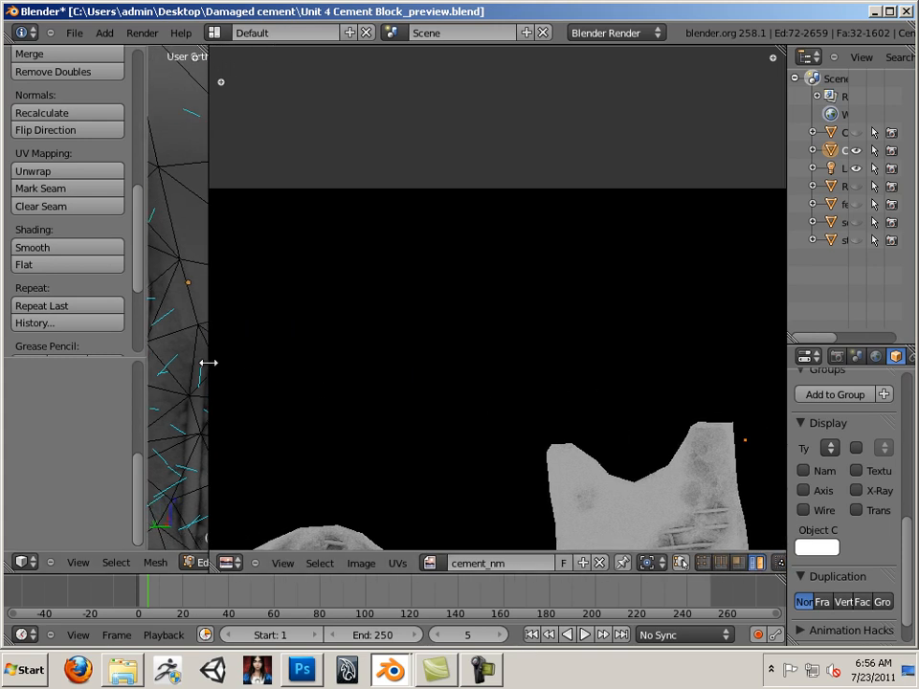
{"action": "left_click_drag", "start_coordinate": [205, 363], "coordinate": [725, 393]}
{"action": "scroll", "coordinate": [311, 407], "scroll_direction": "down", "scroll_amount": 4}
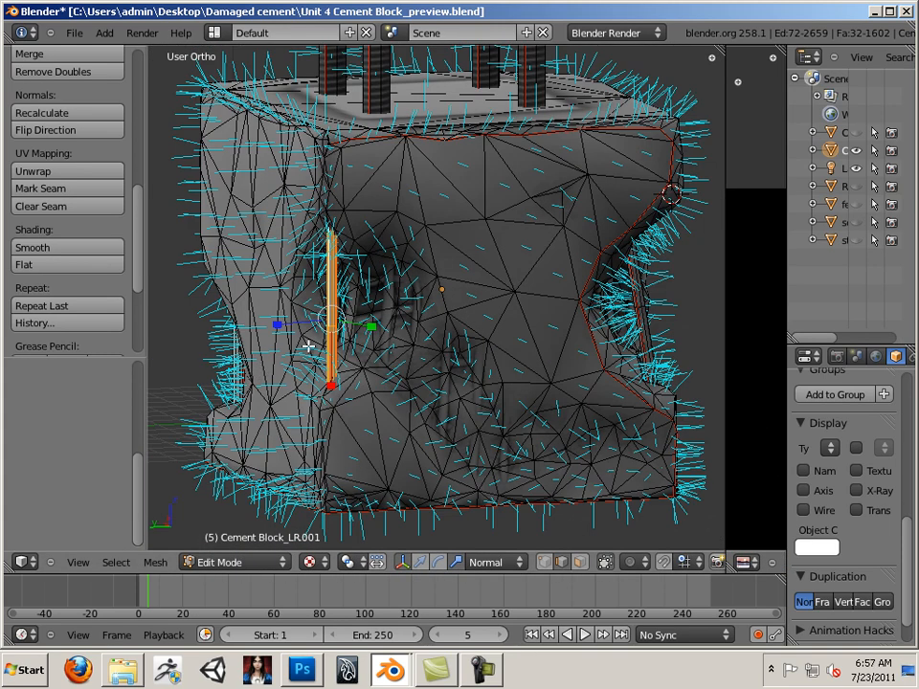
{"action": "key", "text": "x"}
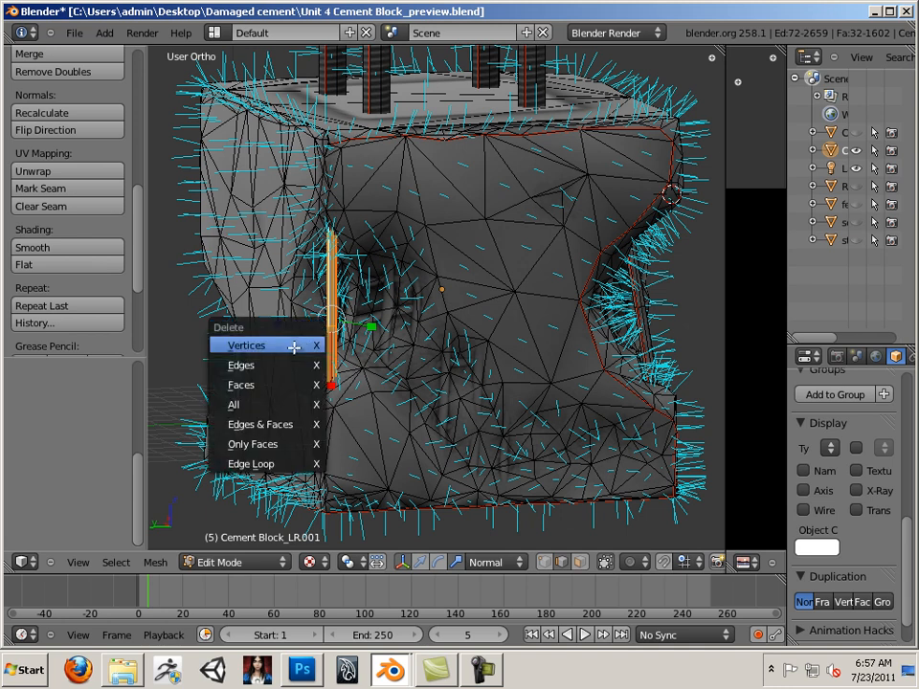
{"action": "left_click", "coordinate": [276, 384]}
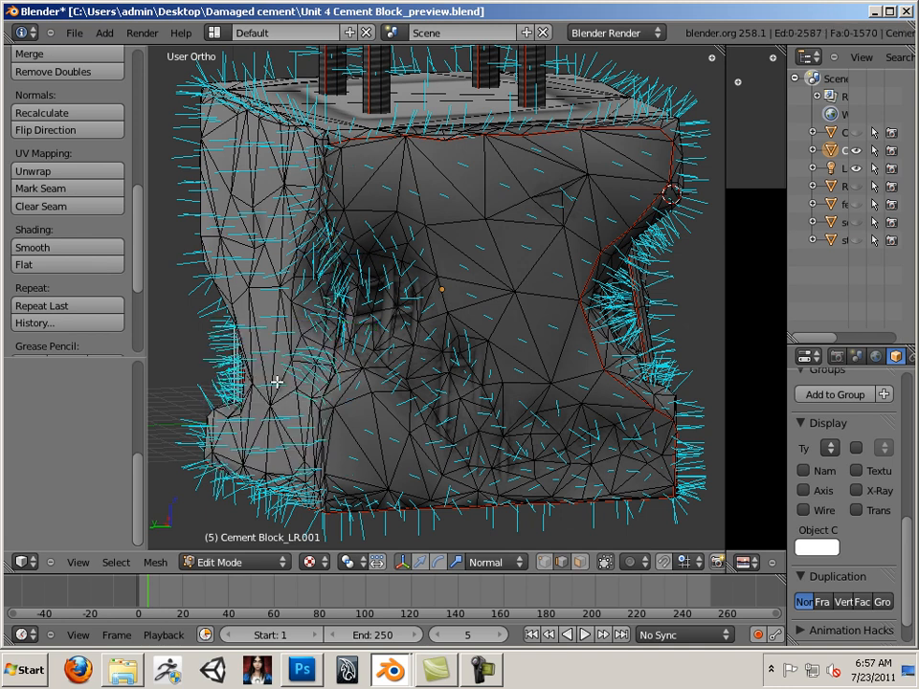
Select the other plain rebar rod at the neighbouring damaged corner and delete it.
{"action": "middle_click_drag", "start_coordinate": [199, 360], "coordinate": [239, 377]}
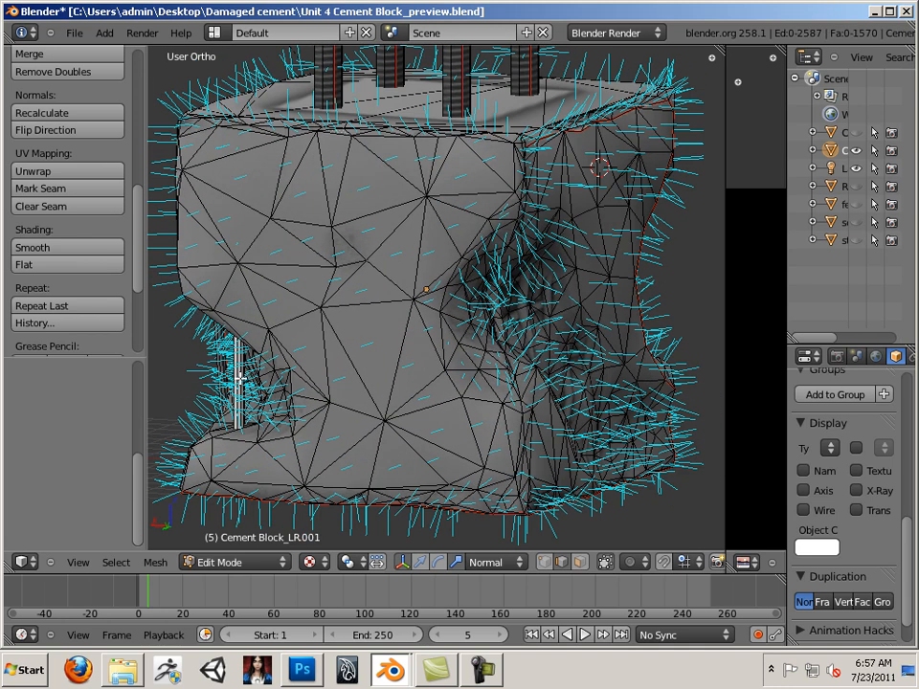
{"action": "right_click", "coordinate": [239, 379]}
{"action": "right_click", "coordinate": [239, 379], "text": "alt"}
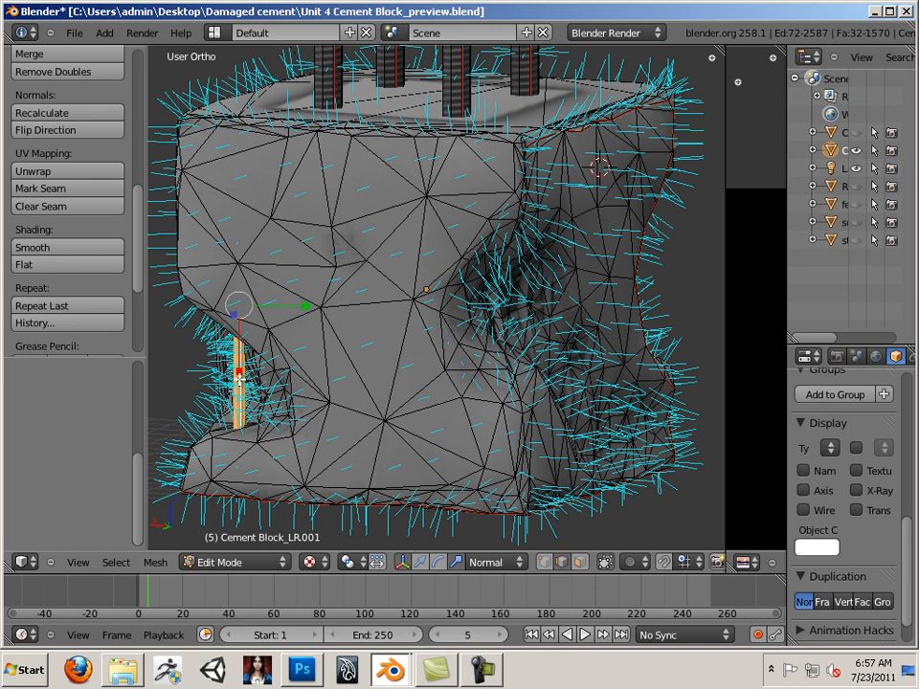
{"action": "key", "text": "x"}
{"action": "left_click", "coordinate": [242, 379]}
Turn off the display of face and vertex normals in the mesh display settings.
{"action": "middle_click_drag", "start_coordinate": [308, 375], "coordinate": [277, 374]}
{"action": "scroll", "coordinate": [417, 392], "scroll_direction": "up", "scroll_amount": 4}
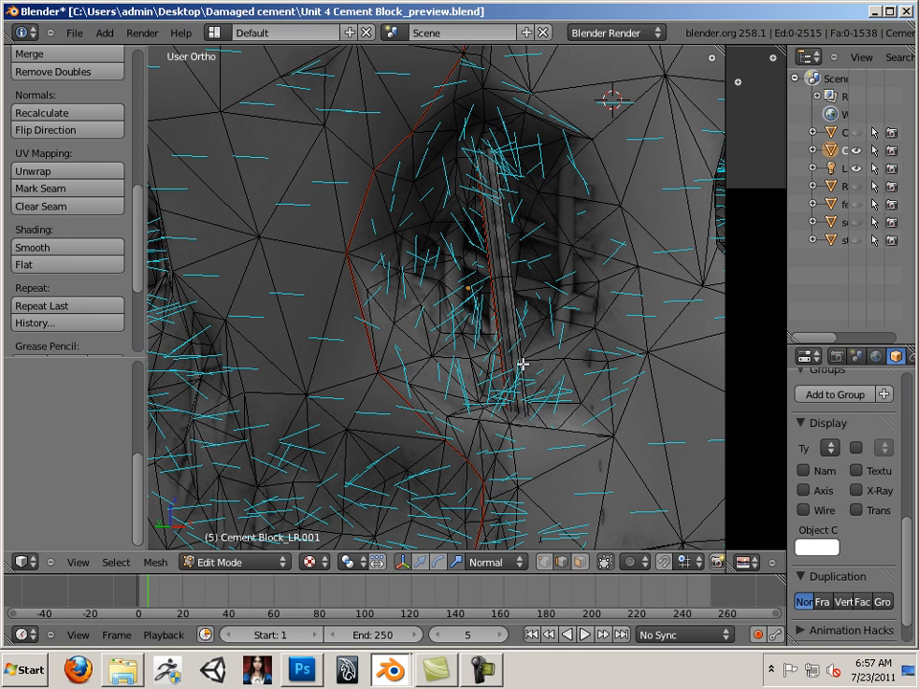
{"action": "key", "text": "n"}
{"action": "left_click", "coordinate": [580, 441]}
{"action": "left_click", "coordinate": [580, 461]}
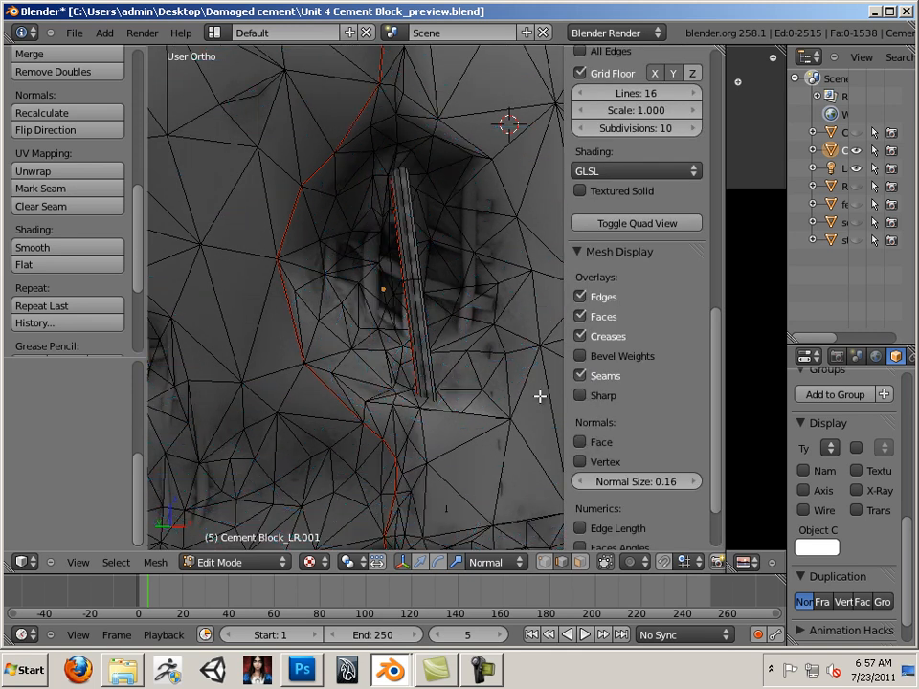
Select the whole remaining rebar rod in the damaged hole and duplicate it in place.
{"action": "right_click", "coordinate": [419, 314]}
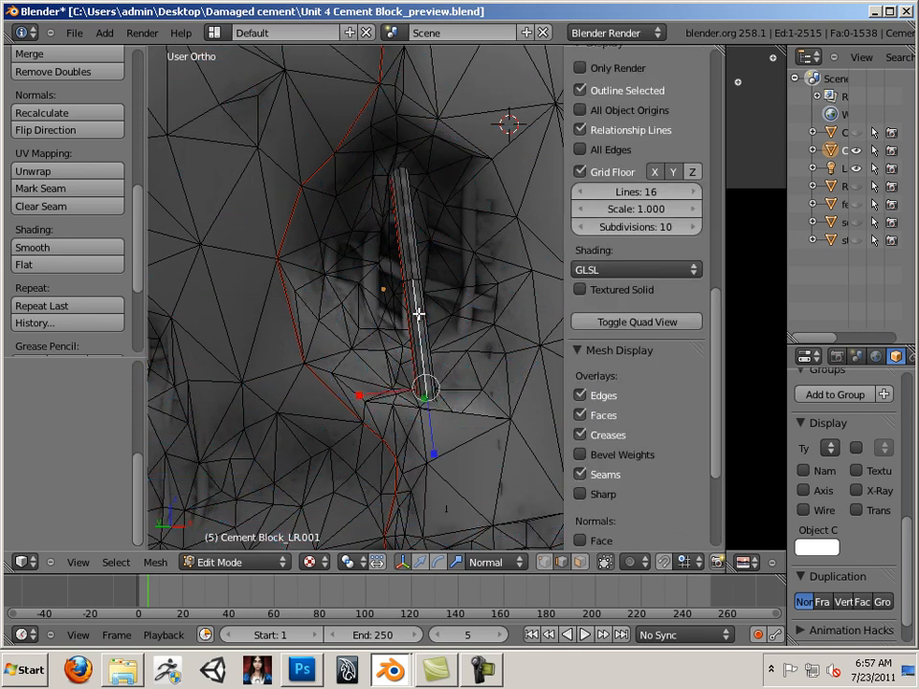
{"action": "key", "text": "ctrl+l"}
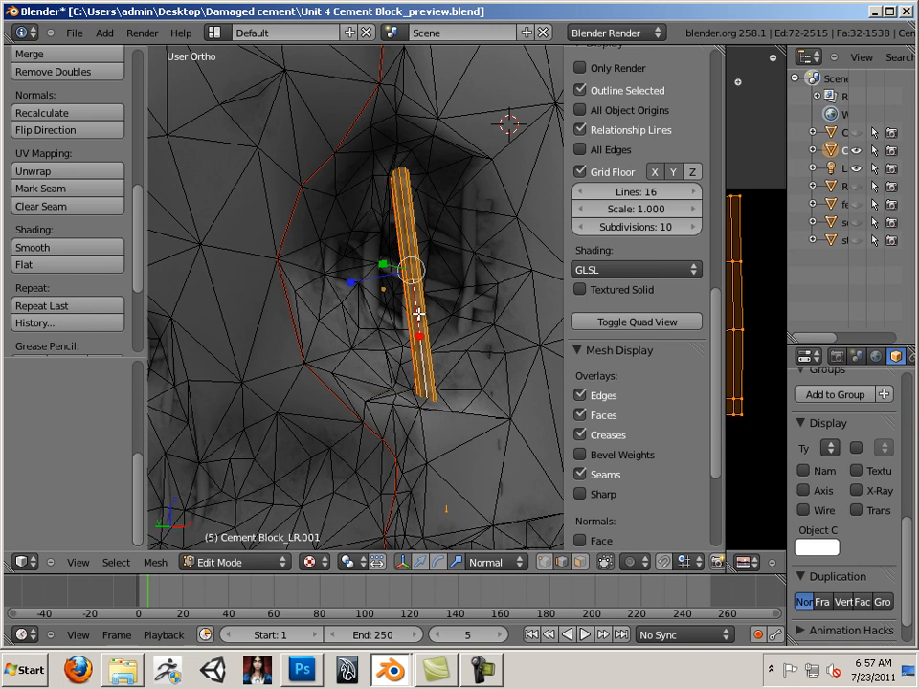
{"action": "scroll", "coordinate": [419, 313], "scroll_direction": "down", "scroll_amount": 3}
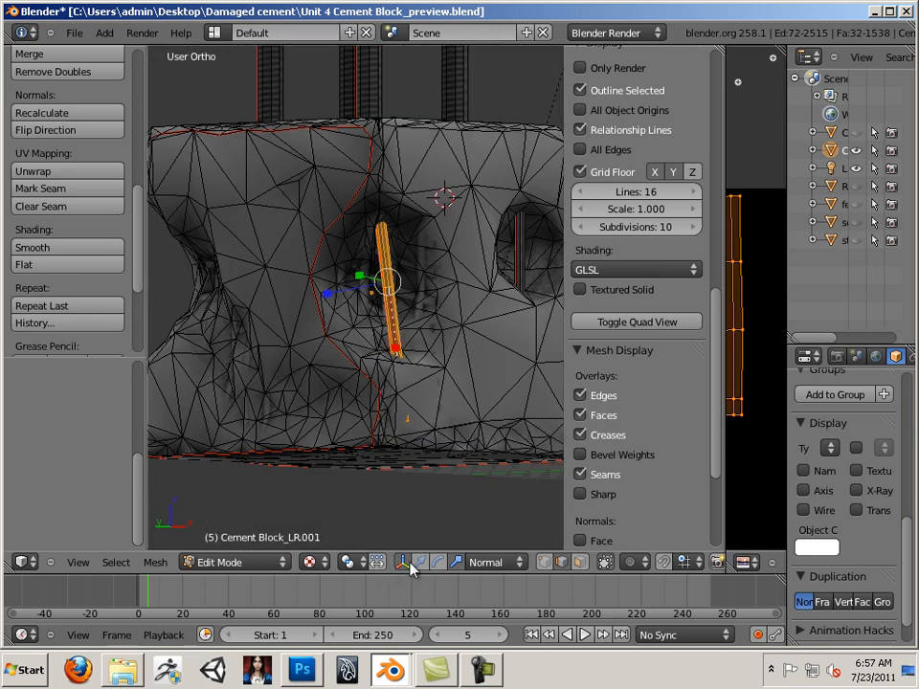
{"action": "key", "text": "shift+d"}
{"action": "left_click", "coordinate": [409, 315]}
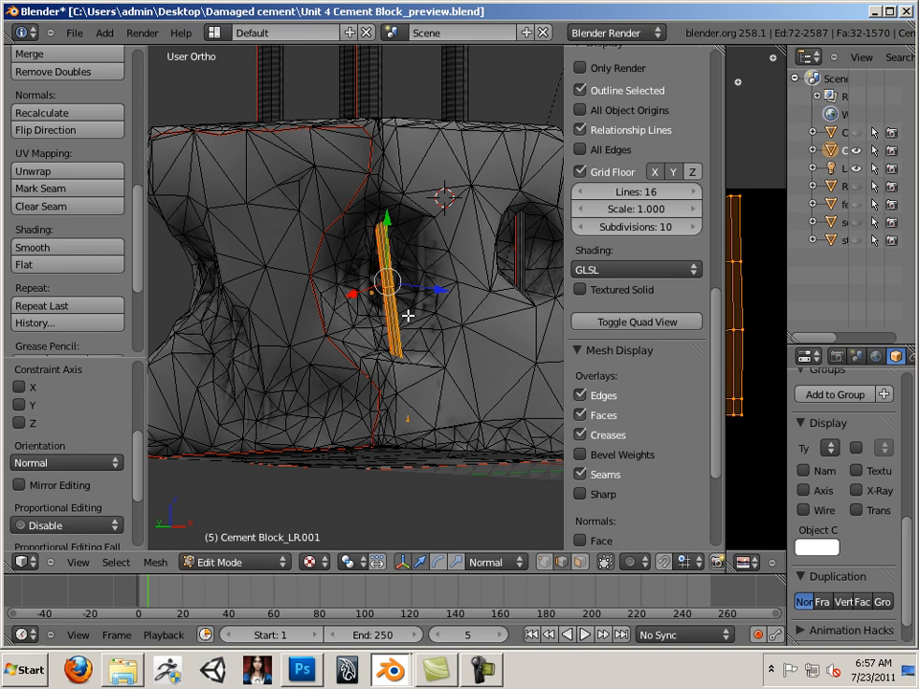
Move the duplicated rod along its normal axes toward the damaged corner where the first rod was deleted.
{"action": "left_click_drag", "start_coordinate": [346, 294], "coordinate": [169, 343]}
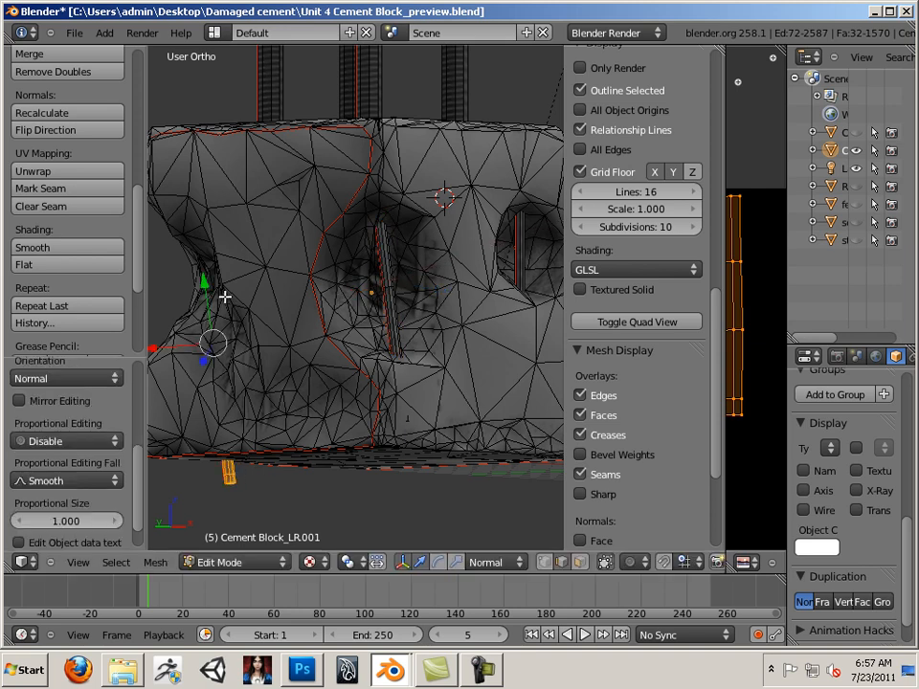
{"action": "left_click_drag", "start_coordinate": [203, 285], "coordinate": [192, 203]}
{"action": "middle_click_drag", "start_coordinate": [161, 312], "coordinate": [355, 273]}
{"action": "left_click_drag", "start_coordinate": [355, 273], "coordinate": [463, 296]}
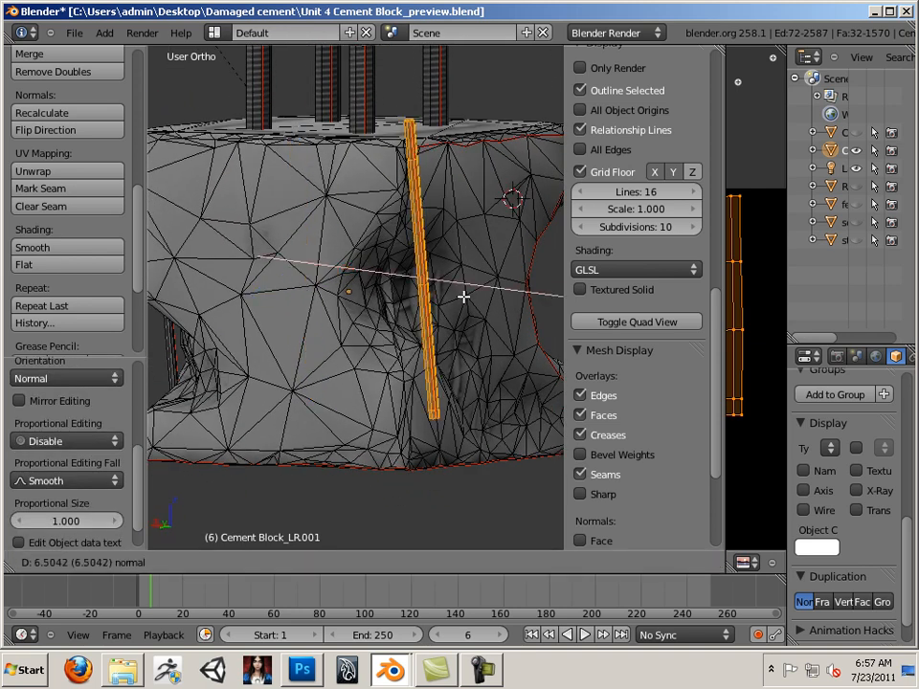
{"action": "middle_click_drag", "start_coordinate": [464, 296], "coordinate": [370, 325]}
{"action": "left_click_drag", "start_coordinate": [369, 325], "coordinate": [247, 380]}
Set the transform orientation to Global and fit the duplicated rod into the damaged corner's cavity.
{"action": "left_click", "coordinate": [484, 565]}
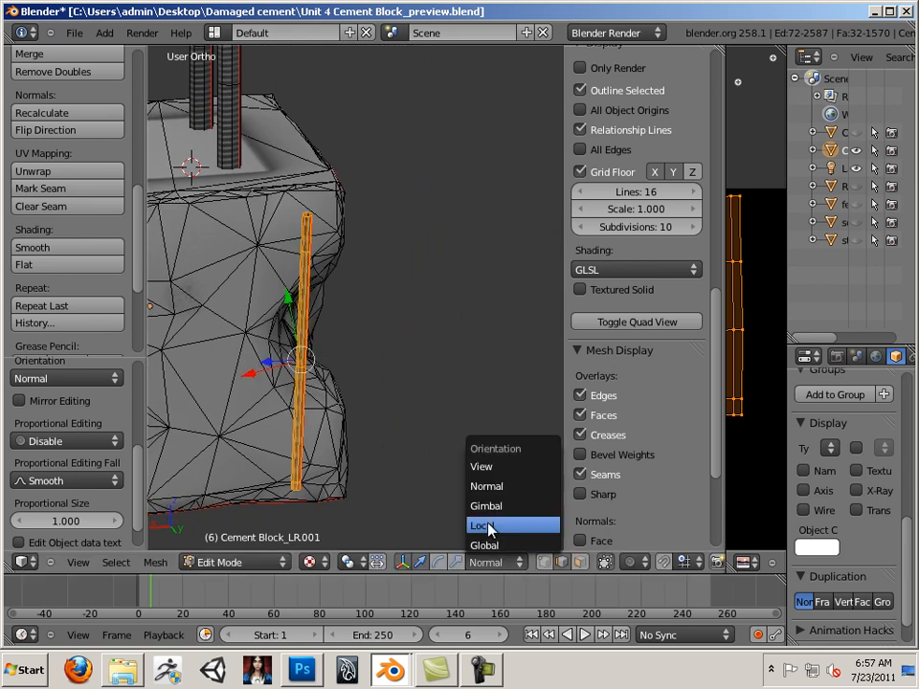
{"action": "left_click", "coordinate": [486, 544]}
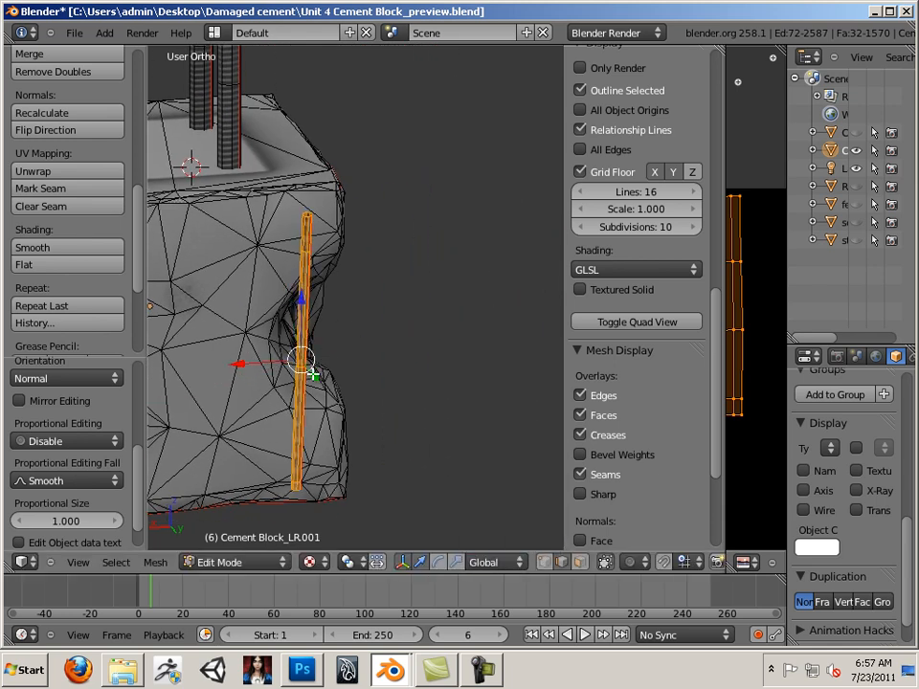
{"action": "left_click_drag", "start_coordinate": [313, 374], "coordinate": [275, 323]}
{"action": "left_click_drag", "start_coordinate": [204, 310], "coordinate": [259, 325]}
{"action": "left_click_drag", "start_coordinate": [313, 257], "coordinate": [313, 288]}
{"action": "middle_click_drag", "start_coordinate": [451, 346], "coordinate": [232, 349]}
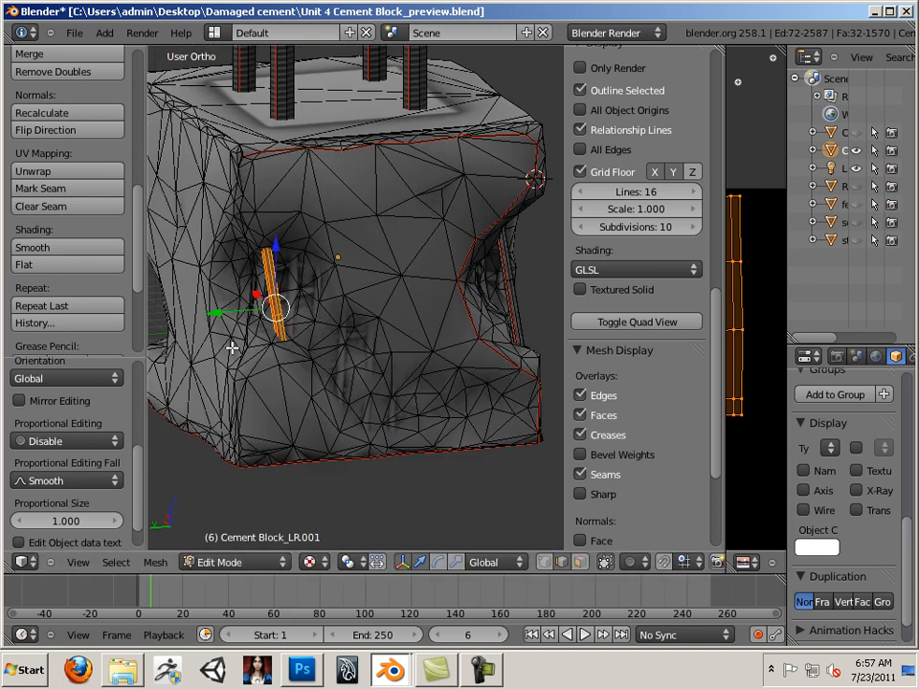
Select an edge at the block's bottom corner and move it about -3.6 along the global Y axis.
{"action": "right_click", "coordinate": [215, 465]}
{"action": "scroll", "coordinate": [209, 445], "scroll_direction": "up", "scroll_amount": 6}
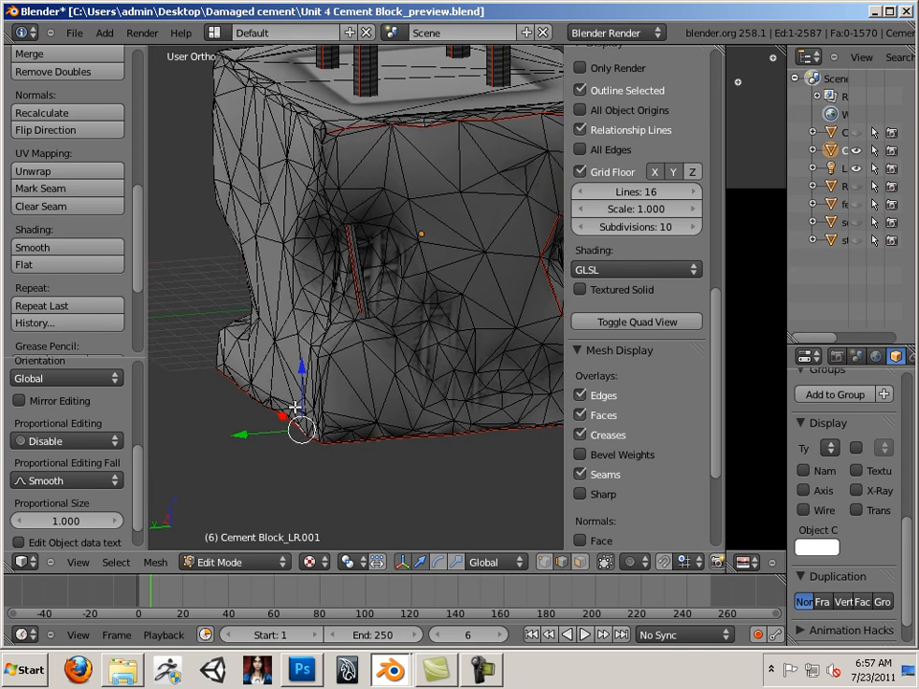
{"action": "scroll", "coordinate": [383, 445], "scroll_direction": "down", "scroll_amount": 6}
{"action": "key", "text": "g"}
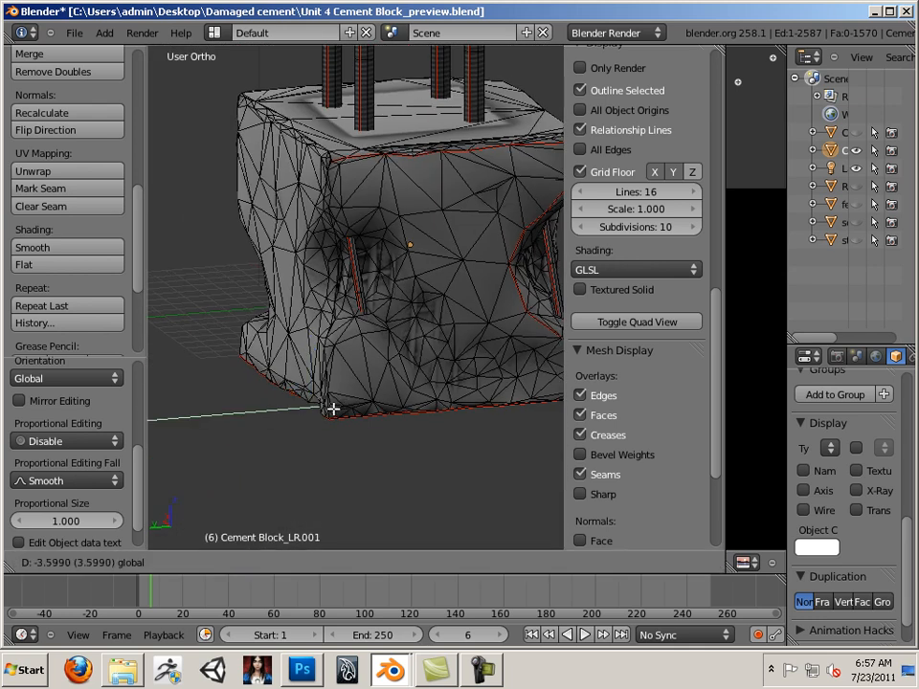
{"action": "left_click", "coordinate": [333, 408]}
Select the whole rod in the damaged corner's cavity and duplicate it in place.
{"action": "right_click", "coordinate": [360, 283]}
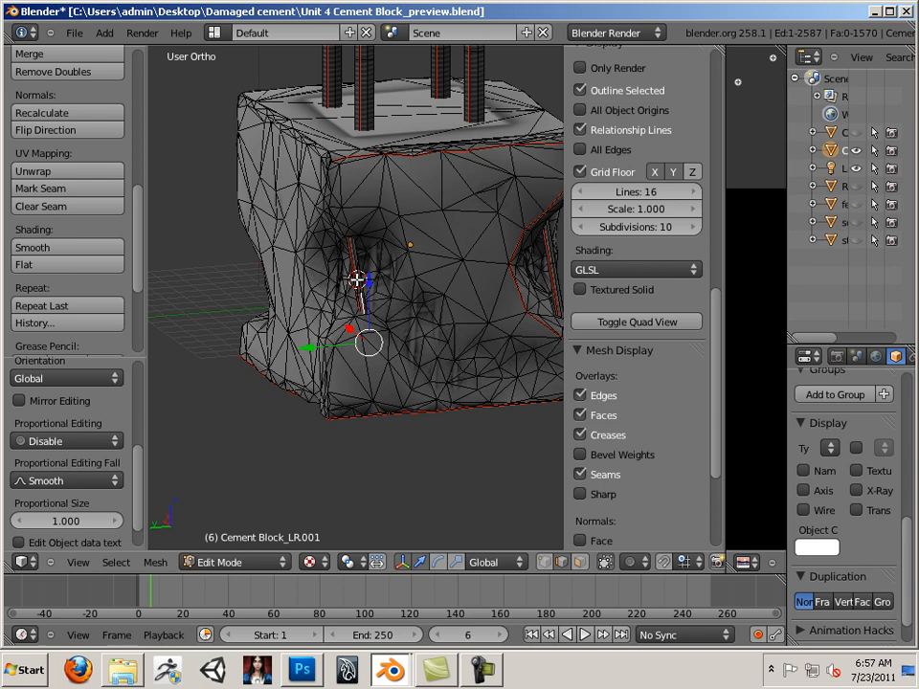
{"action": "key", "text": "l"}
{"action": "key", "text": "shift+d"}
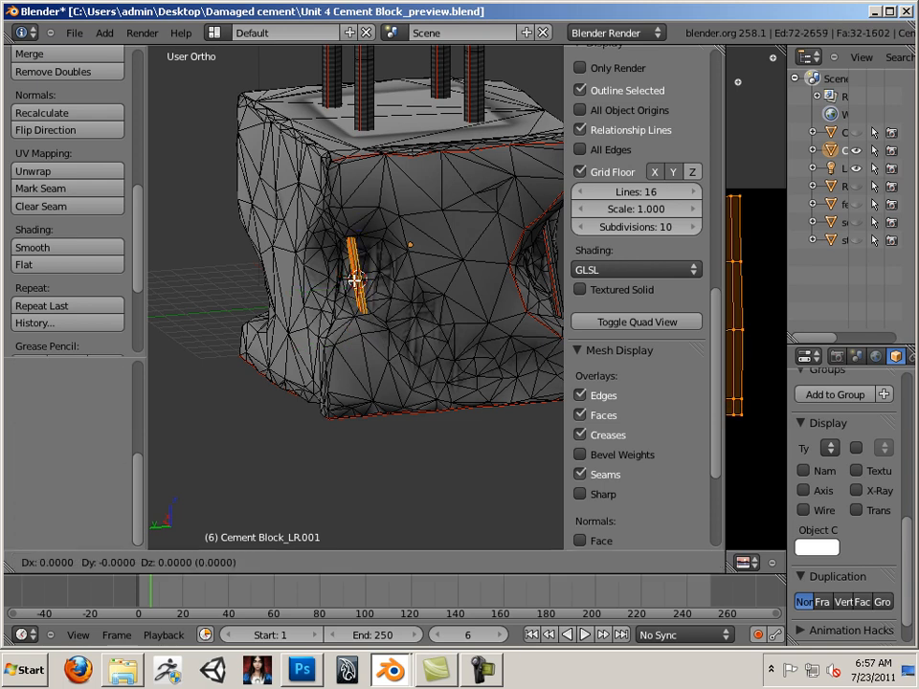
{"action": "left_click", "coordinate": [355, 280]}
Move the duplicated rod along the global X and Z axes toward the adjoining side of the damaged corner.
{"action": "middle_click_drag", "start_coordinate": [264, 301], "coordinate": [504, 322]}
{"action": "key", "text": "g"}
{"action": "key", "text": "x"}
{"action": "left_click", "coordinate": [351, 304]}
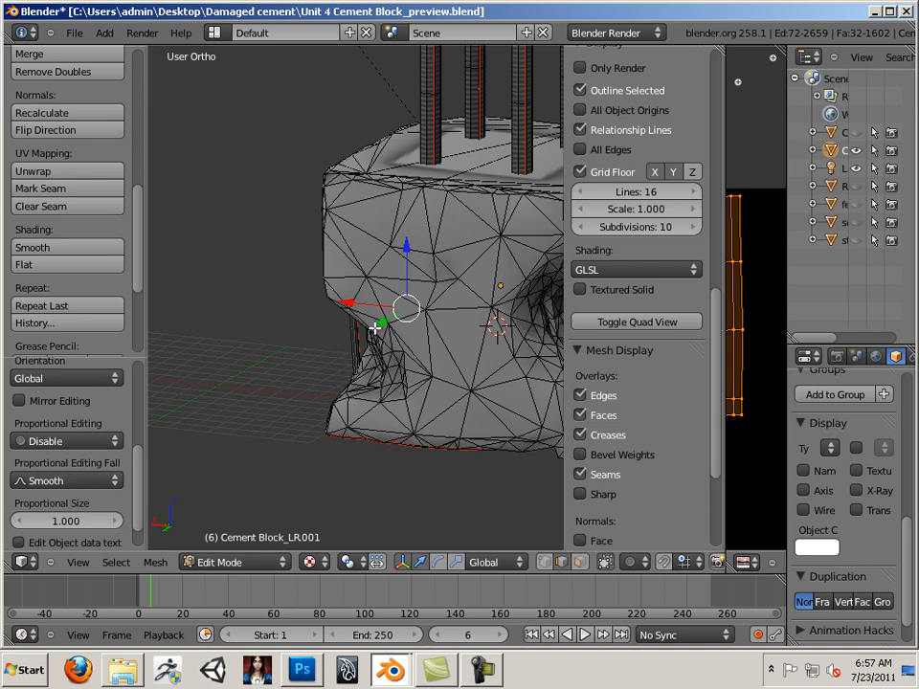
{"action": "key", "text": "g"}
{"action": "key", "text": "z"}
{"action": "left_click", "coordinate": [384, 324]}
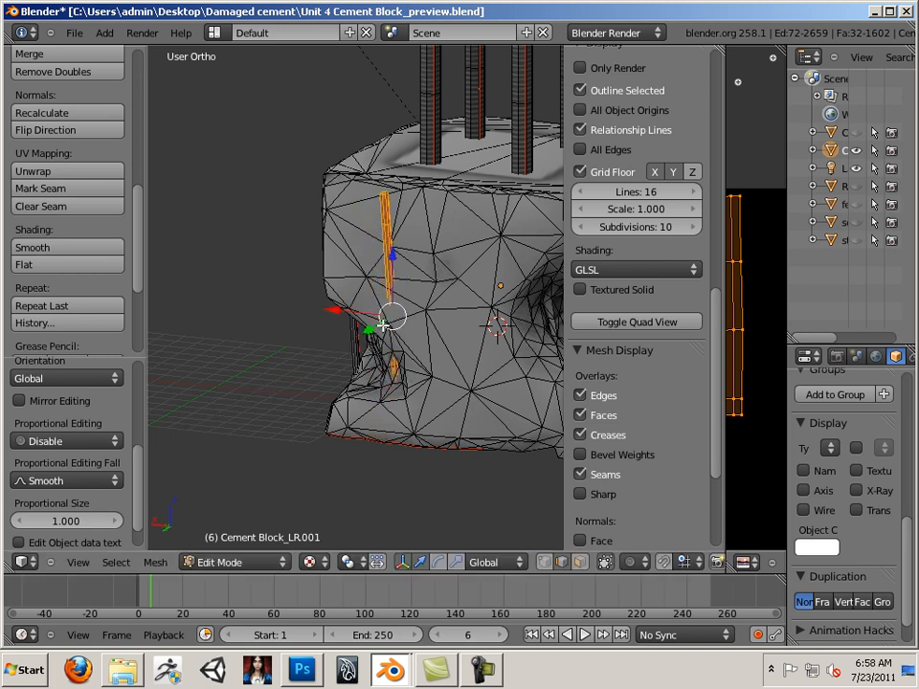
Tilt the duplicated rod with the rotate manipulator so it leans across the damaged corner's cavity.
{"action": "left_click", "coordinate": [419, 562]}
{"action": "left_click_drag", "start_coordinate": [450, 302], "coordinate": [453, 315]}
{"action": "left_click_drag", "start_coordinate": [363, 304], "coordinate": [365, 302]}
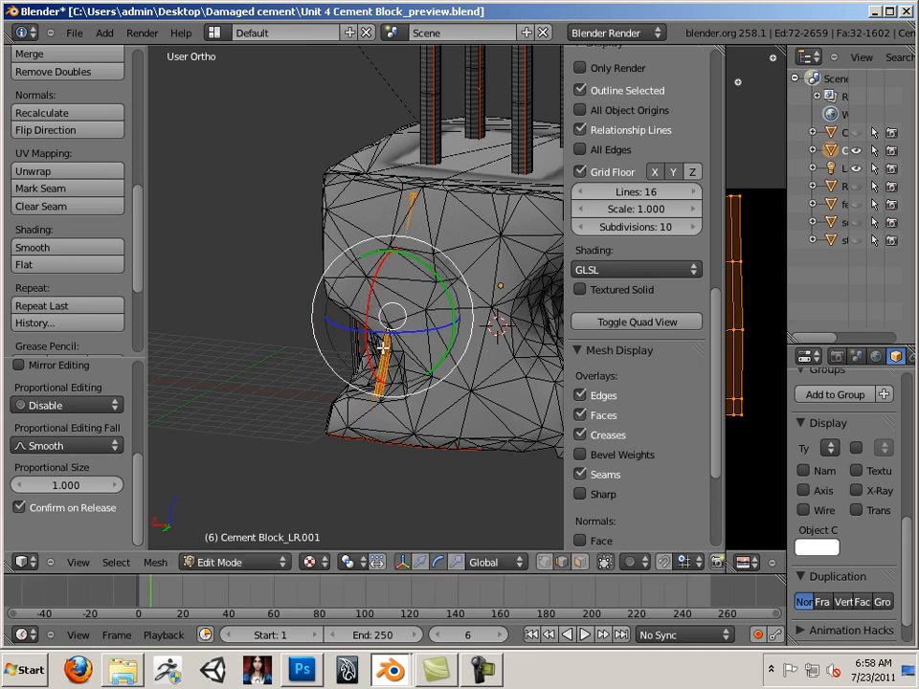
{"action": "left_click_drag", "start_coordinate": [371, 321], "coordinate": [318, 314]}
Fine-tune the tilted rod's position beside the first rod in the cavity and deselect everything.
{"action": "scroll", "coordinate": [413, 382], "scroll_direction": "up", "scroll_amount": 5}
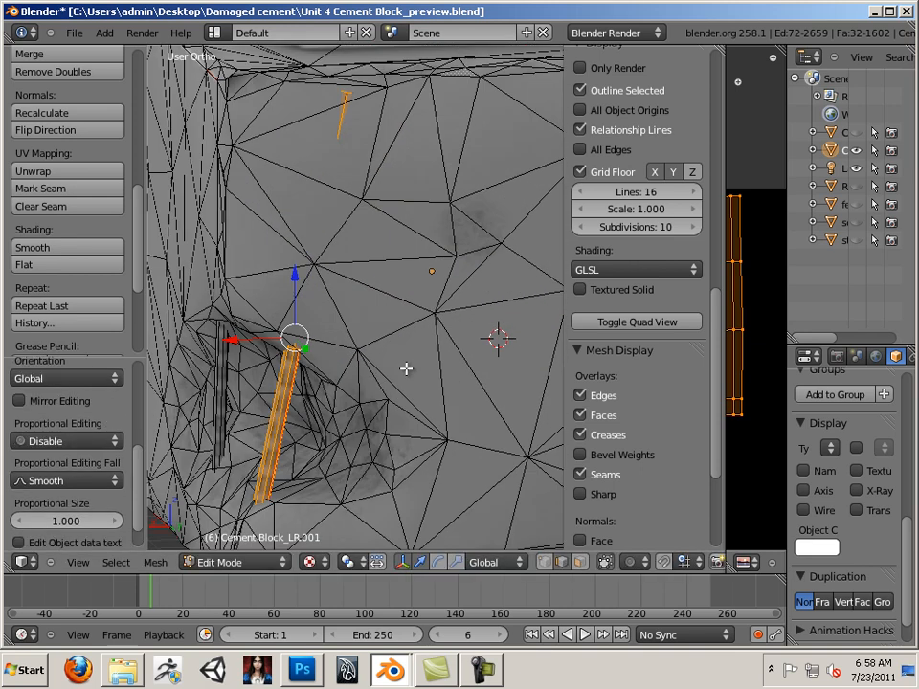
{"action": "middle_click_drag", "start_coordinate": [422, 356], "coordinate": [431, 367]}
{"action": "middle_click_drag", "start_coordinate": [469, 267], "coordinate": [424, 360]}
{"action": "left_click_drag", "start_coordinate": [360, 318], "coordinate": [400, 332]}
{"action": "key", "text": "a"}
{"action": "scroll", "coordinate": [287, 390], "scroll_direction": "down", "scroll_amount": 4}
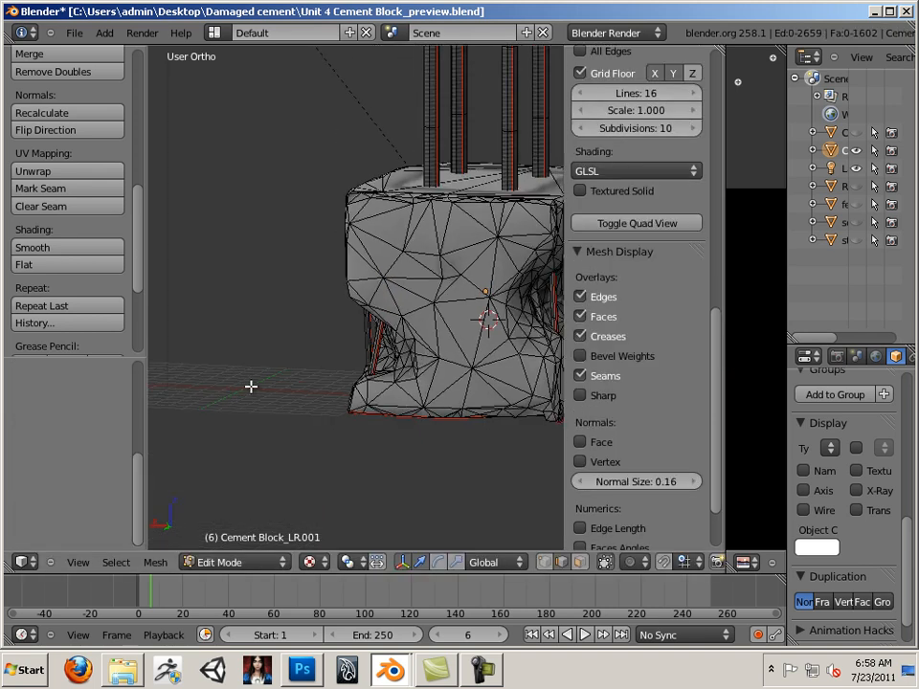
Return to Object Mode and check both rods in the damaged corner.
{"action": "middle_click_drag", "start_coordinate": [250, 387], "coordinate": [430, 330]}
{"action": "key", "text": "Tab"}
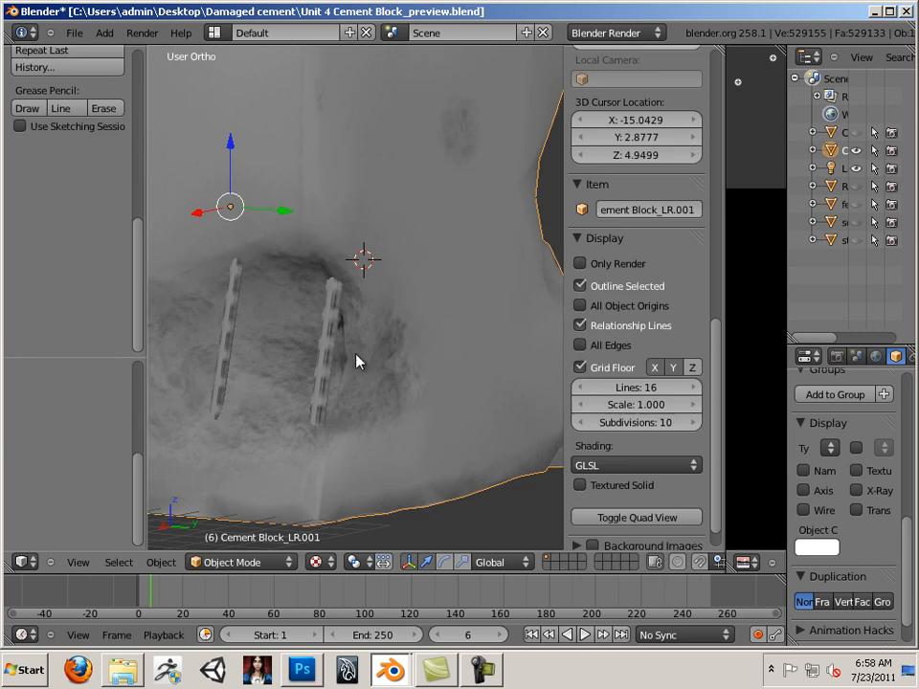
{"action": "scroll", "coordinate": [343, 363], "scroll_direction": "down", "scroll_amount": 3}
{"action": "middle_click_drag", "start_coordinate": [447, 421], "coordinate": [240, 427]}
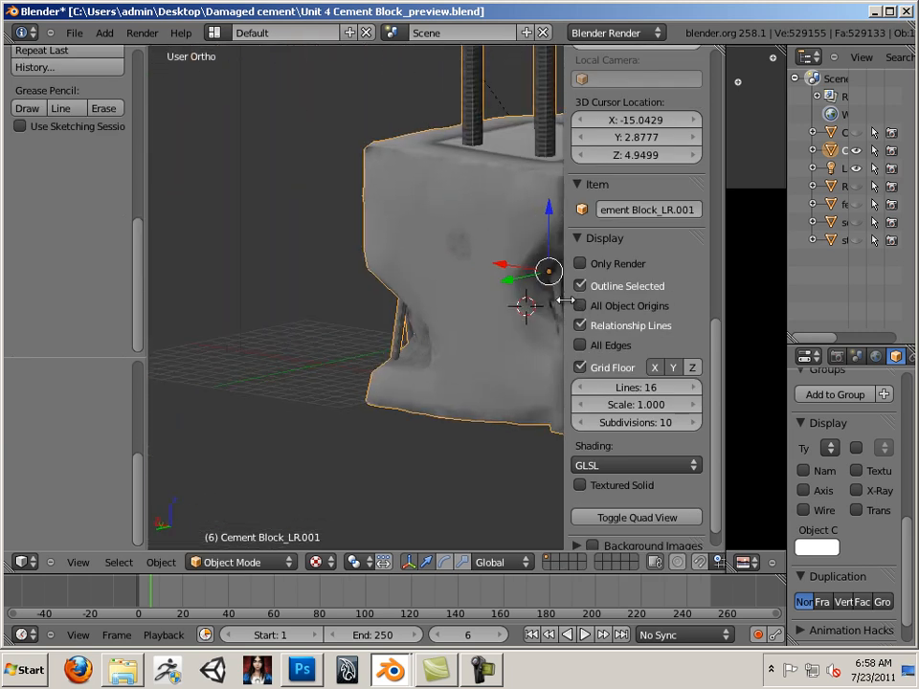
Widen the outliner and properties area and show the block's texture settings with the texture slot list.
{"action": "left_click_drag", "start_coordinate": [560, 302], "coordinate": [251, 293]}
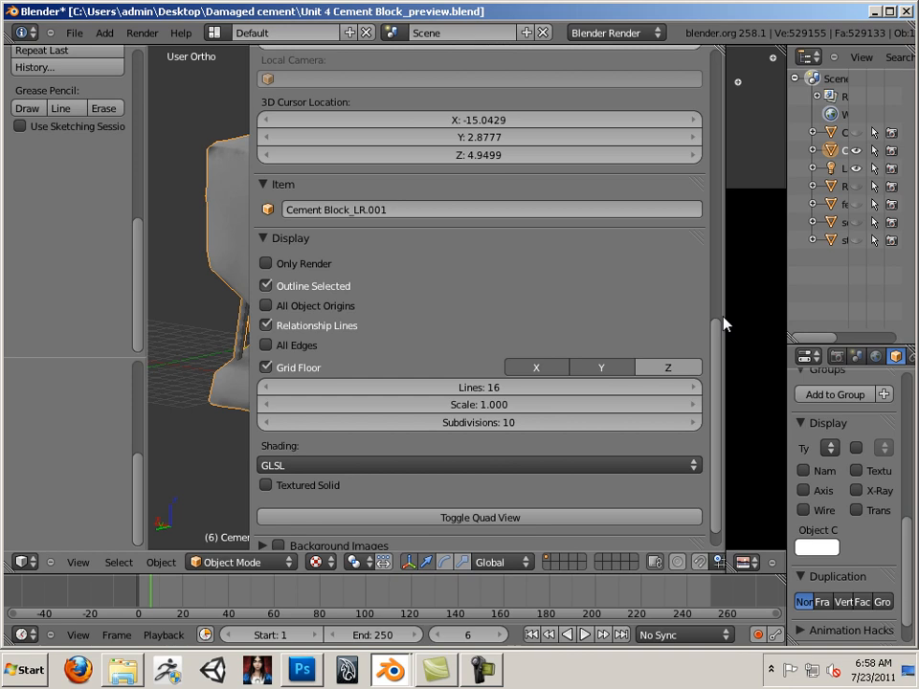
{"action": "left_click_drag", "start_coordinate": [726, 316], "coordinate": [496, 315]}
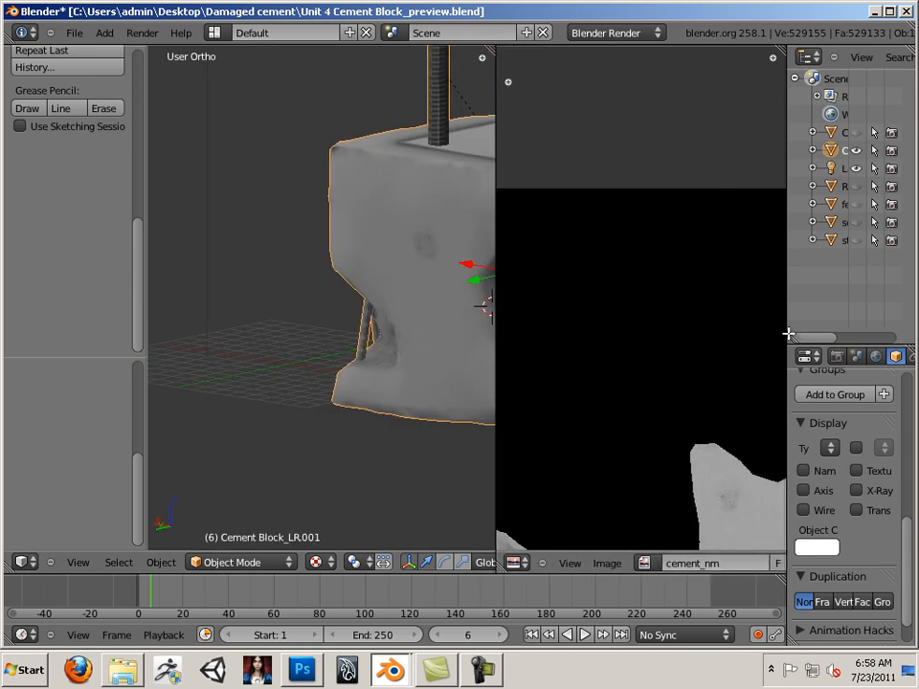
{"action": "left_click_drag", "start_coordinate": [785, 333], "coordinate": [576, 325]}
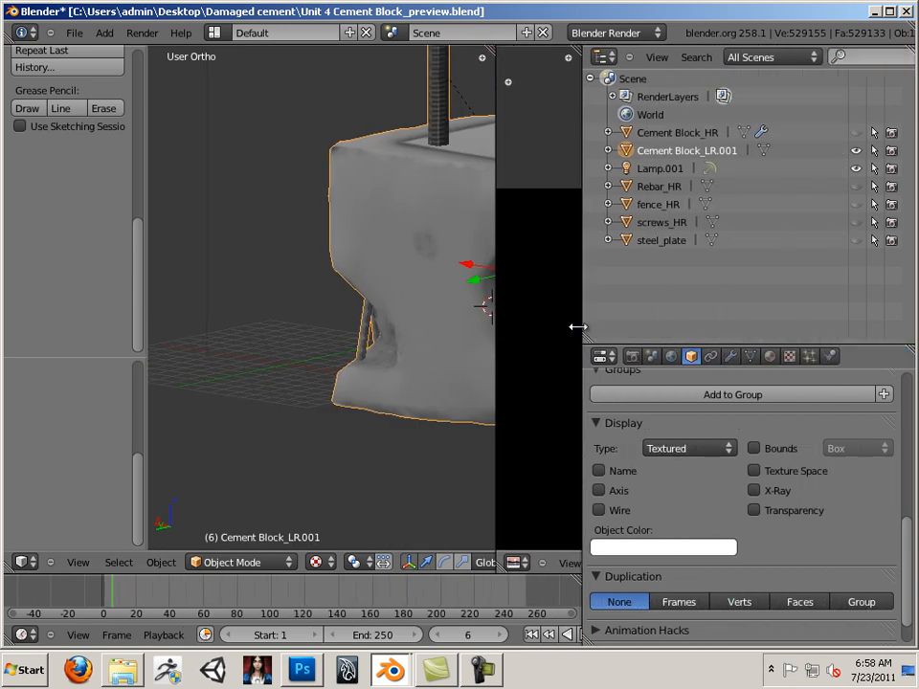
{"action": "left_click", "coordinate": [786, 356]}
{"action": "scroll", "coordinate": [807, 418], "scroll_direction": "up", "scroll_amount": 8}
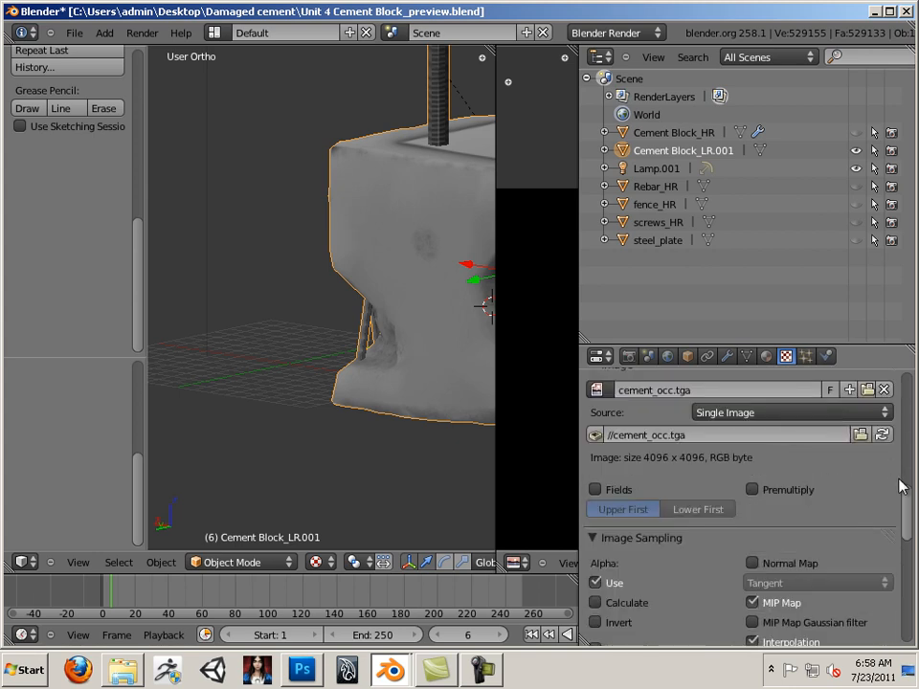
{"action": "scroll", "coordinate": [900, 487], "scroll_direction": "up", "scroll_amount": 10}
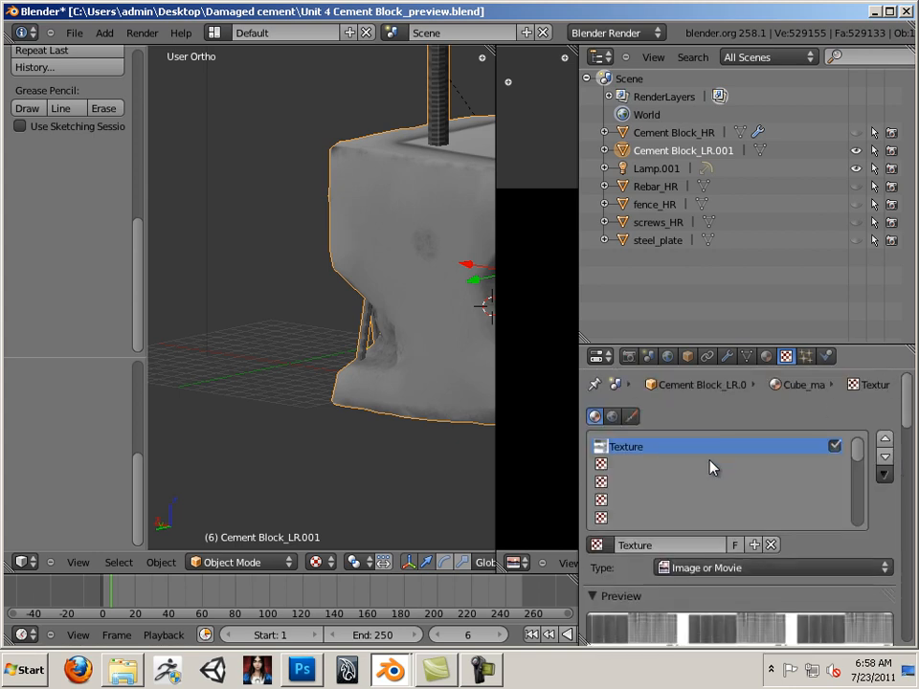
Add a new texture in the second slot of the block's material and set its type to Image or Movie.
{"action": "left_click", "coordinate": [714, 464]}
{"action": "left_click", "coordinate": [708, 546]}
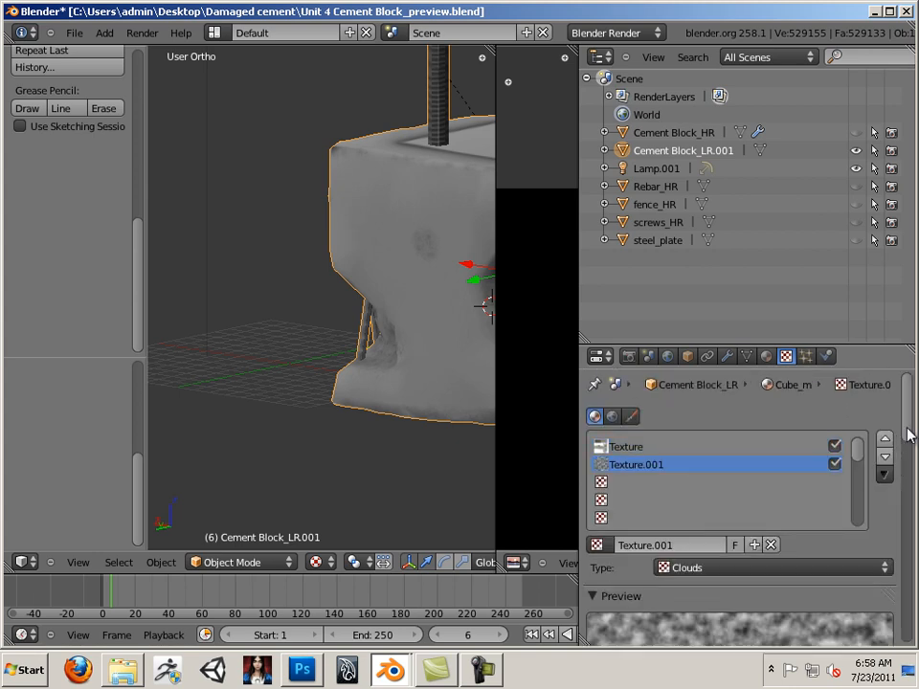
{"action": "left_click_drag", "start_coordinate": [909, 433], "coordinate": [837, 471]}
{"action": "left_click", "coordinate": [836, 462]}
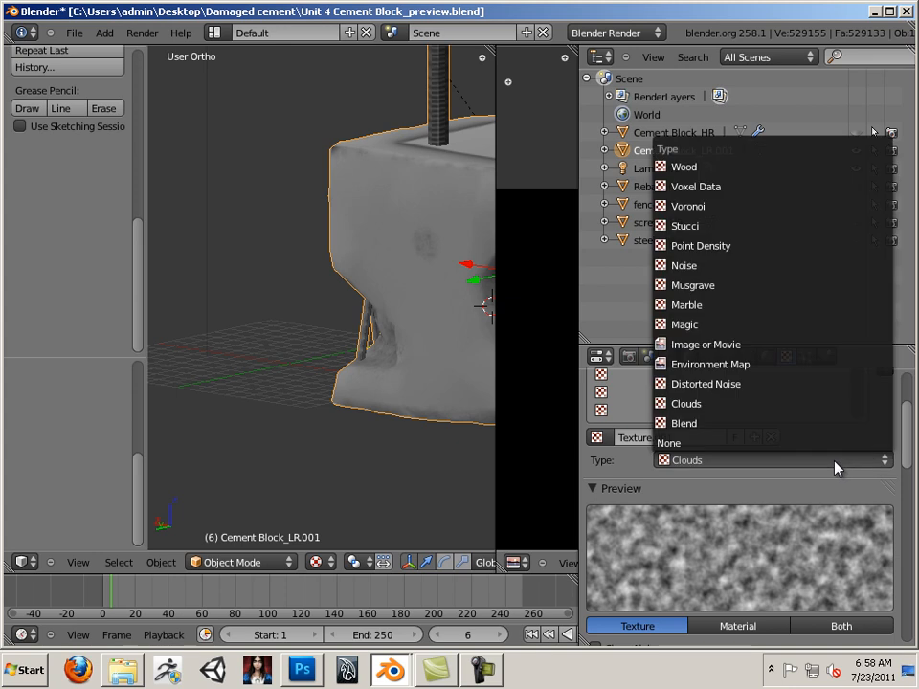
{"action": "left_click", "coordinate": [732, 346]}
Load cement_nm.tga as the image of the new texture.
{"action": "left_click_drag", "start_coordinate": [908, 420], "coordinate": [916, 496]}
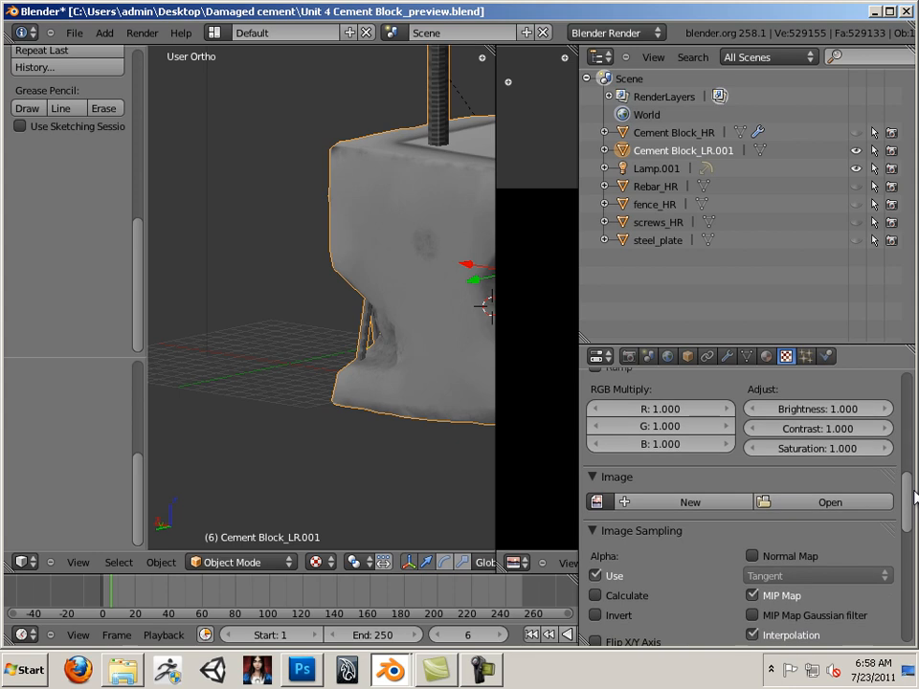
{"action": "left_click", "coordinate": [829, 502]}
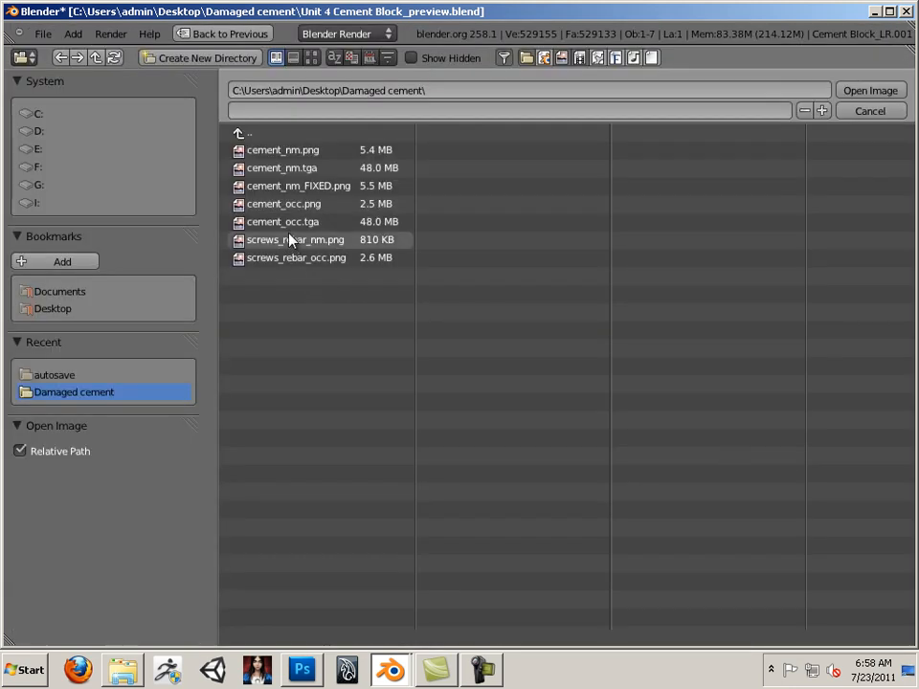
{"action": "left_click", "coordinate": [287, 168]}
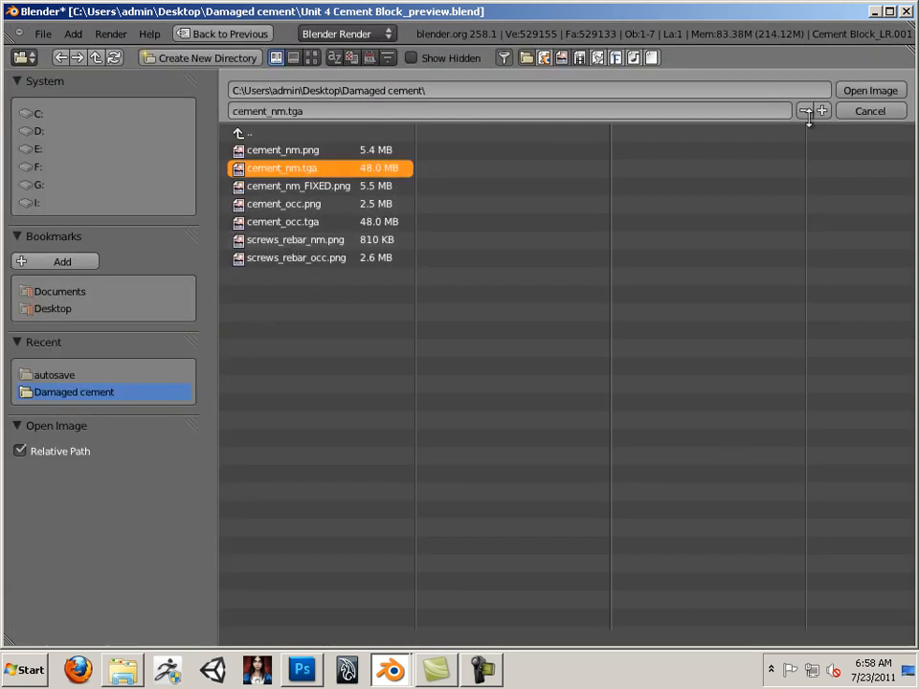
{"action": "key", "text": "Return"}
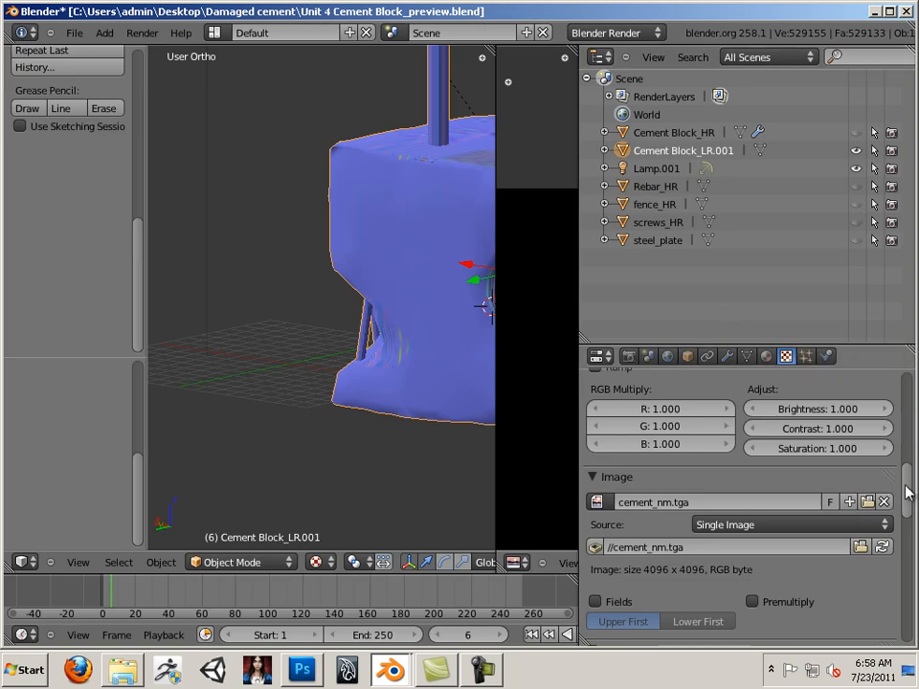
Make the new texture influence Normal instead of Color and check the rod cavity's shading.
{"action": "left_click_drag", "start_coordinate": [909, 490], "coordinate": [915, 601]}
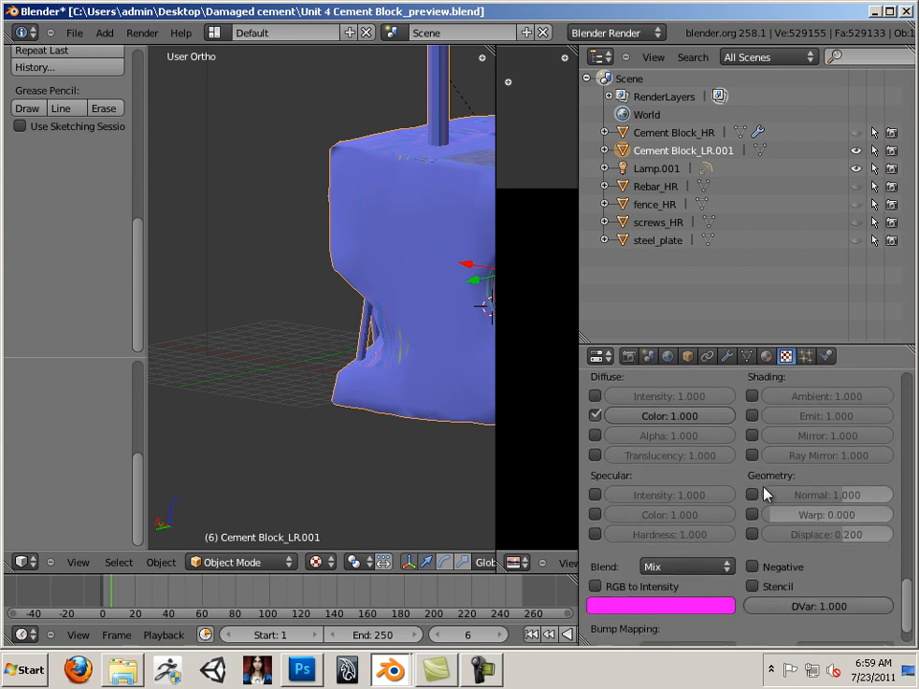
{"action": "left_click", "coordinate": [753, 496]}
{"action": "left_click", "coordinate": [596, 415]}
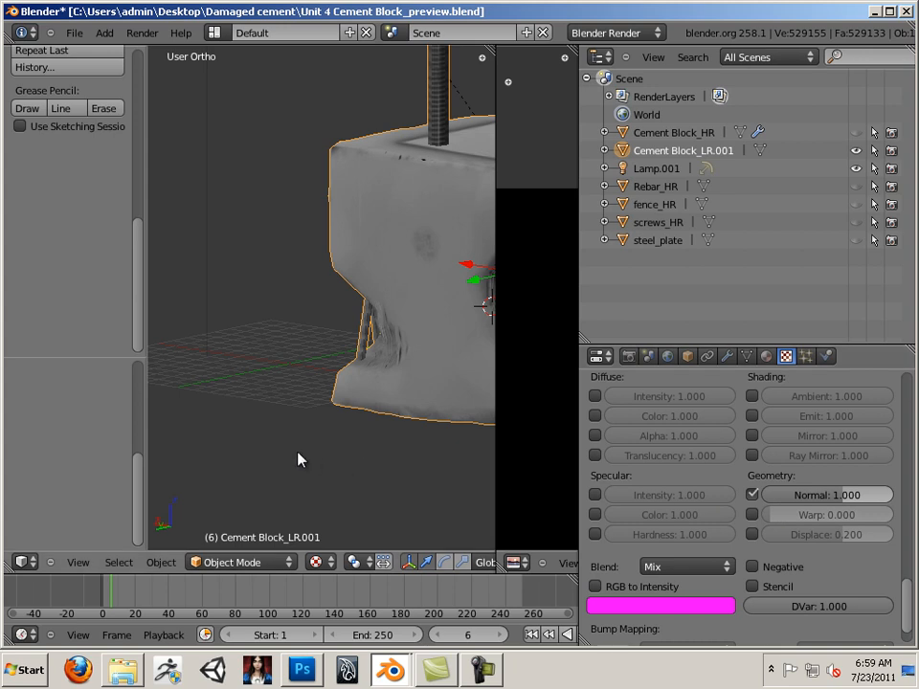
{"action": "middle_click_drag", "start_coordinate": [298, 459], "coordinate": [599, 456]}
{"action": "scroll", "coordinate": [333, 399], "scroll_direction": "up", "scroll_amount": 3}
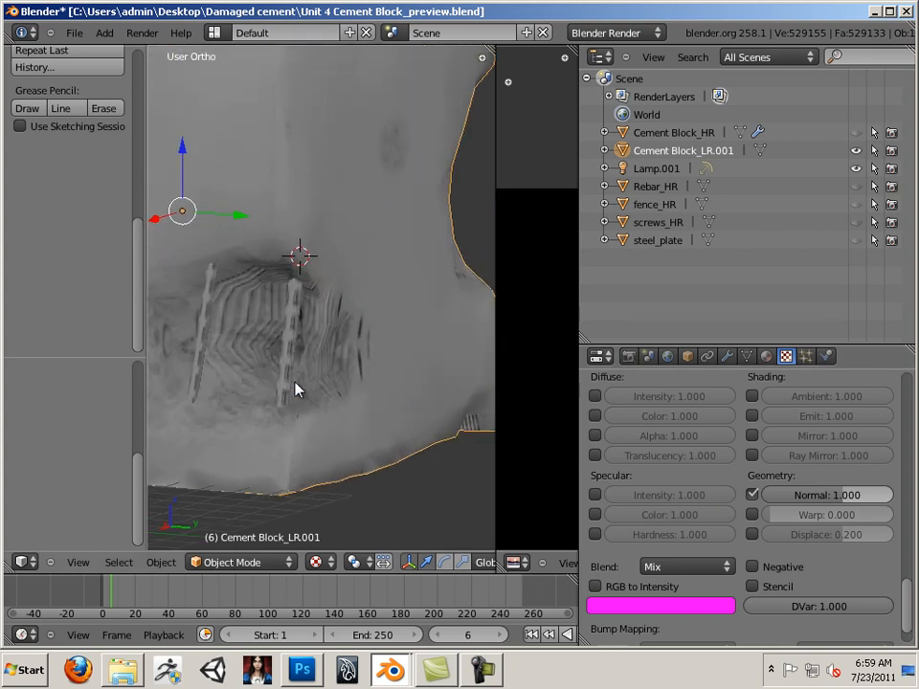
{"action": "middle_click_drag", "start_coordinate": [295, 388], "coordinate": [445, 425]}
Set the normal texture's mapping coordinates to UV.
{"action": "left_click_drag", "start_coordinate": [907, 590], "coordinate": [878, 462]}
{"action": "scroll", "coordinate": [873, 451], "scroll_direction": "up", "scroll_amount": 2}
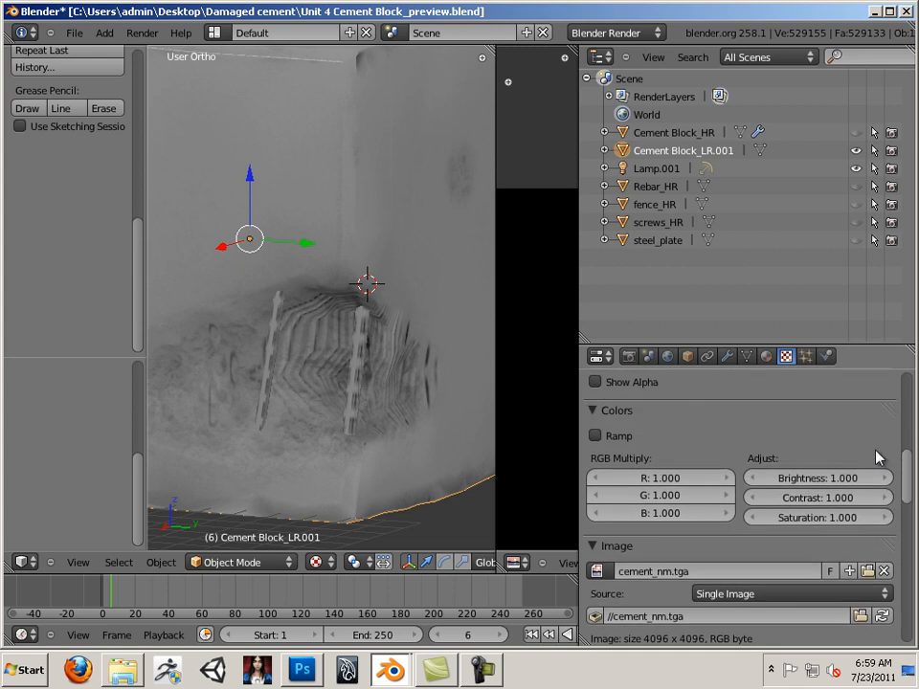
{"action": "scroll", "coordinate": [866, 461], "scroll_direction": "down", "scroll_amount": 4}
{"action": "scroll", "coordinate": [871, 493], "scroll_direction": "down", "scroll_amount": 8}
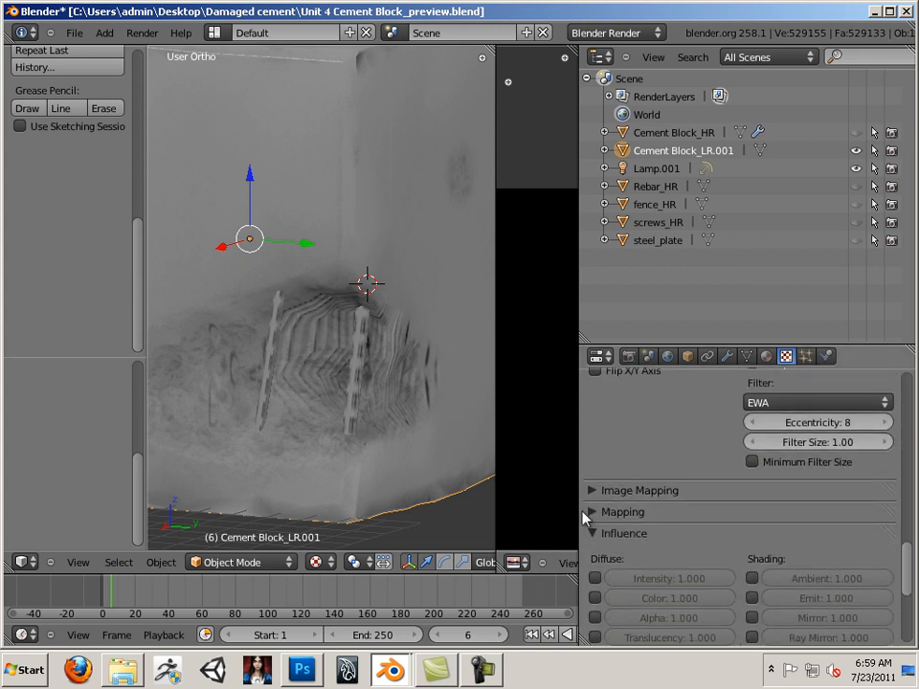
{"action": "left_click", "coordinate": [594, 516]}
{"action": "left_click", "coordinate": [699, 537]}
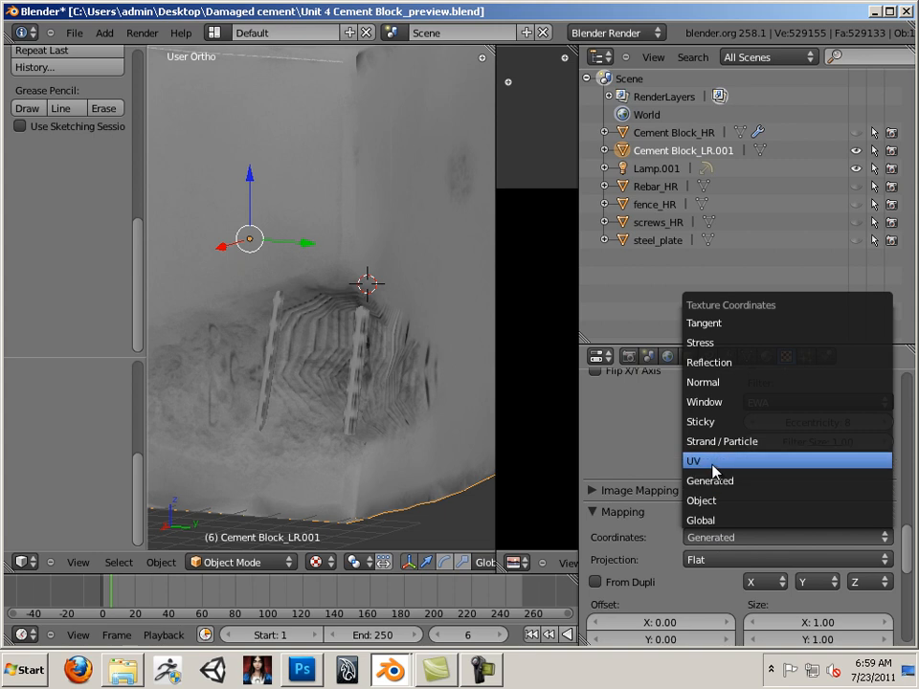
{"action": "left_click", "coordinate": [713, 463]}
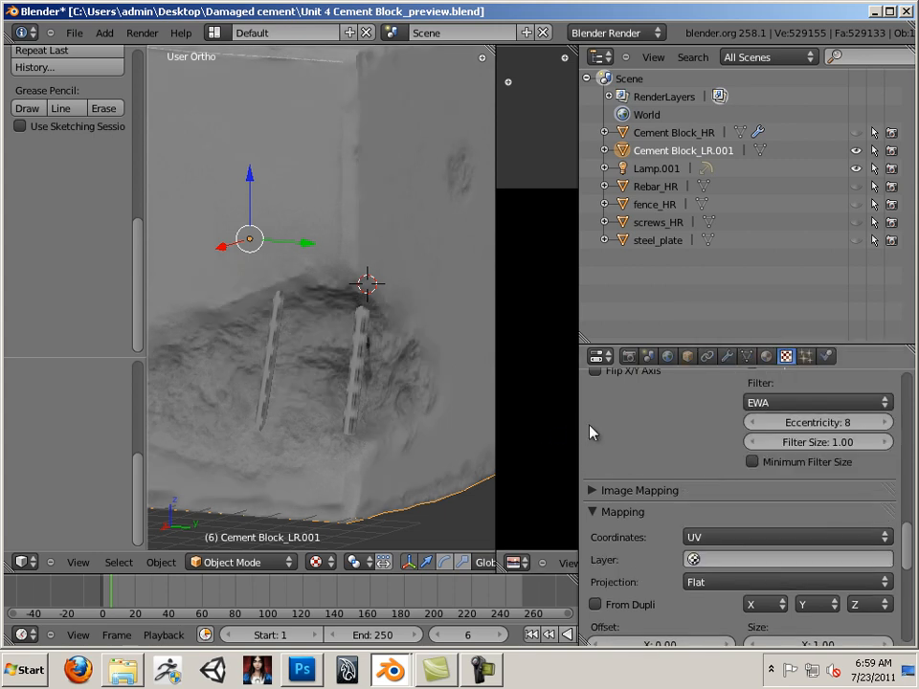
Narrow the properties area and image editor to enlarge the 3D view, and hide its sidebar.
{"action": "left_click_drag", "start_coordinate": [580, 427], "coordinate": [833, 421]}
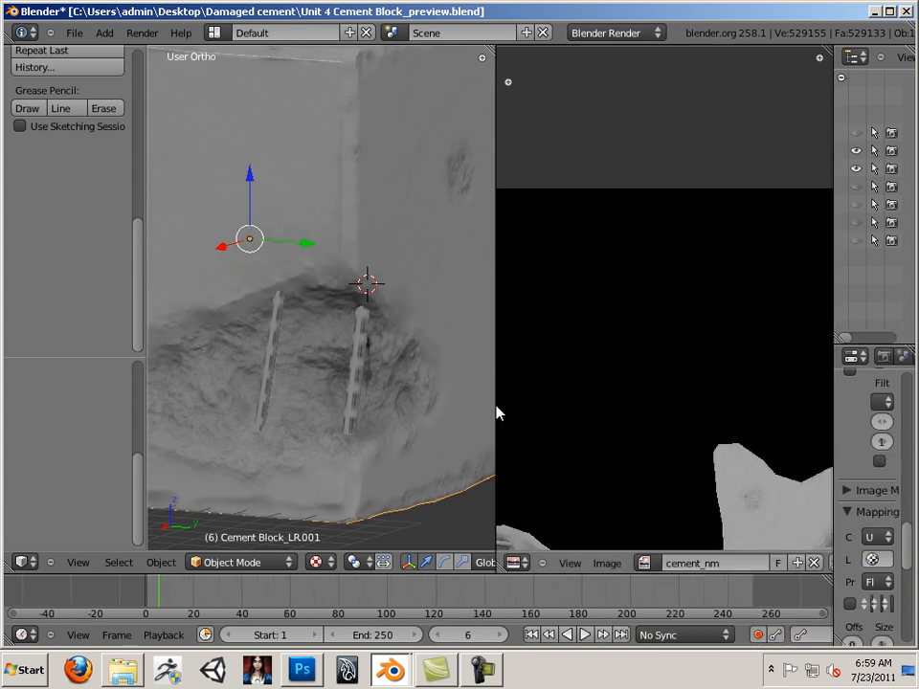
{"action": "left_click_drag", "start_coordinate": [496, 406], "coordinate": [799, 421]}
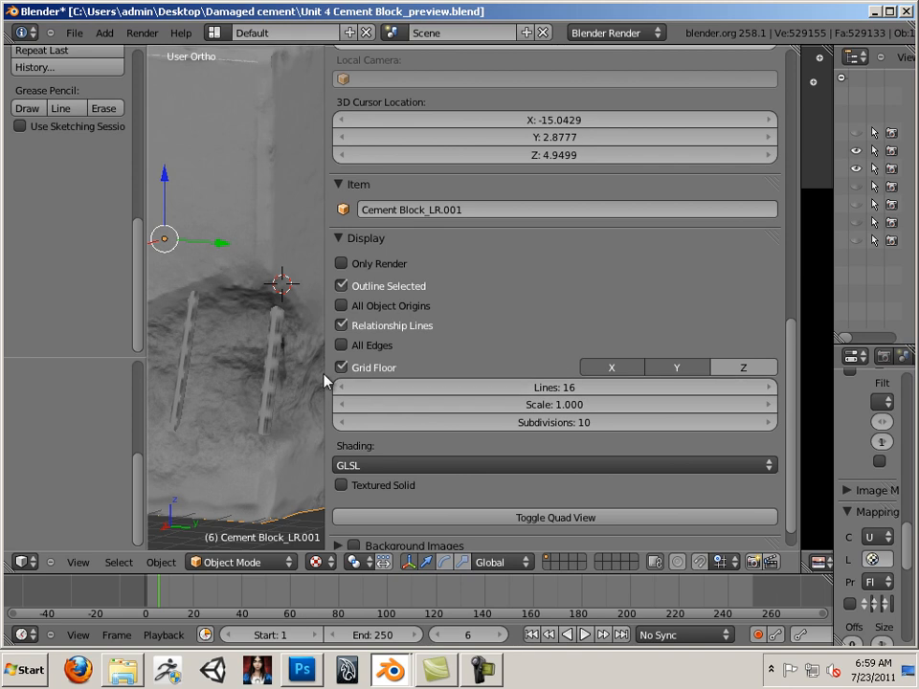
{"action": "key", "text": "n"}
Examine the normal-mapped block from several sides, including the cavities, rods and damaged corners.
{"action": "scroll", "coordinate": [341, 376], "scroll_direction": "down", "scroll_amount": 3}
{"action": "middle_click_drag", "start_coordinate": [347, 380], "coordinate": [431, 270]}
{"action": "scroll", "coordinate": [435, 419], "scroll_direction": "up", "scroll_amount": 5}
{"action": "scroll", "coordinate": [513, 401], "scroll_direction": "up", "scroll_amount": 1}
{"action": "middle_click_drag", "start_coordinate": [342, 353], "coordinate": [520, 407]}
{"action": "middle_click_drag", "start_coordinate": [519, 408], "coordinate": [484, 322], "text": "shift"}
{"action": "middle_click_drag", "start_coordinate": [485, 321], "coordinate": [196, 320], "text": "ctrl"}
{"action": "middle_click_drag", "start_coordinate": [392, 344], "coordinate": [305, 388]}
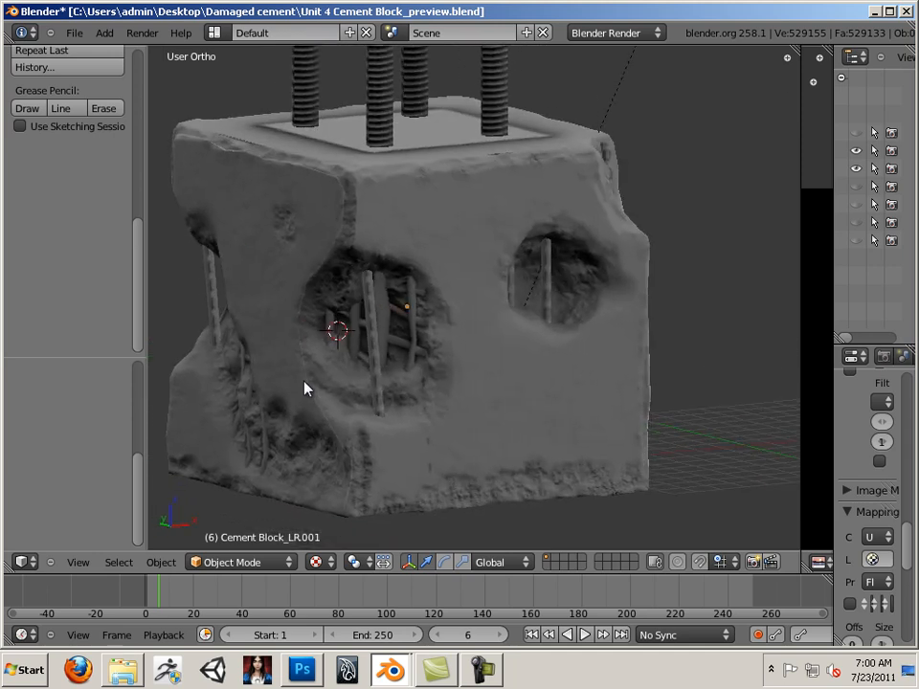
{"action": "middle_click_drag", "start_coordinate": [367, 397], "coordinate": [684, 417]}
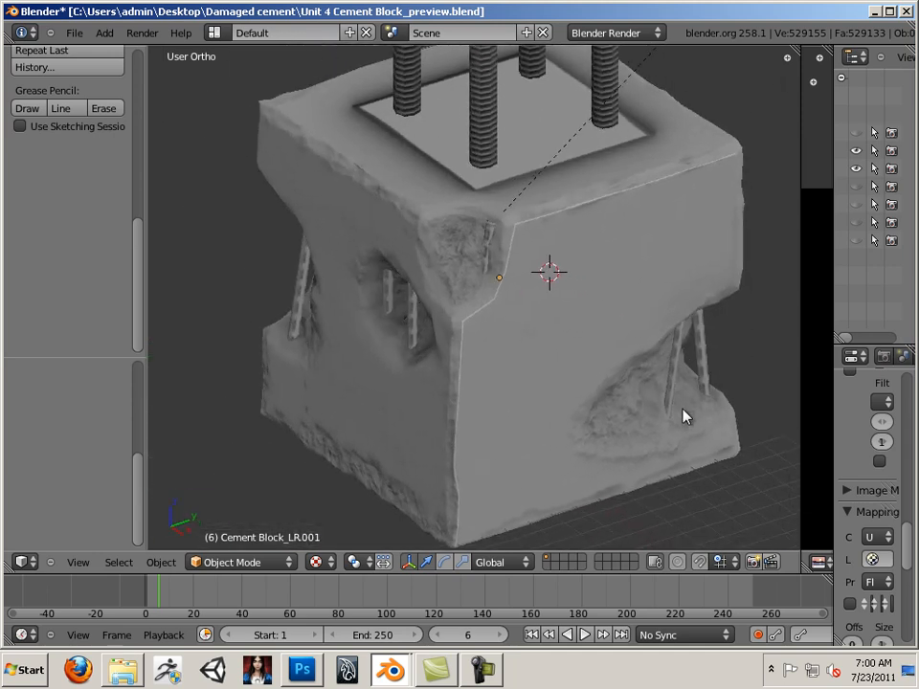
Examine the UV seam along the block's vertical edge up close and from a distance.
{"action": "middle_click_drag", "start_coordinate": [547, 375], "coordinate": [558, 353]}
{"action": "scroll", "coordinate": [533, 348], "scroll_direction": "up", "scroll_amount": 5}
{"action": "scroll", "coordinate": [533, 349], "scroll_direction": "up", "scroll_amount": 10}
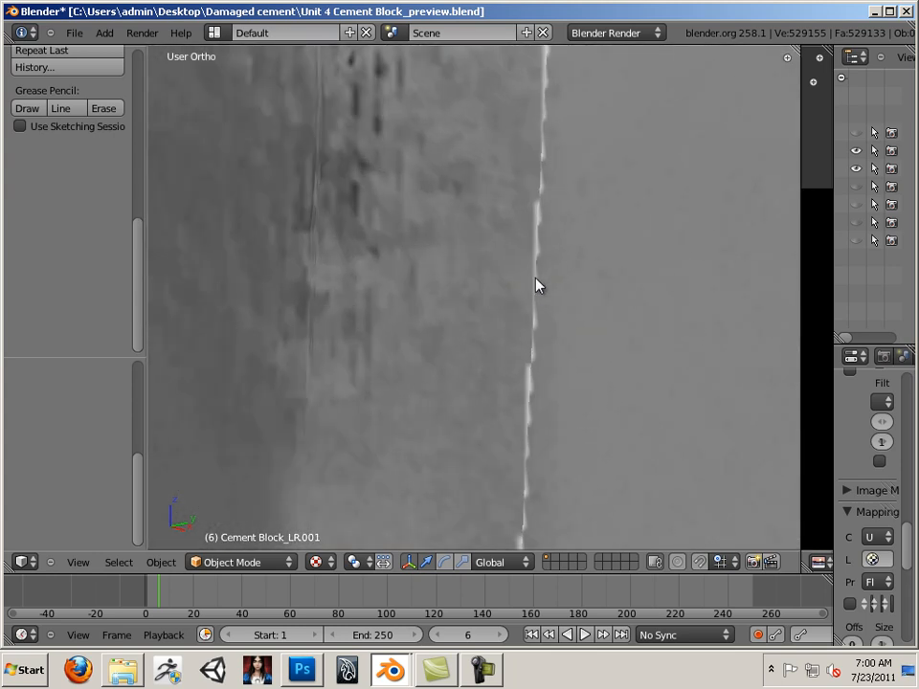
{"action": "scroll", "coordinate": [536, 307], "scroll_direction": "down", "scroll_amount": 3}
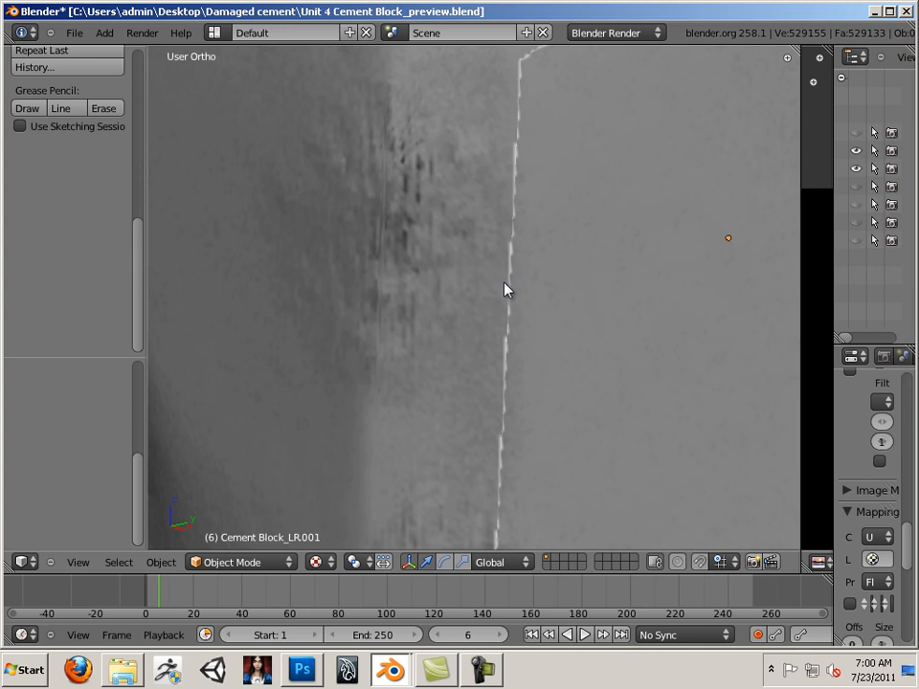
{"action": "scroll", "coordinate": [512, 293], "scroll_direction": "down", "scroll_amount": 3}
{"action": "scroll", "coordinate": [512, 293], "scroll_direction": "up", "scroll_amount": 4}
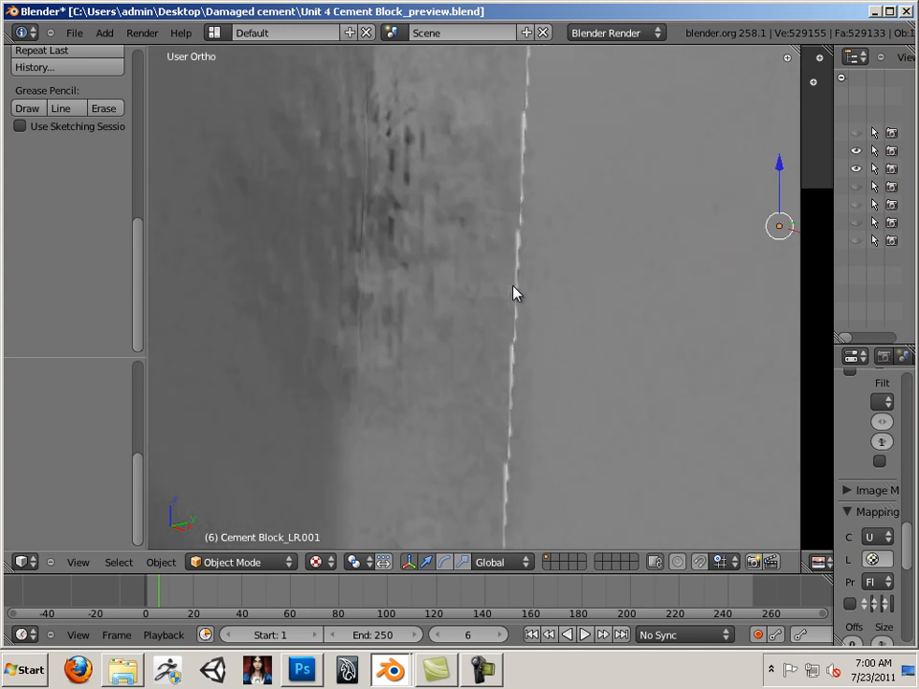
{"action": "scroll", "coordinate": [513, 293], "scroll_direction": "down", "scroll_amount": 6}
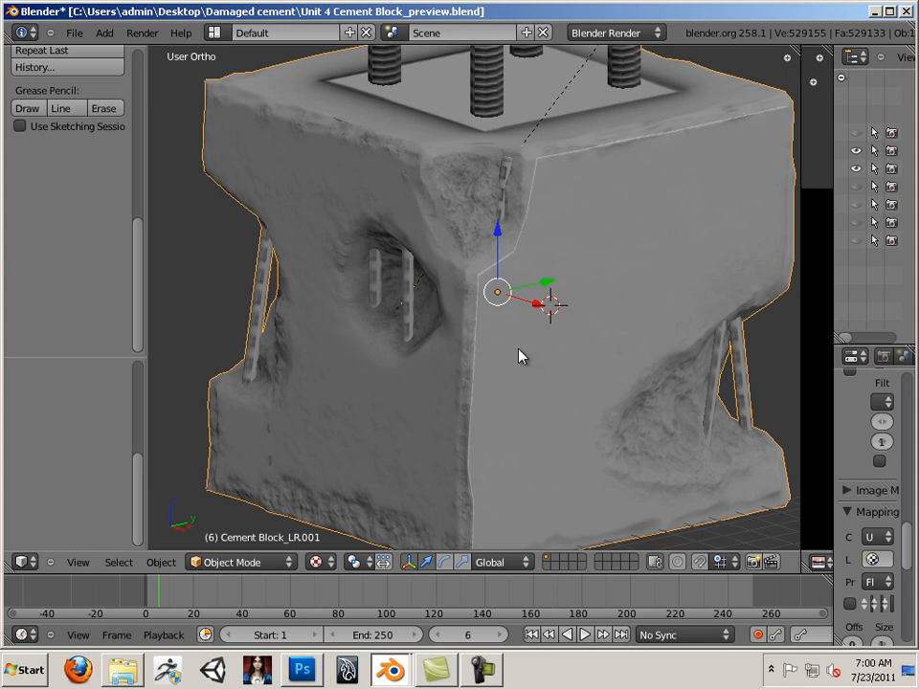
{"action": "middle_click_drag", "start_coordinate": [518, 356], "coordinate": [477, 343]}
{"action": "scroll", "coordinate": [520, 349], "scroll_direction": "up", "scroll_amount": 2}
{"action": "scroll", "coordinate": [544, 354], "scroll_direction": "down", "scroll_amount": 2}
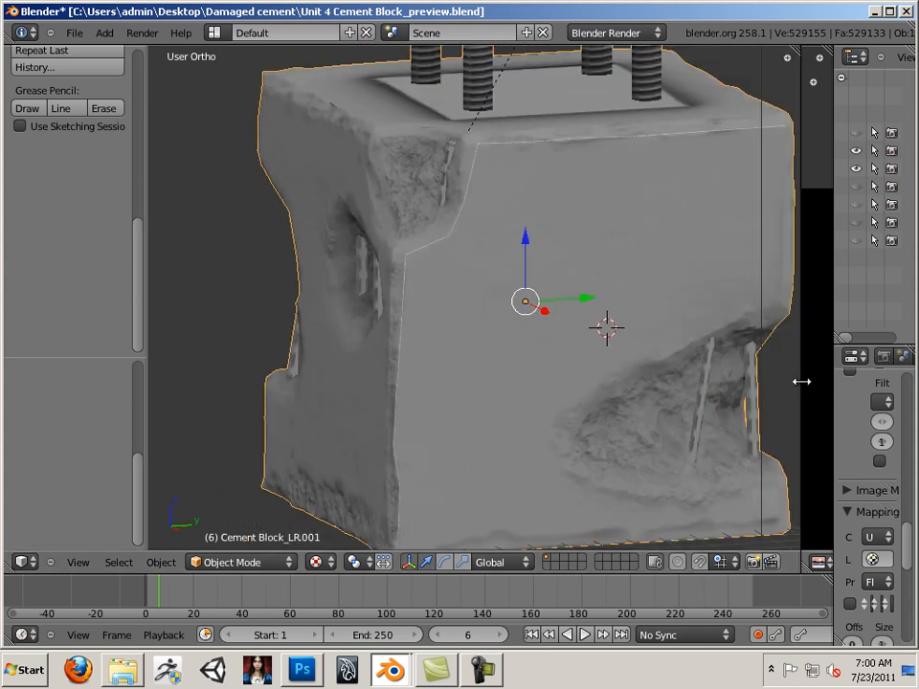
Widen the image editor and properties area, and disable the block material's occlusion texture to inspect the normal map alone.
{"action": "left_click_drag", "start_coordinate": [802, 382], "coordinate": [556, 380]}
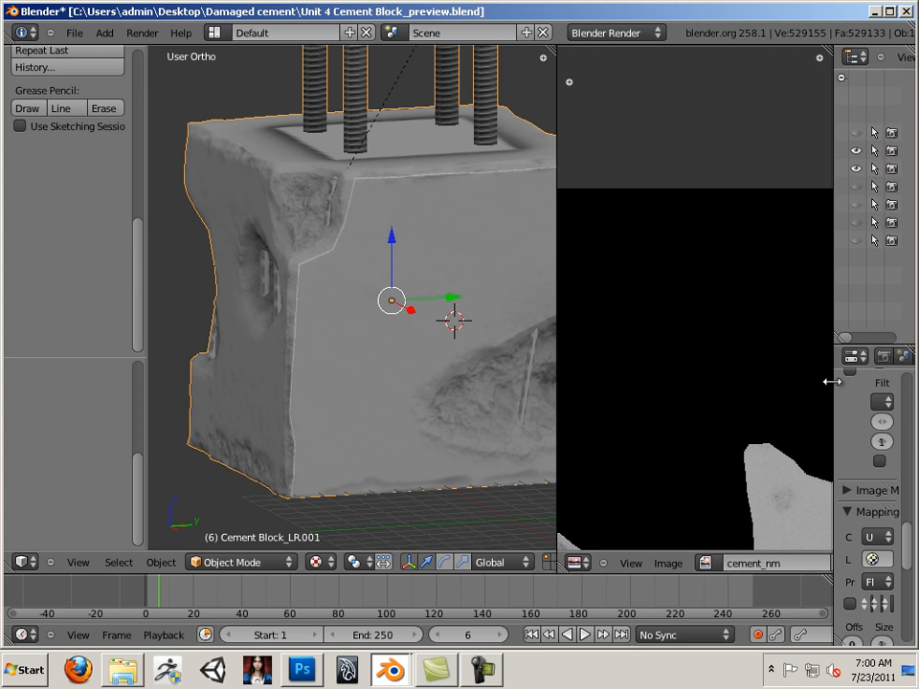
{"action": "left_click_drag", "start_coordinate": [829, 377], "coordinate": [593, 373]}
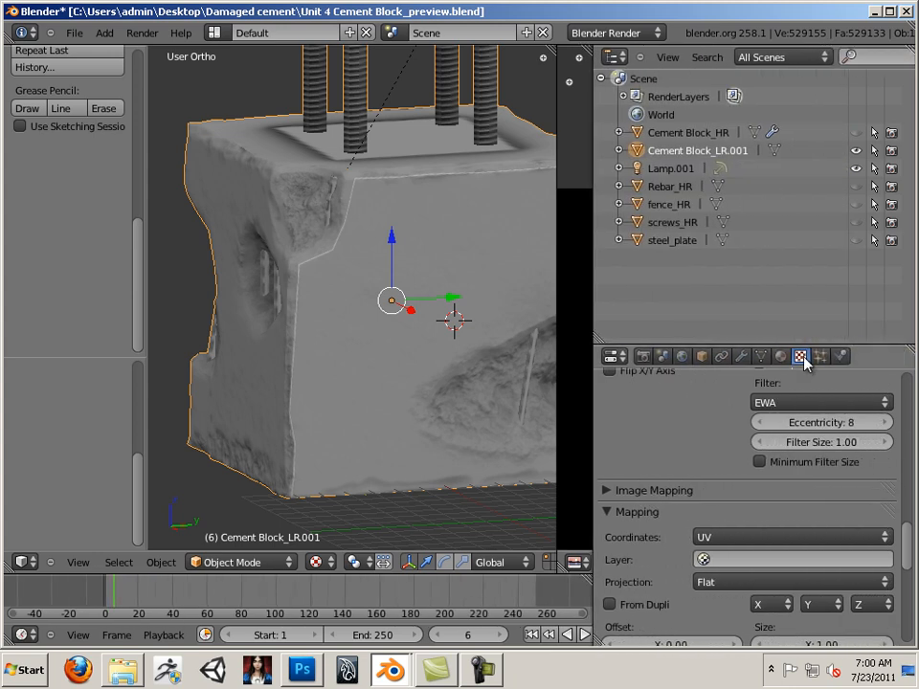
{"action": "left_click_drag", "start_coordinate": [909, 532], "coordinate": [905, 382]}
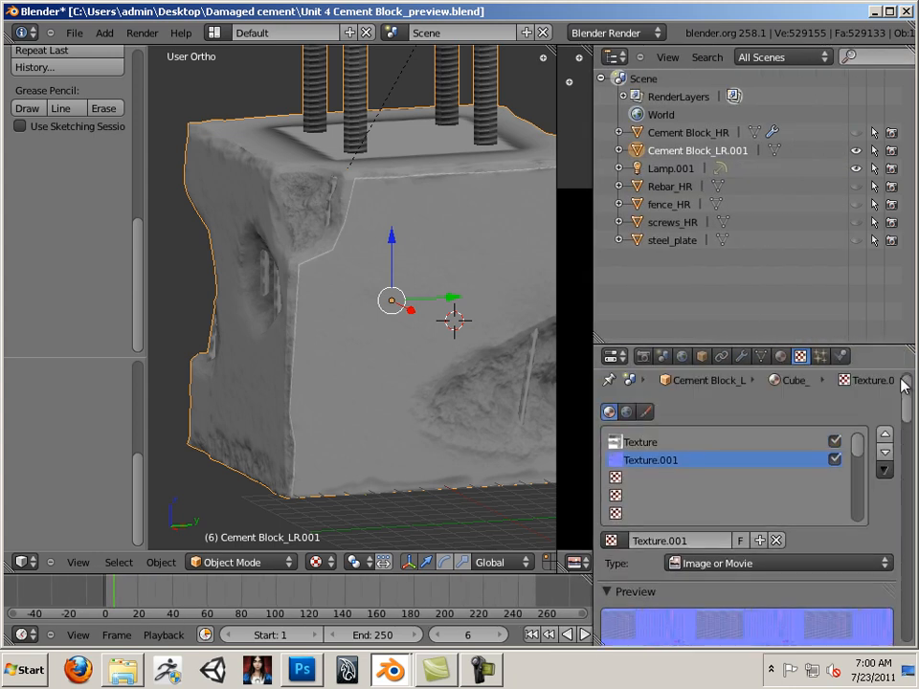
{"action": "left_click", "coordinate": [835, 446]}
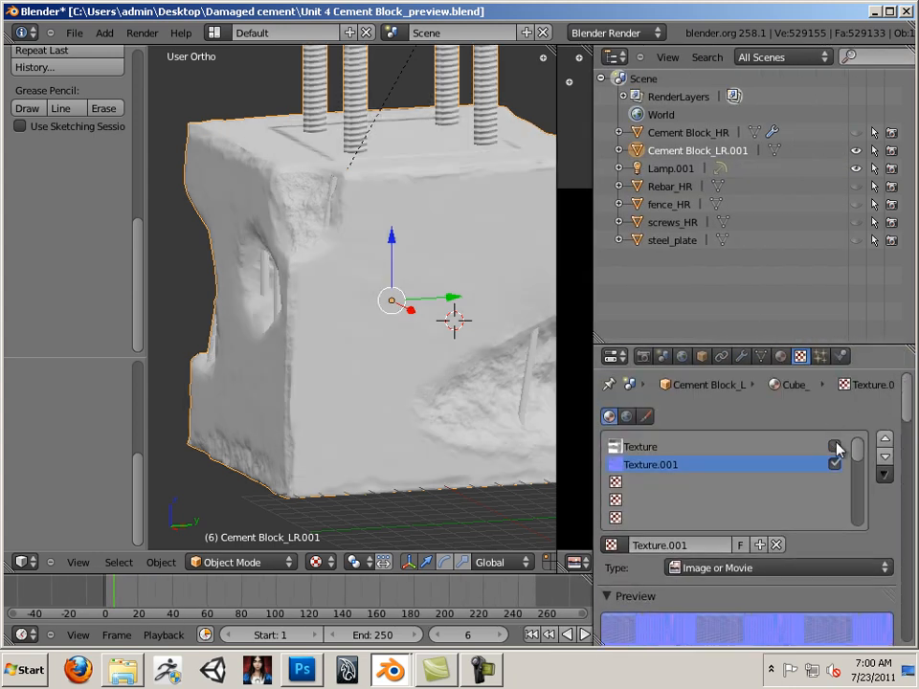
{"action": "scroll", "coordinate": [361, 351], "scroll_direction": "up", "scroll_amount": 5}
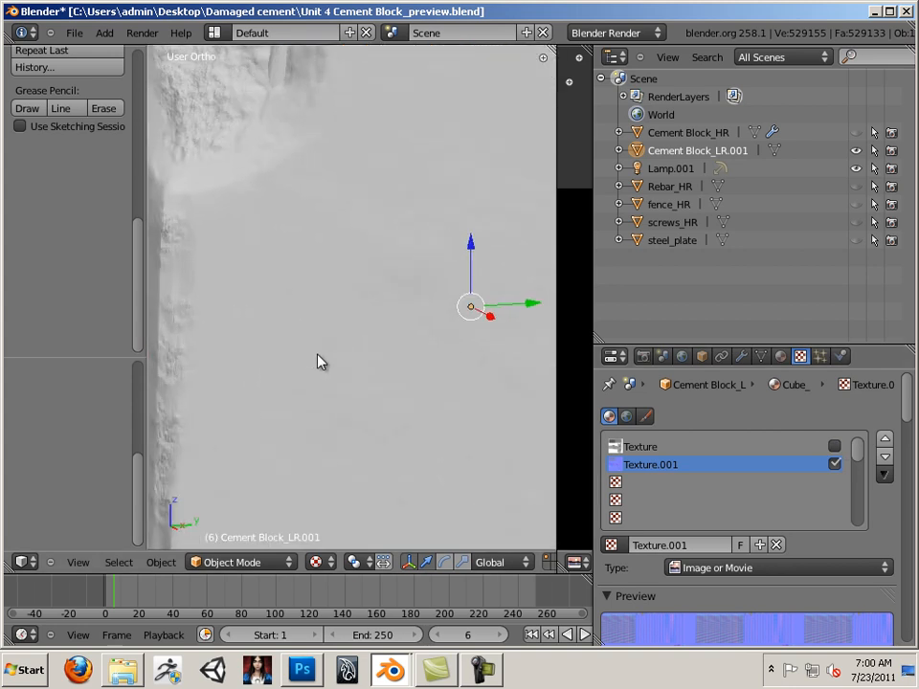
{"action": "middle_click_drag", "start_coordinate": [301, 346], "coordinate": [459, 402]}
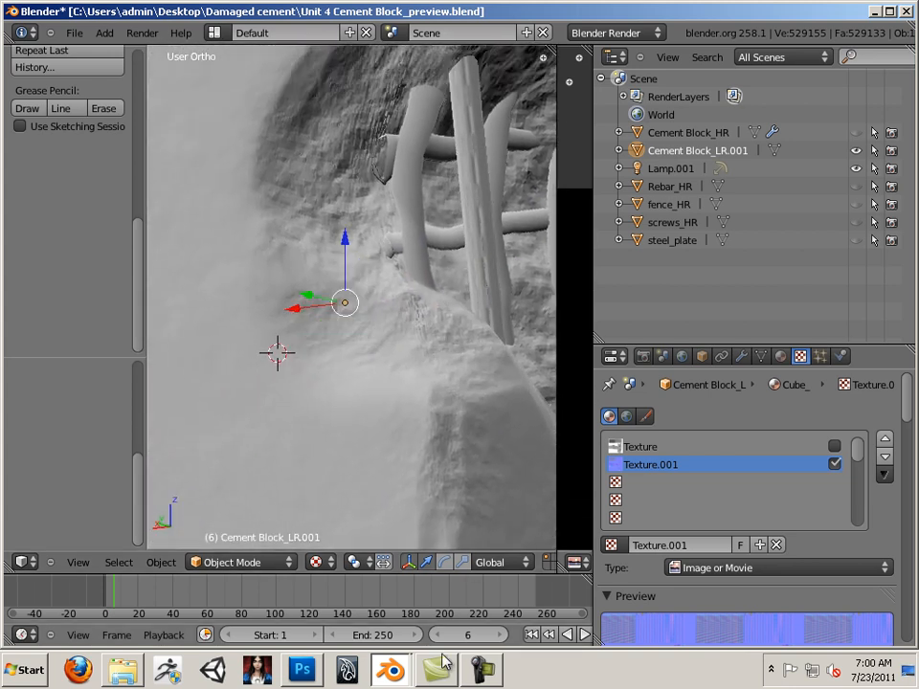
Switch to Photoshop and sample the cement's gray a3a3a3 in Rebar_occ_post_comp.psd as the foreground color.
{"action": "left_click", "coordinate": [318, 672]}
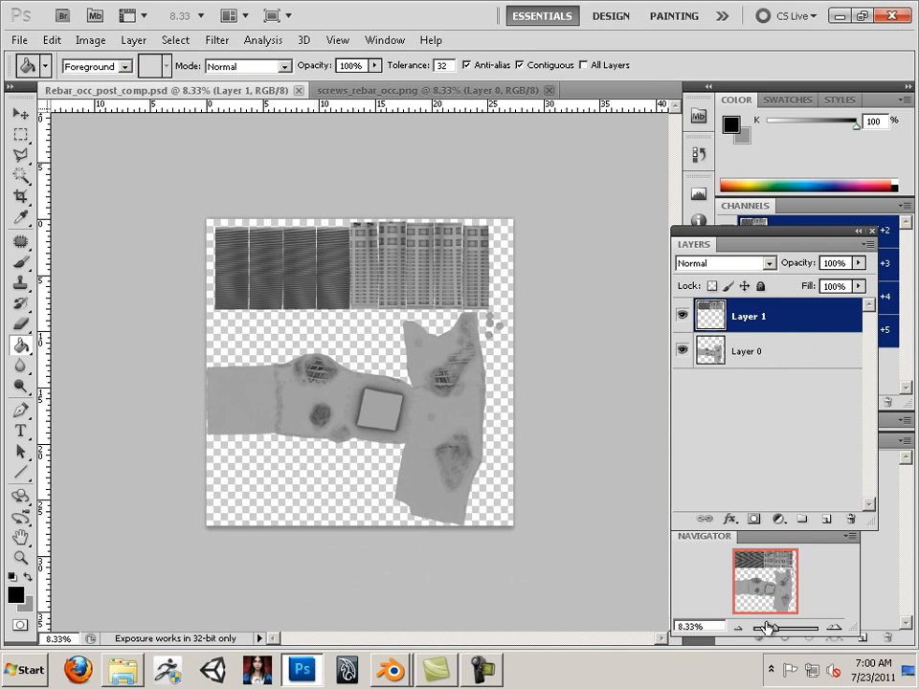
{"action": "left_click_drag", "start_coordinate": [777, 631], "coordinate": [789, 631]}
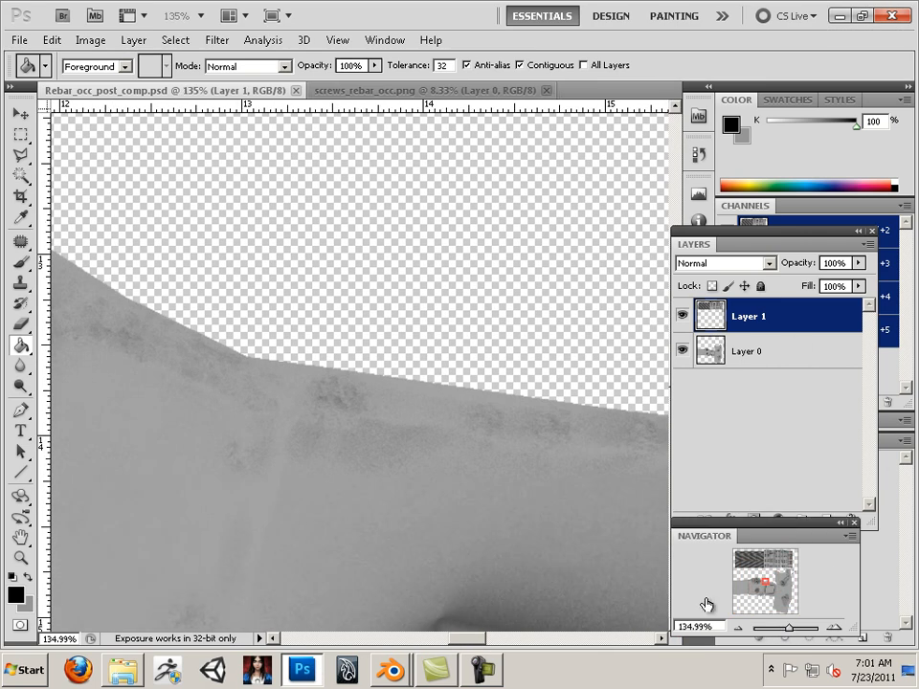
{"action": "left_click", "coordinate": [241, 493], "text": "alt"}
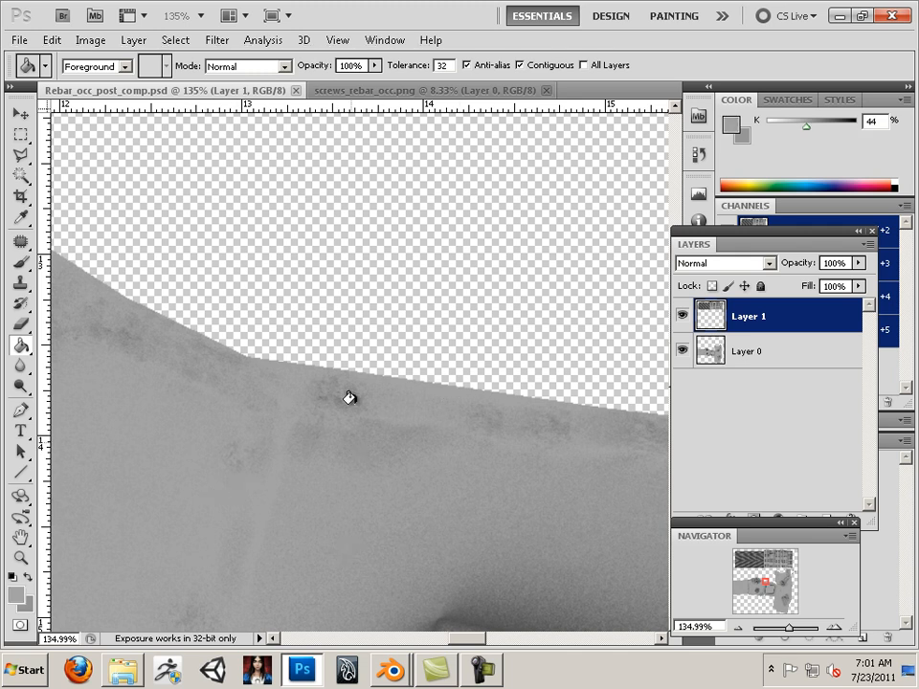
{"action": "scroll", "coordinate": [346, 368], "scroll_direction": "down", "scroll_amount": 1}
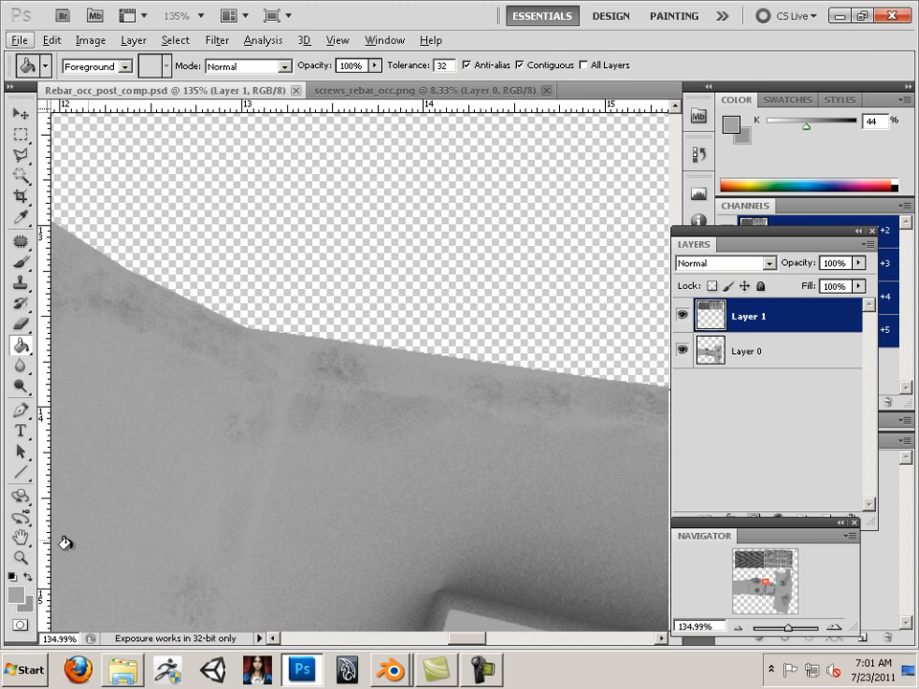
{"action": "left_click", "coordinate": [16, 595]}
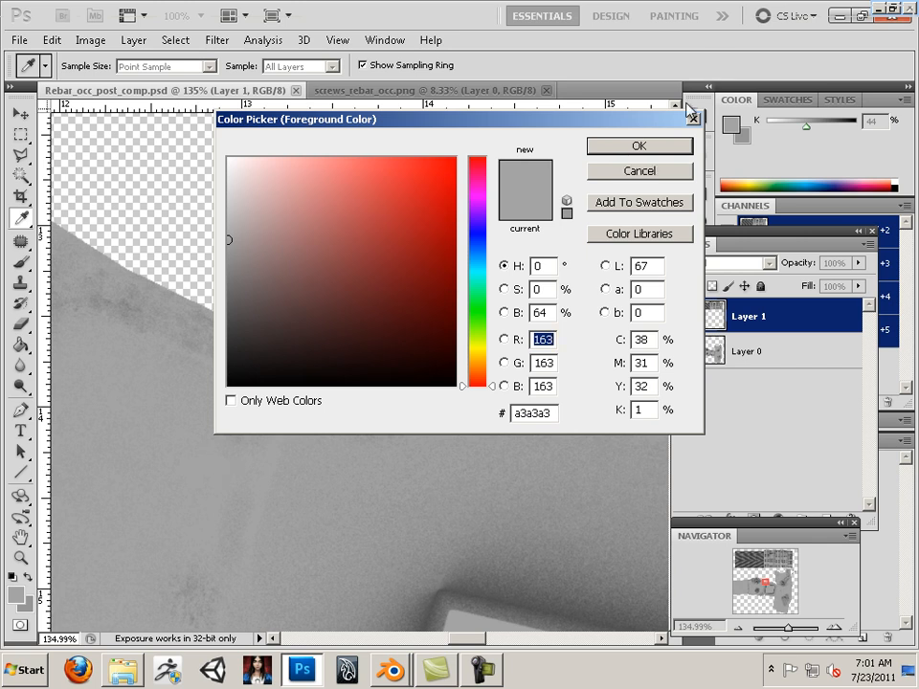
{"action": "left_click", "coordinate": [636, 147]}
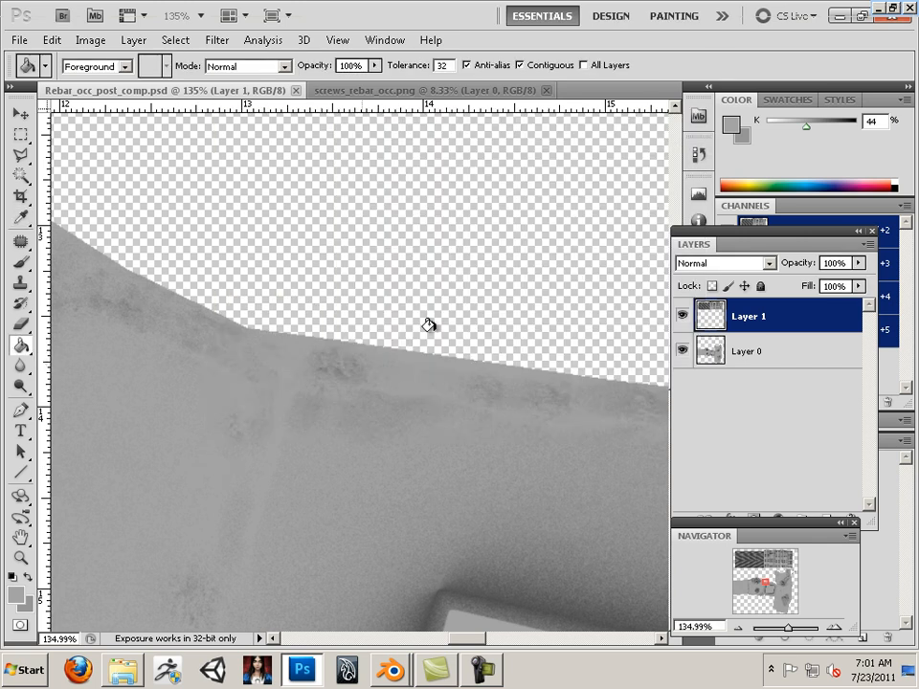
Add a new layer beneath all others and fill it with the sampled gray.
{"action": "left_click_drag", "start_coordinate": [830, 525], "coordinate": [813, 569]}
{"action": "left_click", "coordinate": [825, 521]}
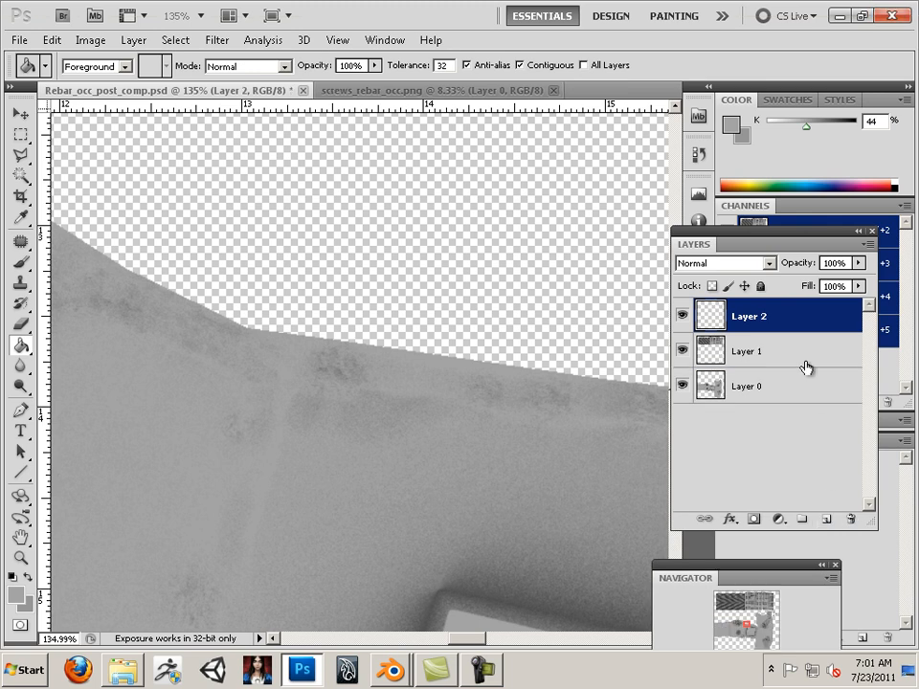
{"action": "left_click_drag", "start_coordinate": [800, 320], "coordinate": [787, 413]}
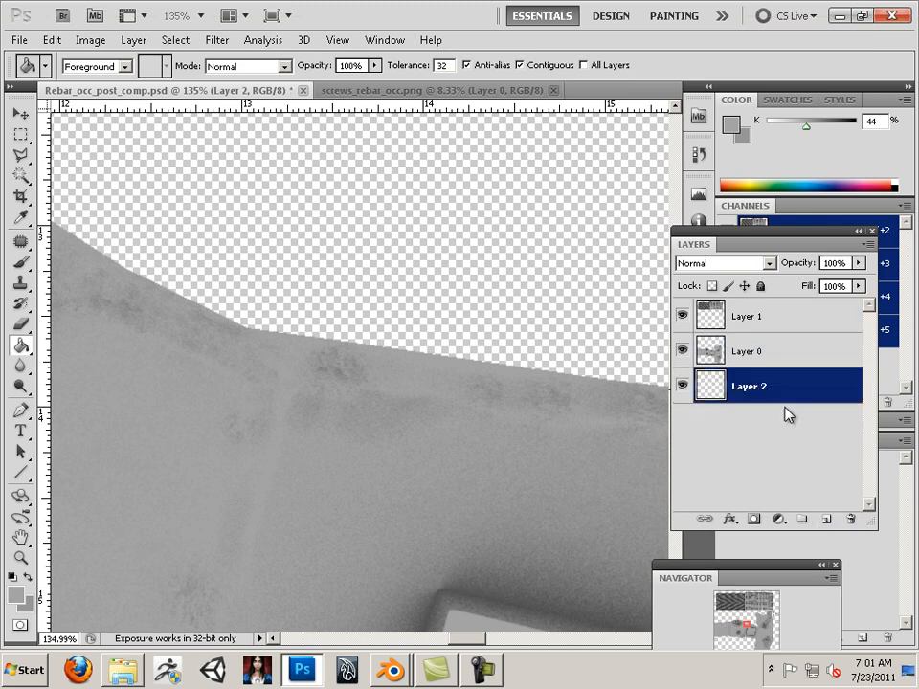
{"action": "left_click", "coordinate": [492, 274]}
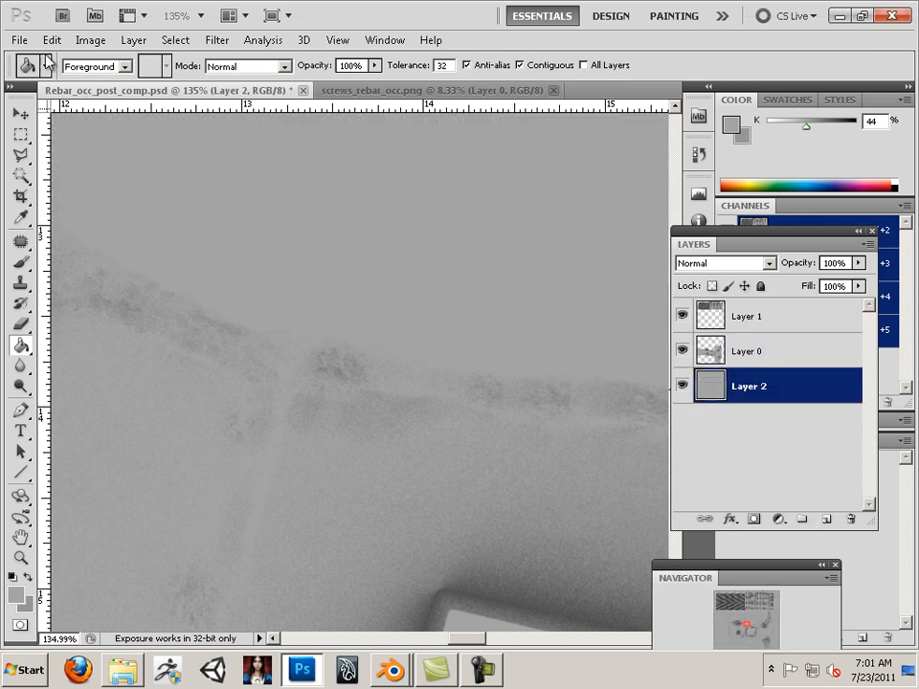
Save a Targa copy over cement_occ.tga in the Damaged cement folder at 24 bits/pixel.
{"action": "left_click", "coordinate": [19, 39]}
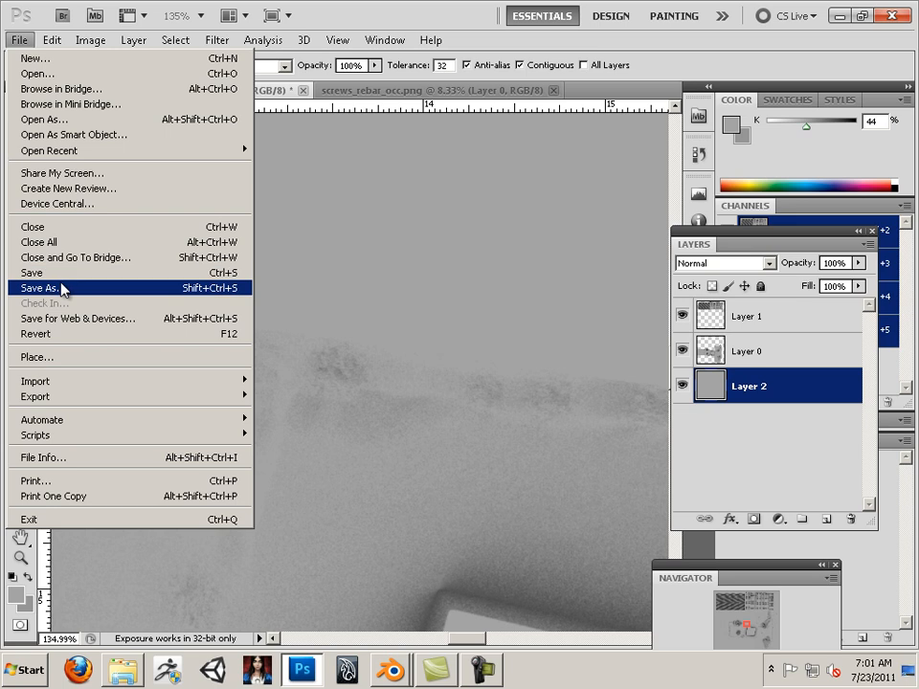
{"action": "left_click", "coordinate": [61, 288]}
{"action": "left_click", "coordinate": [613, 430]}
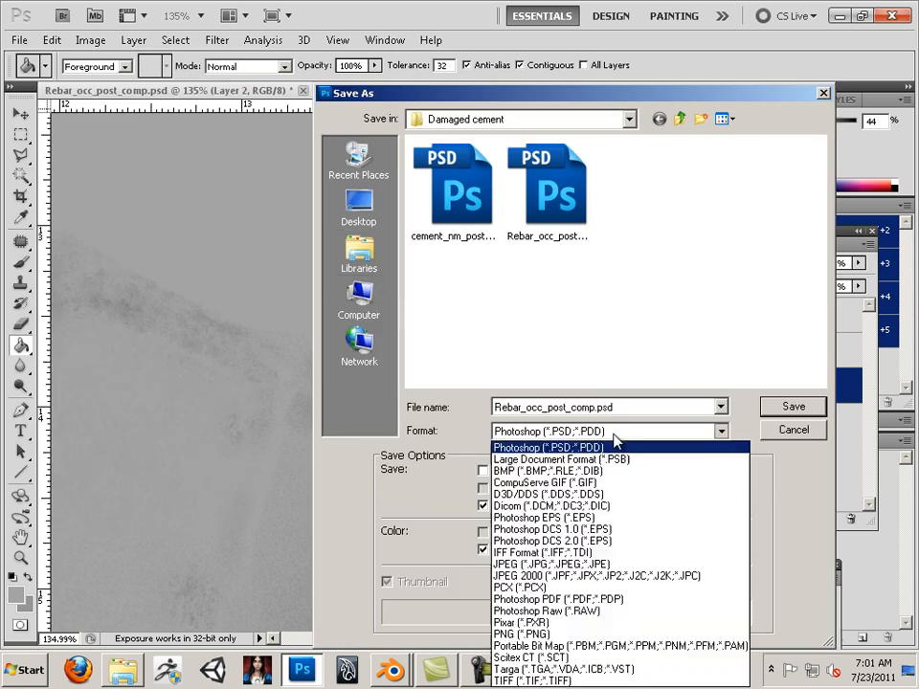
{"action": "left_click", "coordinate": [591, 668]}
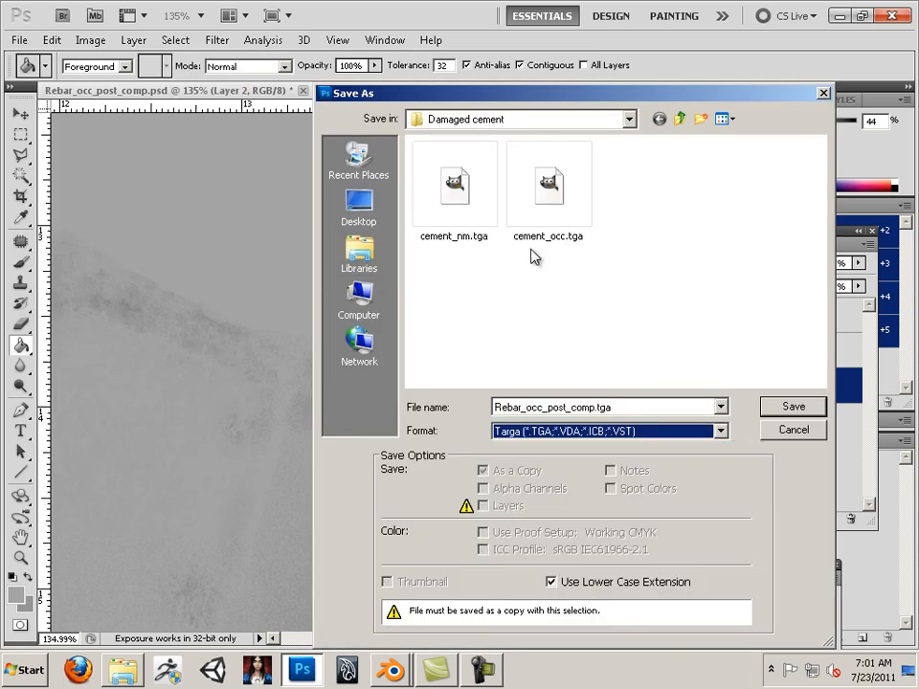
{"action": "left_click", "coordinate": [556, 211]}
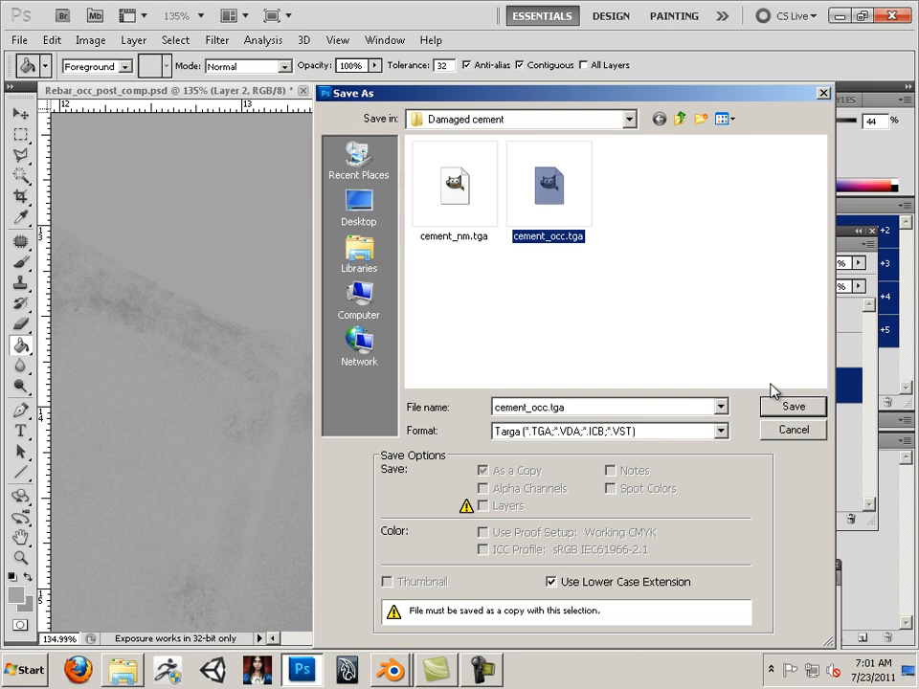
{"action": "left_click", "coordinate": [792, 406]}
{"action": "left_click", "coordinate": [424, 261]}
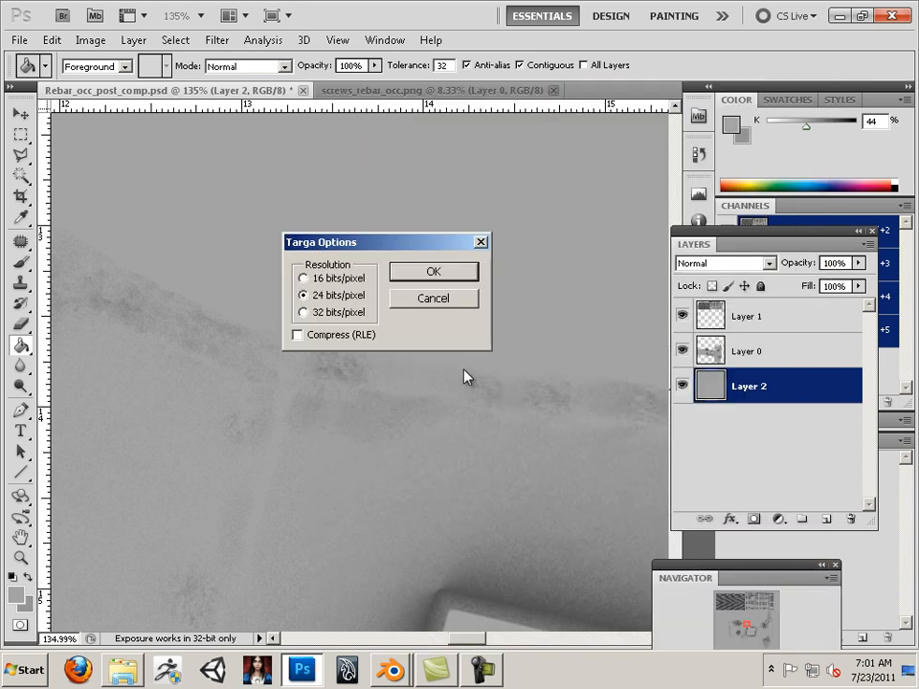
{"action": "left_click", "coordinate": [431, 273]}
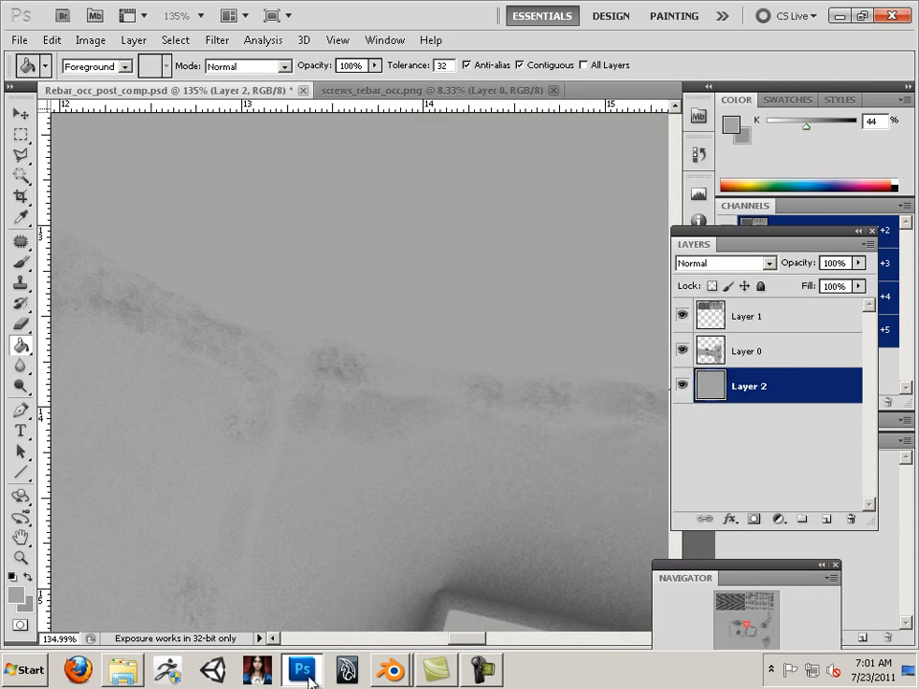
Switch back to Blender and examine the block's normal-mapped cavities, rods and faces from several sides.
{"action": "mouse_move", "coordinate": [390, 670]}
{"action": "left_click", "coordinate": [387, 638]}
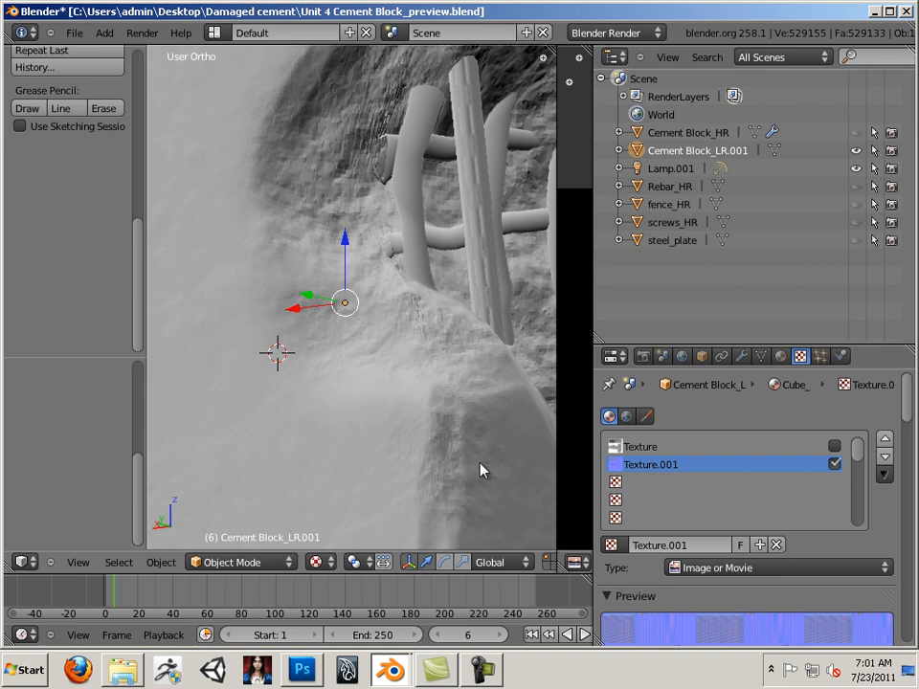
{"action": "scroll", "coordinate": [476, 376], "scroll_direction": "down", "scroll_amount": 6}
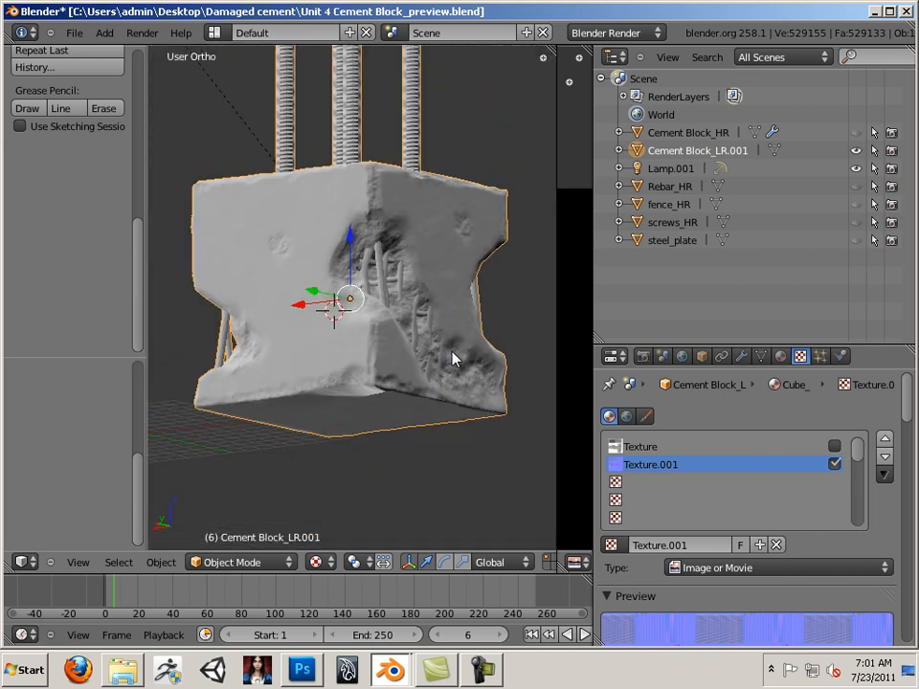
{"action": "middle_click_drag", "start_coordinate": [456, 359], "coordinate": [366, 389]}
{"action": "scroll", "coordinate": [364, 383], "scroll_direction": "down", "scroll_amount": 2}
{"action": "scroll", "coordinate": [359, 372], "scroll_direction": "up", "scroll_amount": 8}
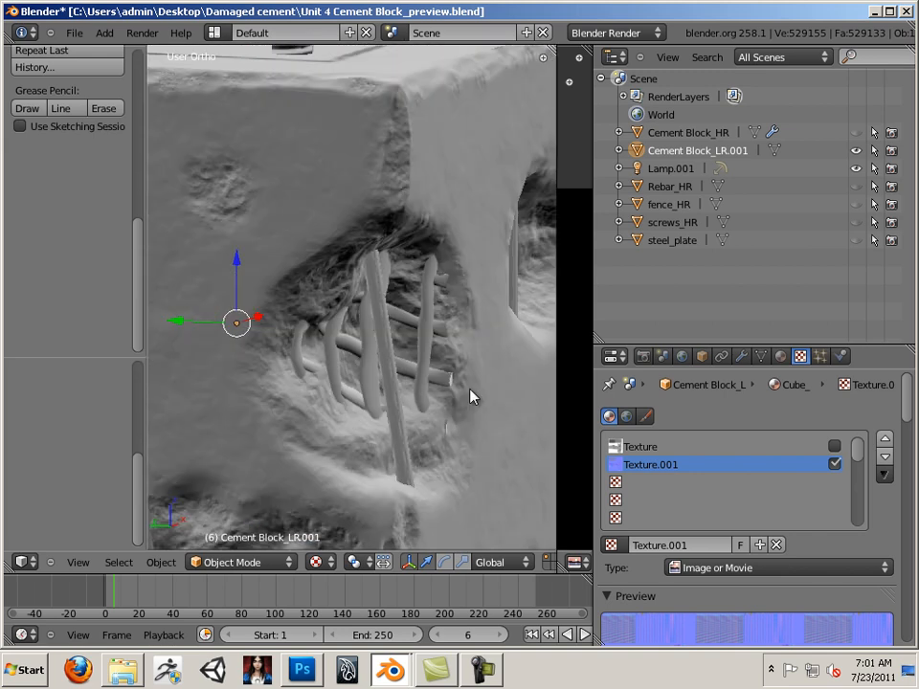
{"action": "scroll", "coordinate": [326, 373], "scroll_direction": "down", "scroll_amount": 6}
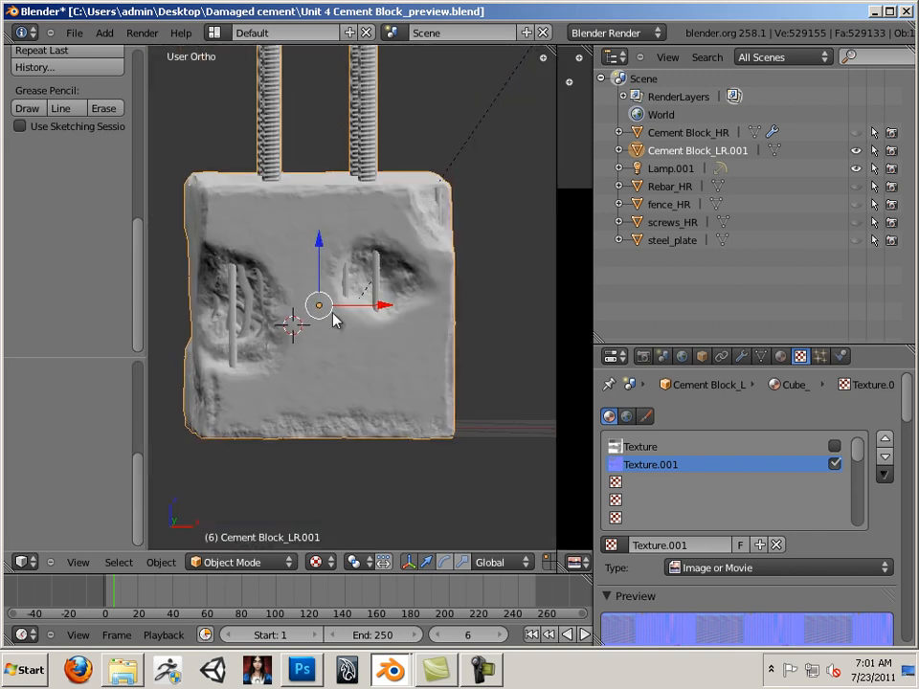
{"action": "middle_click_drag", "start_coordinate": [345, 315], "coordinate": [337, 402]}
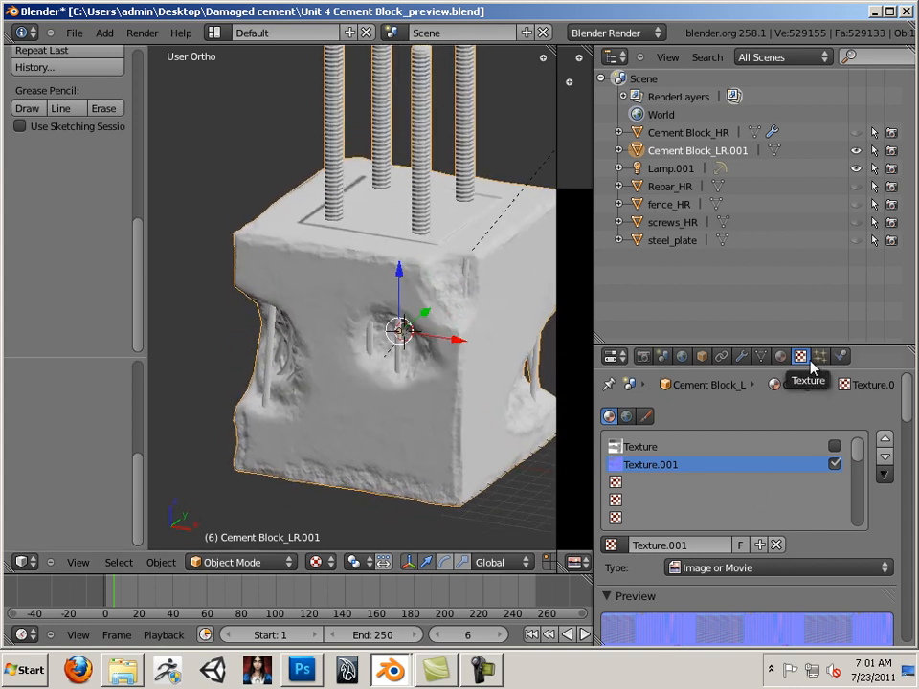
Enable the occlusion texture again, select it, and reload its updated cement_occ.tga image.
{"action": "left_click", "coordinate": [835, 446]}
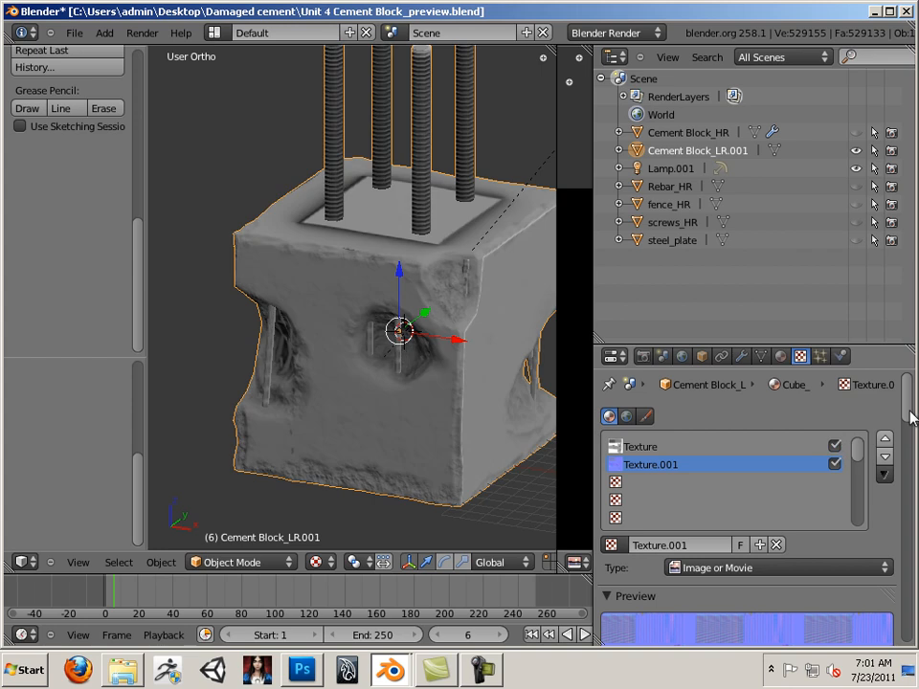
{"action": "scroll", "coordinate": [908, 410], "scroll_direction": "down", "scroll_amount": 8}
{"action": "scroll", "coordinate": [908, 412], "scroll_direction": "up", "scroll_amount": 8}
{"action": "left_click", "coordinate": [702, 448]}
{"action": "left_click_drag", "start_coordinate": [908, 404], "coordinate": [908, 497]}
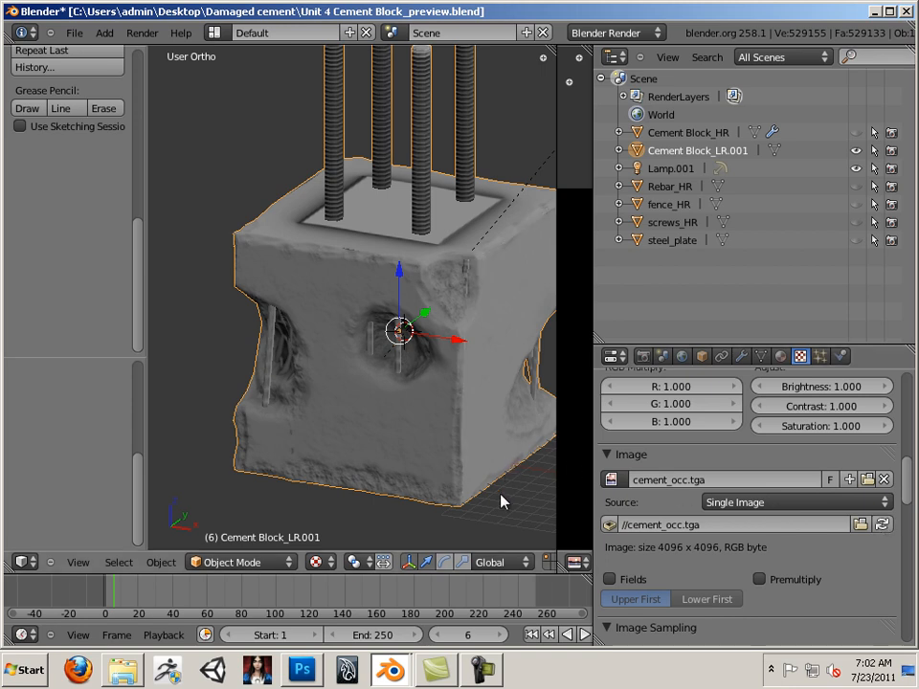
Make the steel_plate object on top of the block visible.
{"action": "middle_click_drag", "start_coordinate": [501, 499], "coordinate": [344, 388]}
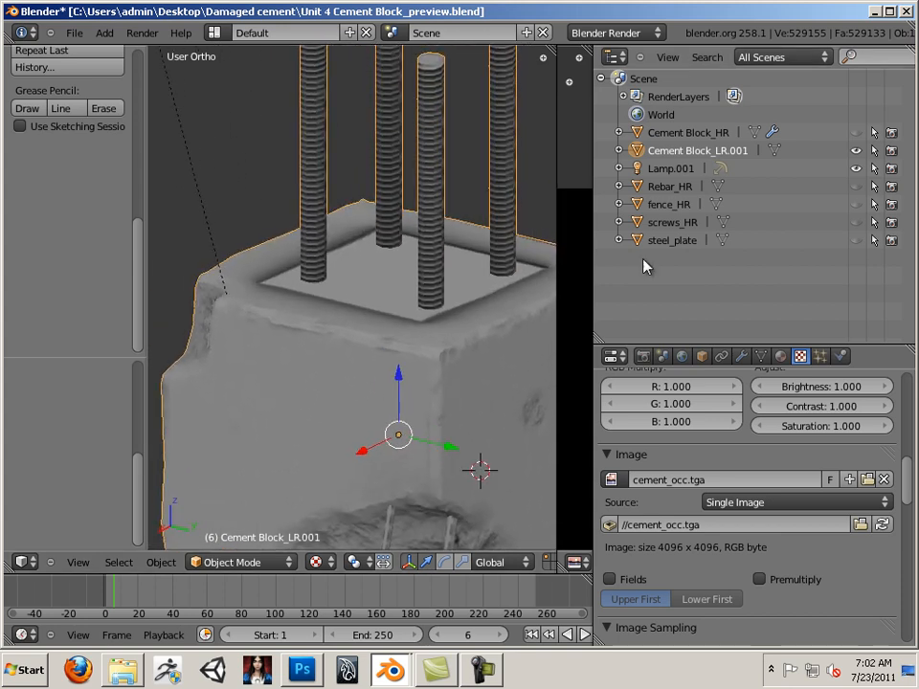
{"action": "left_click", "coordinate": [854, 240]}
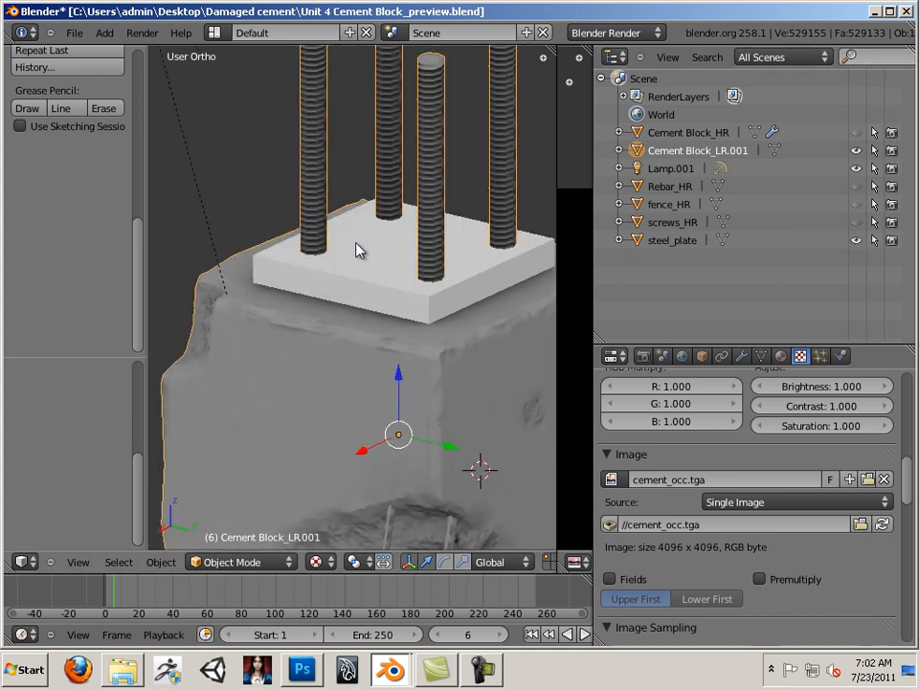
{"action": "key", "text": "g"}
{"action": "left_click", "coordinate": [394, 389]}
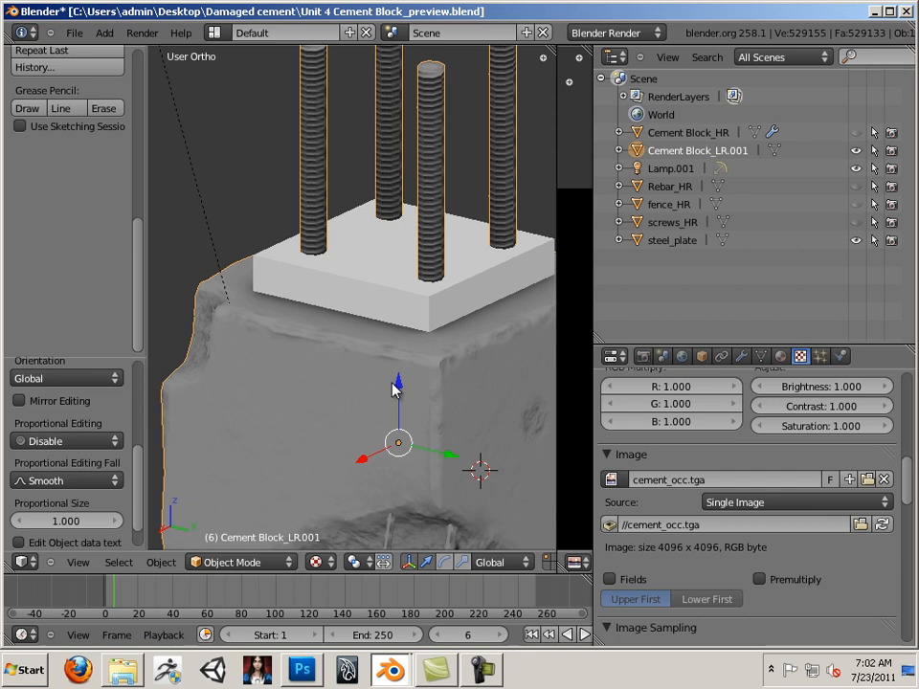
{"action": "key", "text": "ctrl+z"}
Join the steel_plate object into Cement Block_LR.001, keeping the low-res block as the active object.
{"action": "right_click", "coordinate": [357, 273]}
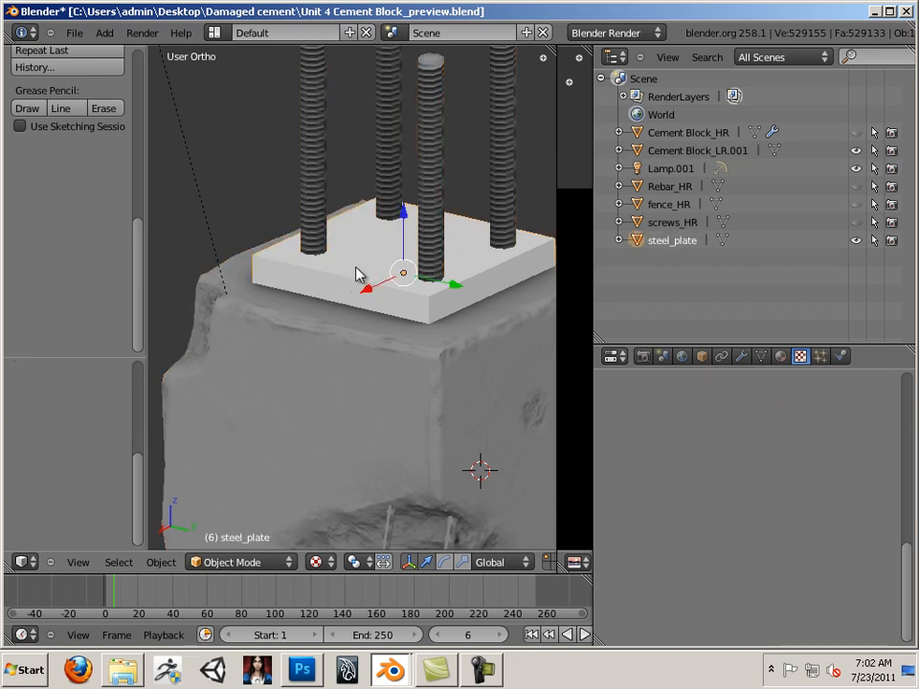
{"action": "left_click_drag", "start_coordinate": [557, 321], "coordinate": [376, 321]}
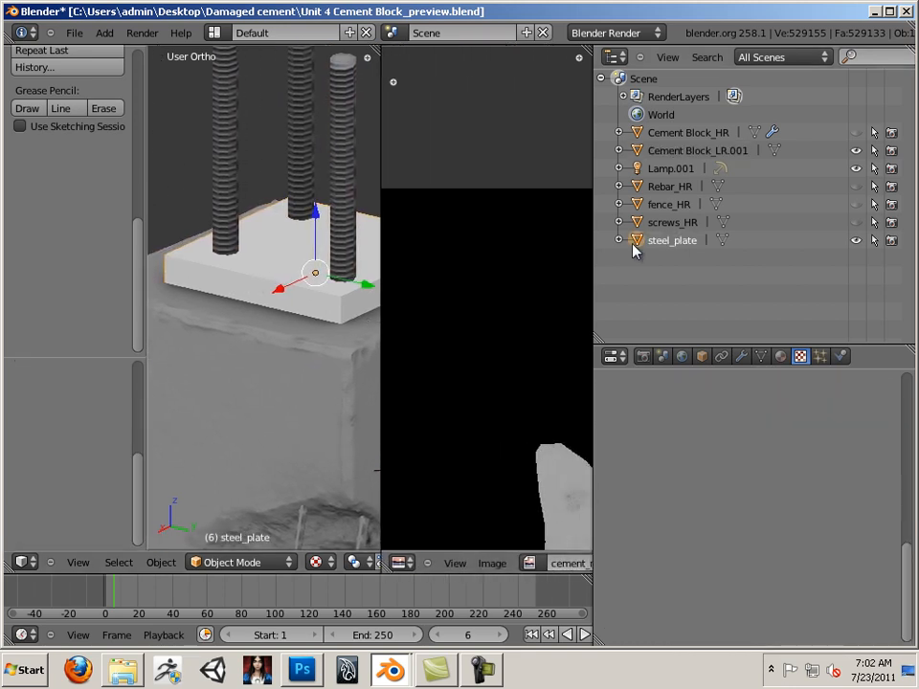
{"action": "left_click", "coordinate": [712, 153]}
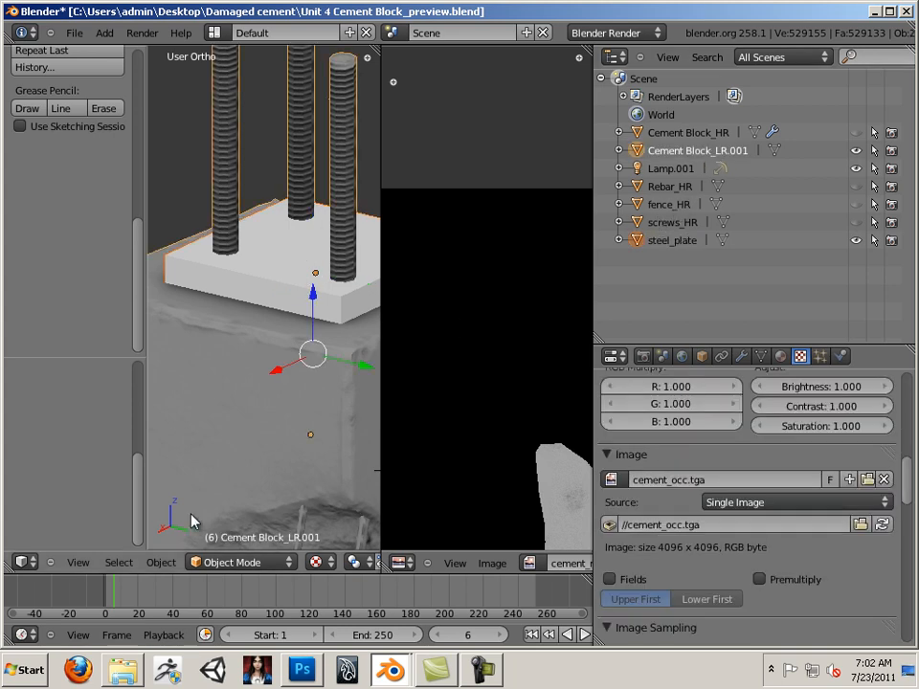
{"action": "left_click", "coordinate": [161, 563]}
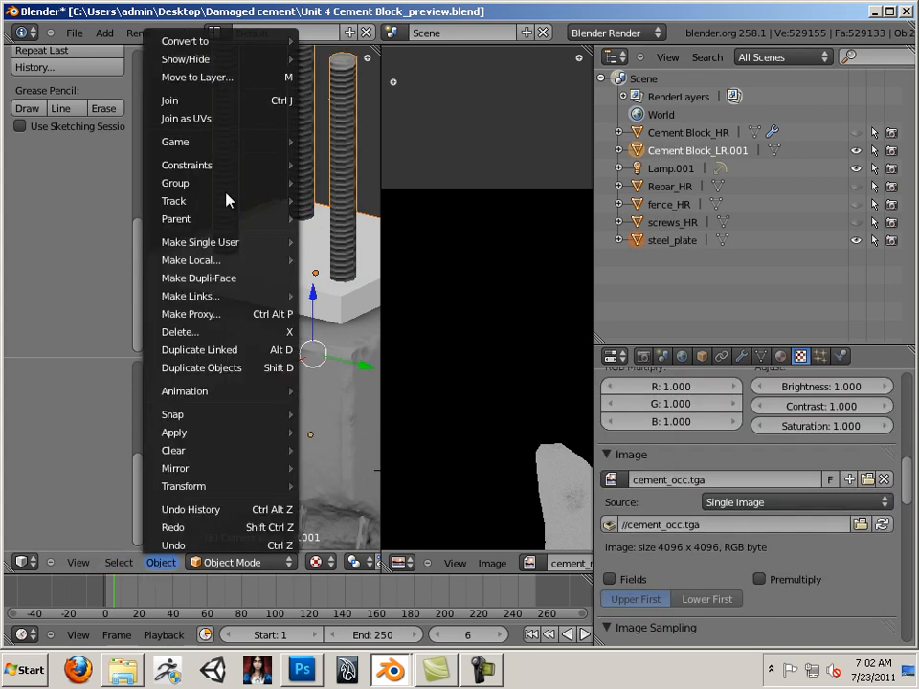
{"action": "left_click", "coordinate": [208, 101]}
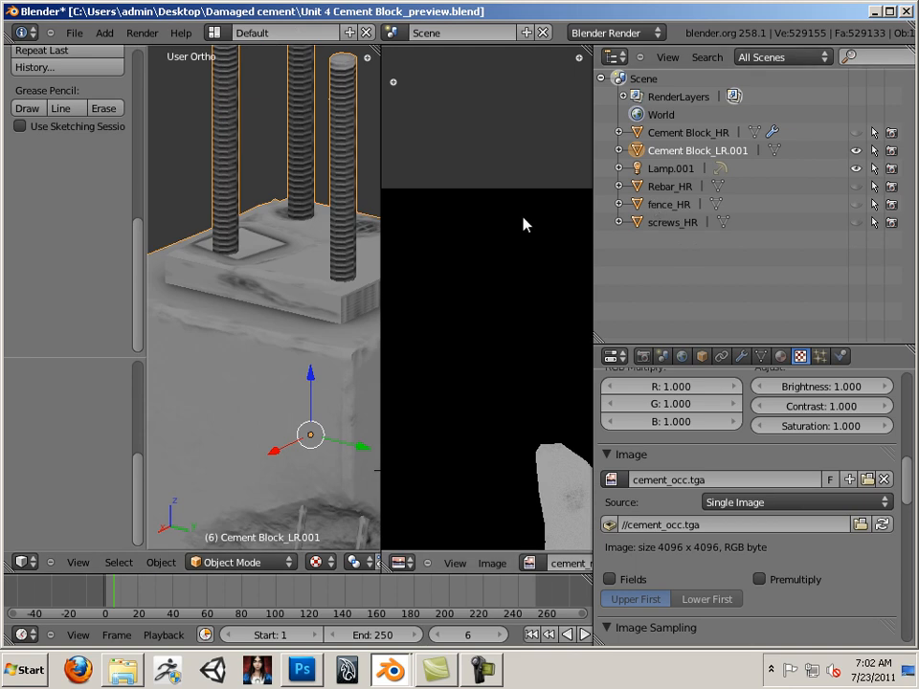
Scale all of the steel plate's UVs to about 0.23 and move them onto the empty lower-left area of the texture.
{"action": "scroll", "coordinate": [512, 225], "scroll_direction": "down", "scroll_amount": 2}
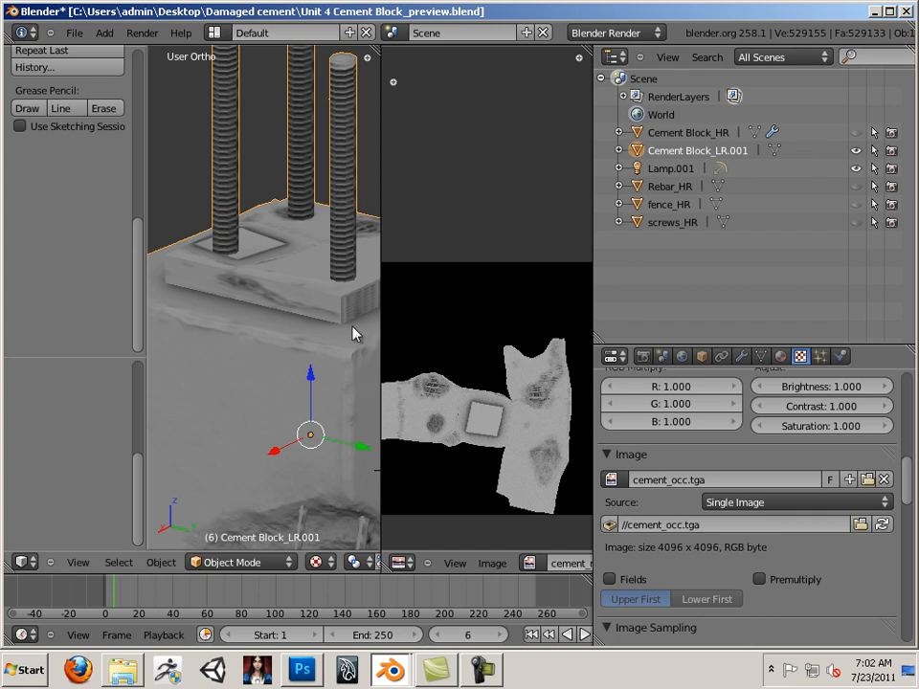
{"action": "key", "text": "Tab"}
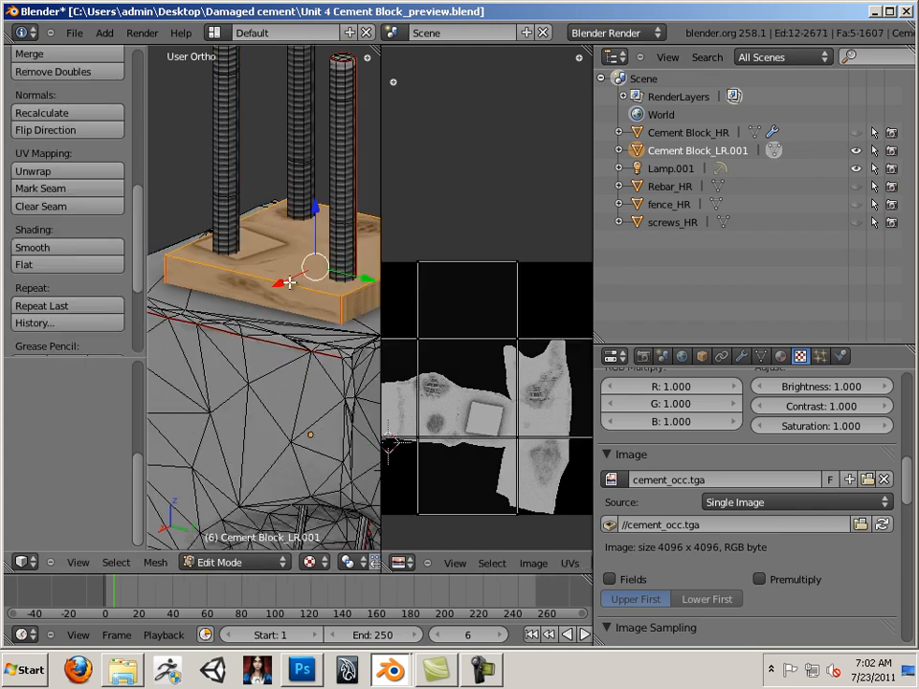
{"action": "scroll", "coordinate": [463, 353], "scroll_direction": "down", "scroll_amount": 1}
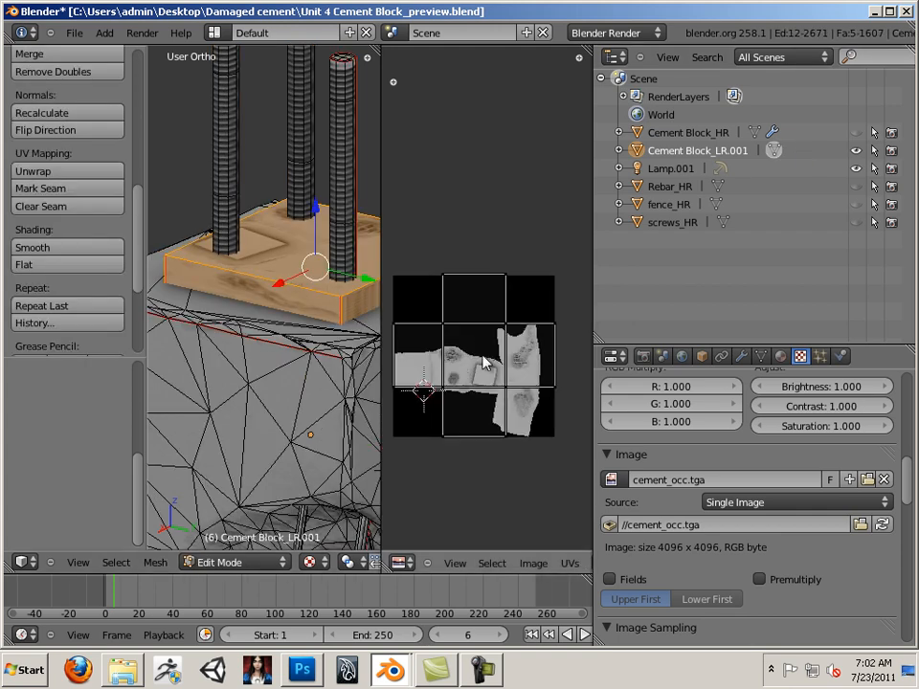
{"action": "key", "text": "a"}
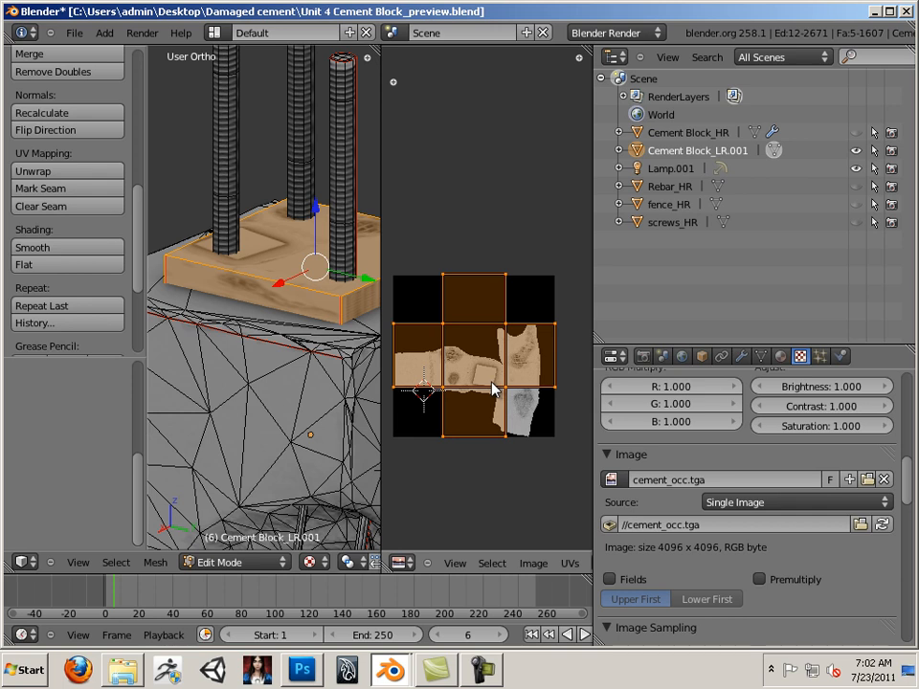
{"action": "key", "text": "s"}
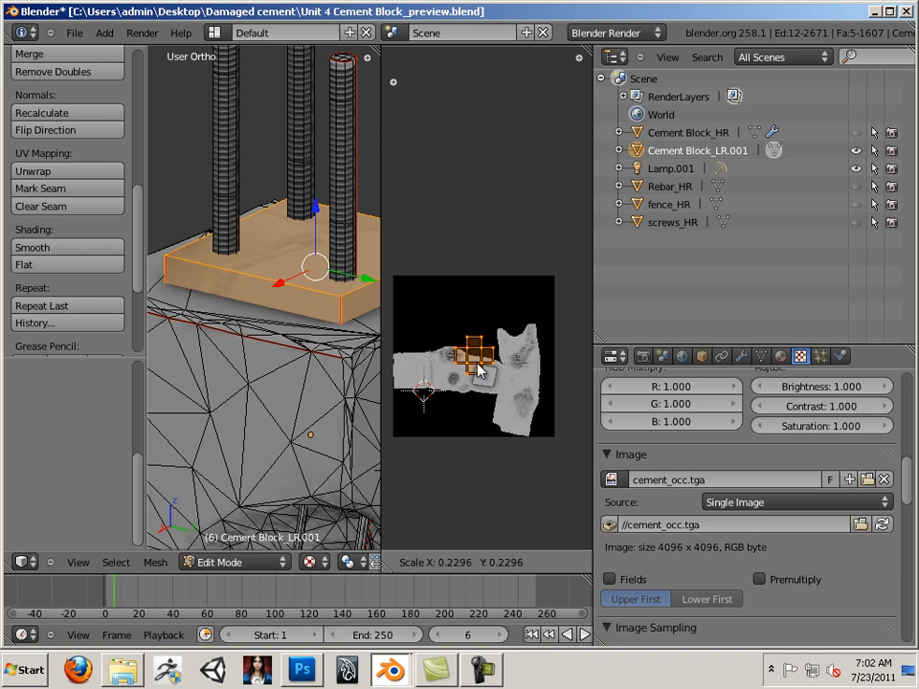
{"action": "left_click", "coordinate": [478, 369]}
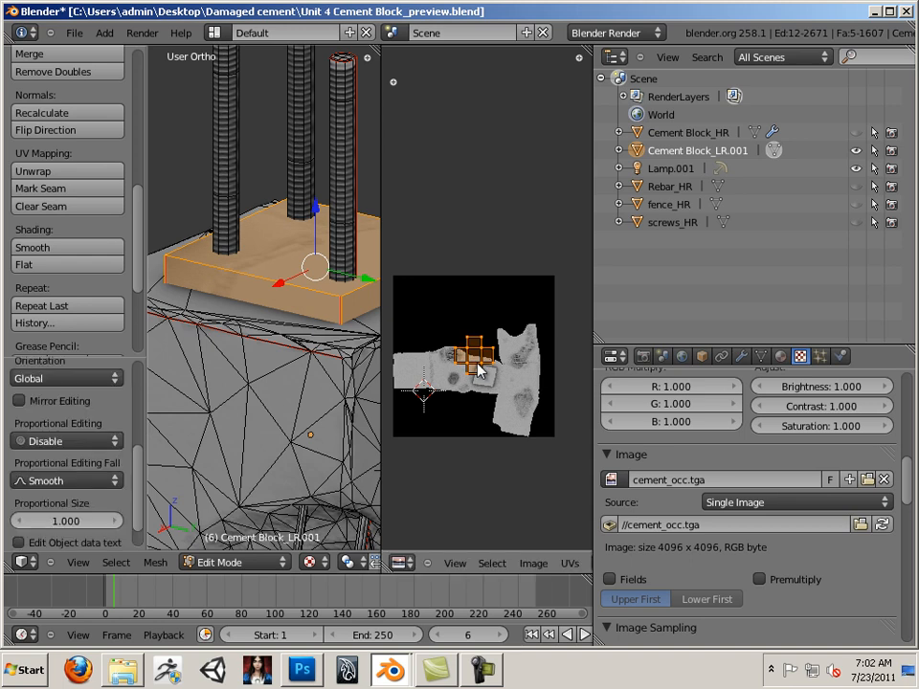
{"action": "key", "text": "g"}
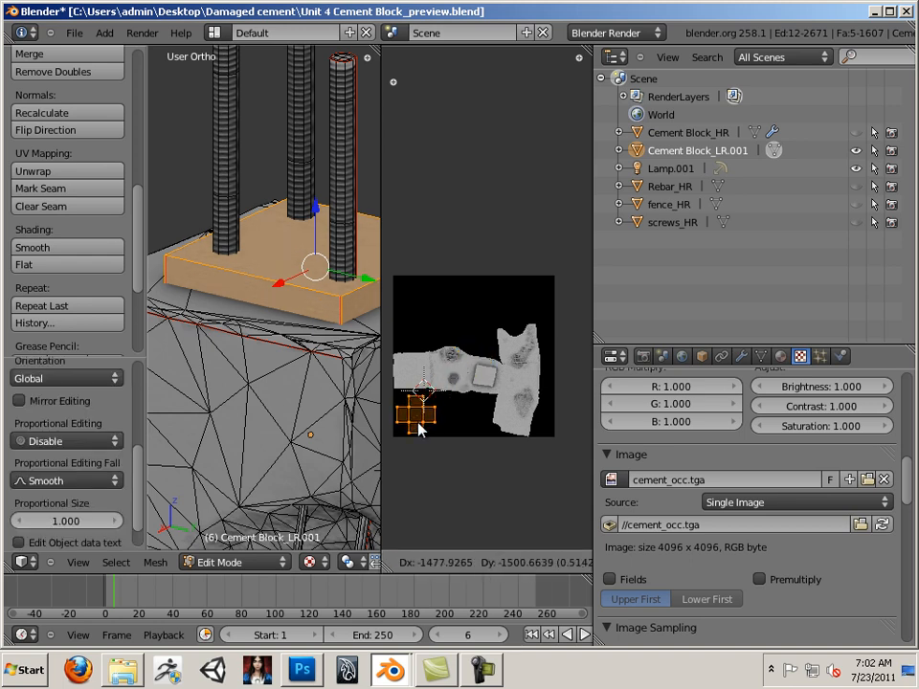
{"action": "left_click", "coordinate": [418, 429]}
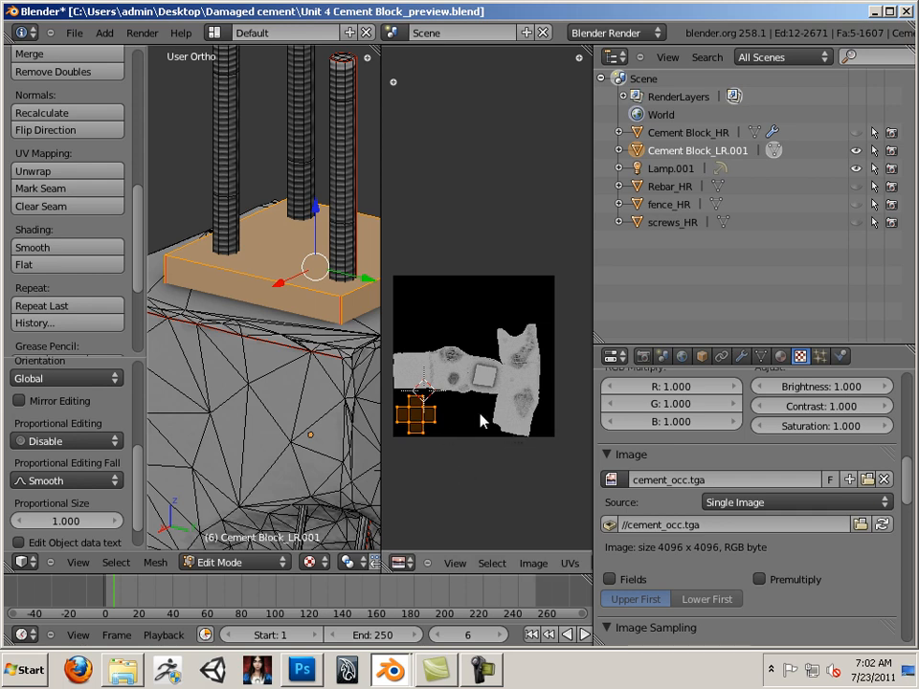
{"action": "key", "text": "Tab"}
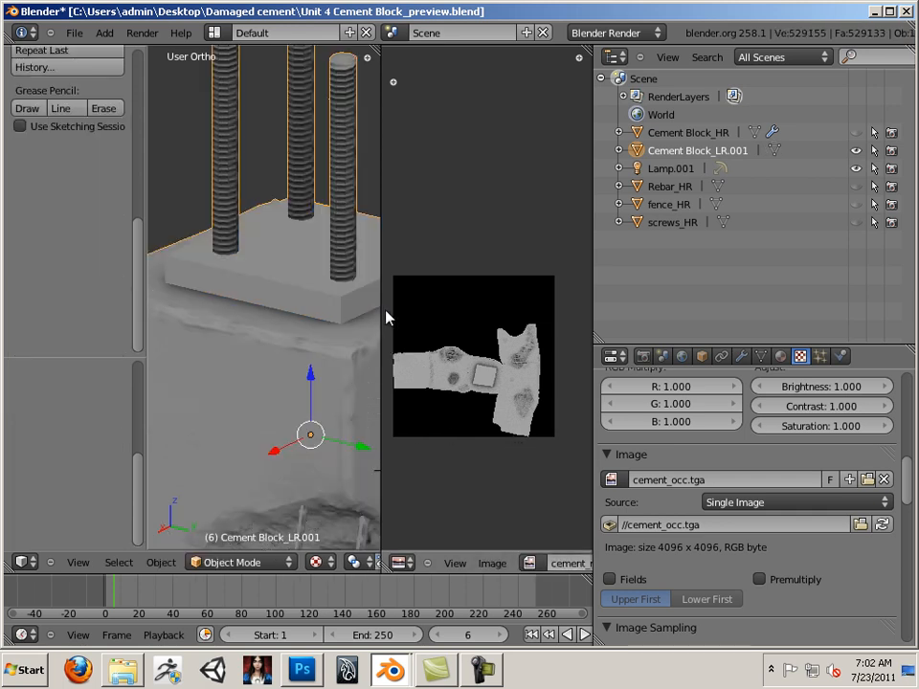
Enlarge the 3D view and examine the joined block's plate, cavities and exposed rods from the other side.
{"action": "left_click_drag", "start_coordinate": [380, 314], "coordinate": [563, 329]}
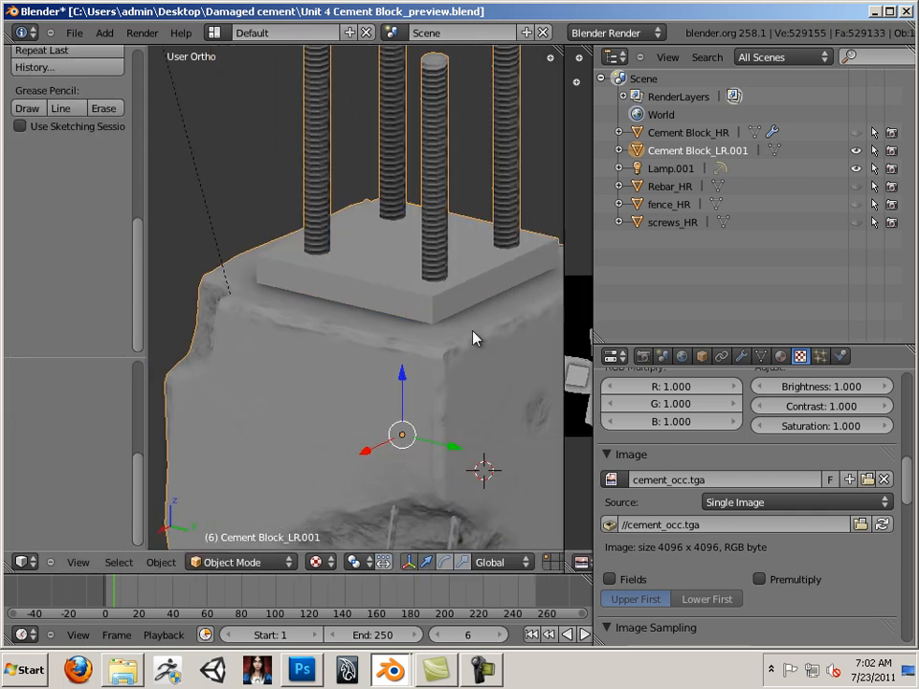
{"action": "scroll", "coordinate": [473, 334], "scroll_direction": "down", "scroll_amount": 3}
{"action": "middle_click_drag", "start_coordinate": [506, 497], "coordinate": [267, 382]}
{"action": "scroll", "coordinate": [396, 408], "scroll_direction": "up", "scroll_amount": 3}
{"action": "scroll", "coordinate": [311, 386], "scroll_direction": "up", "scroll_amount": 2}
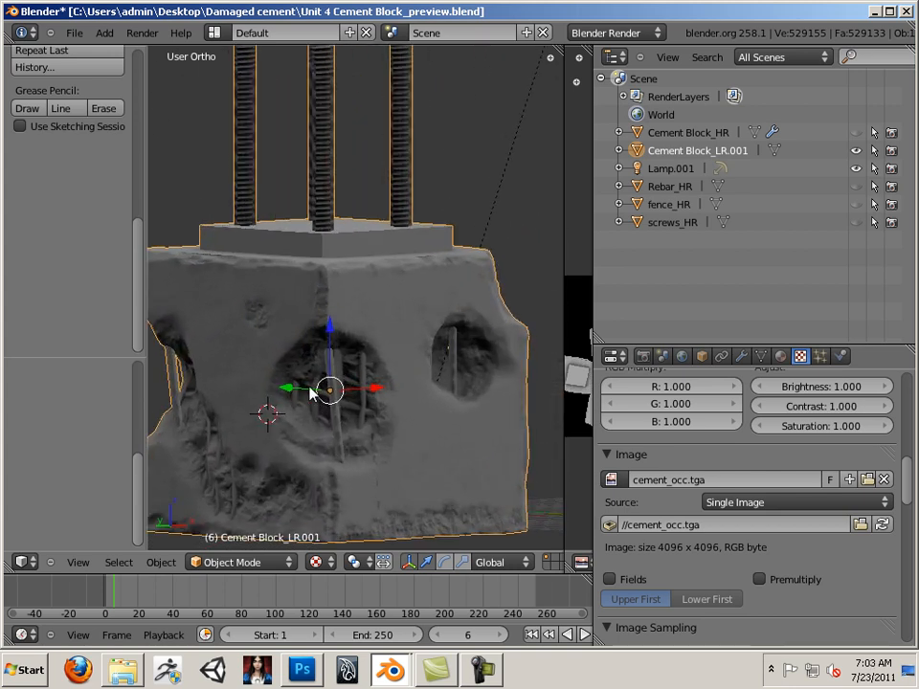
{"action": "middle_click_drag", "start_coordinate": [321, 363], "coordinate": [385, 305], "text": "shift"}
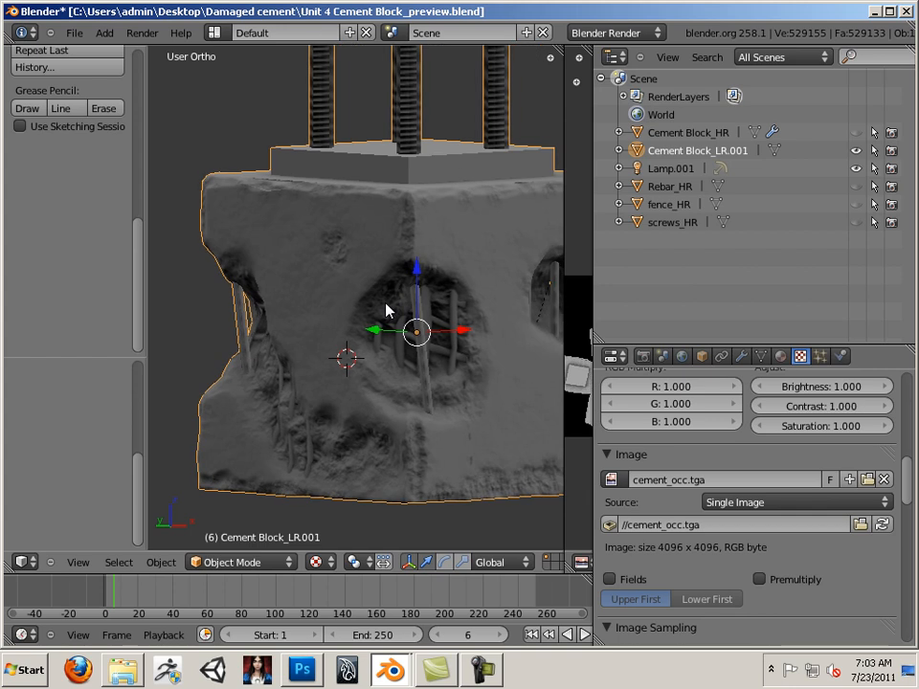